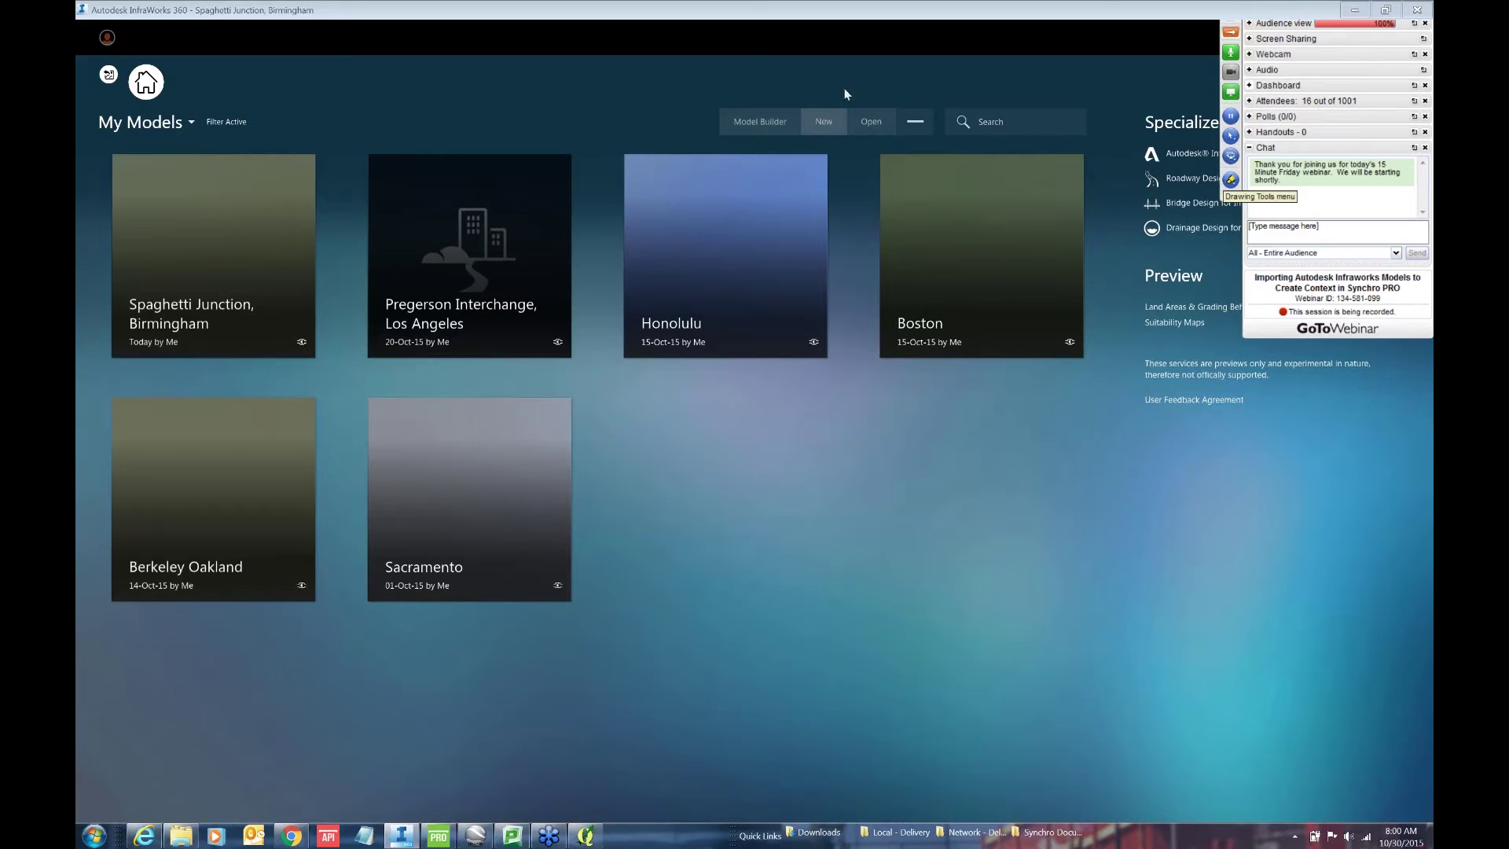
Step: Open Model Builder and locate Birmingham, United Kingdom on its map
mouse_move(1082, 166)
left_click(756, 122)
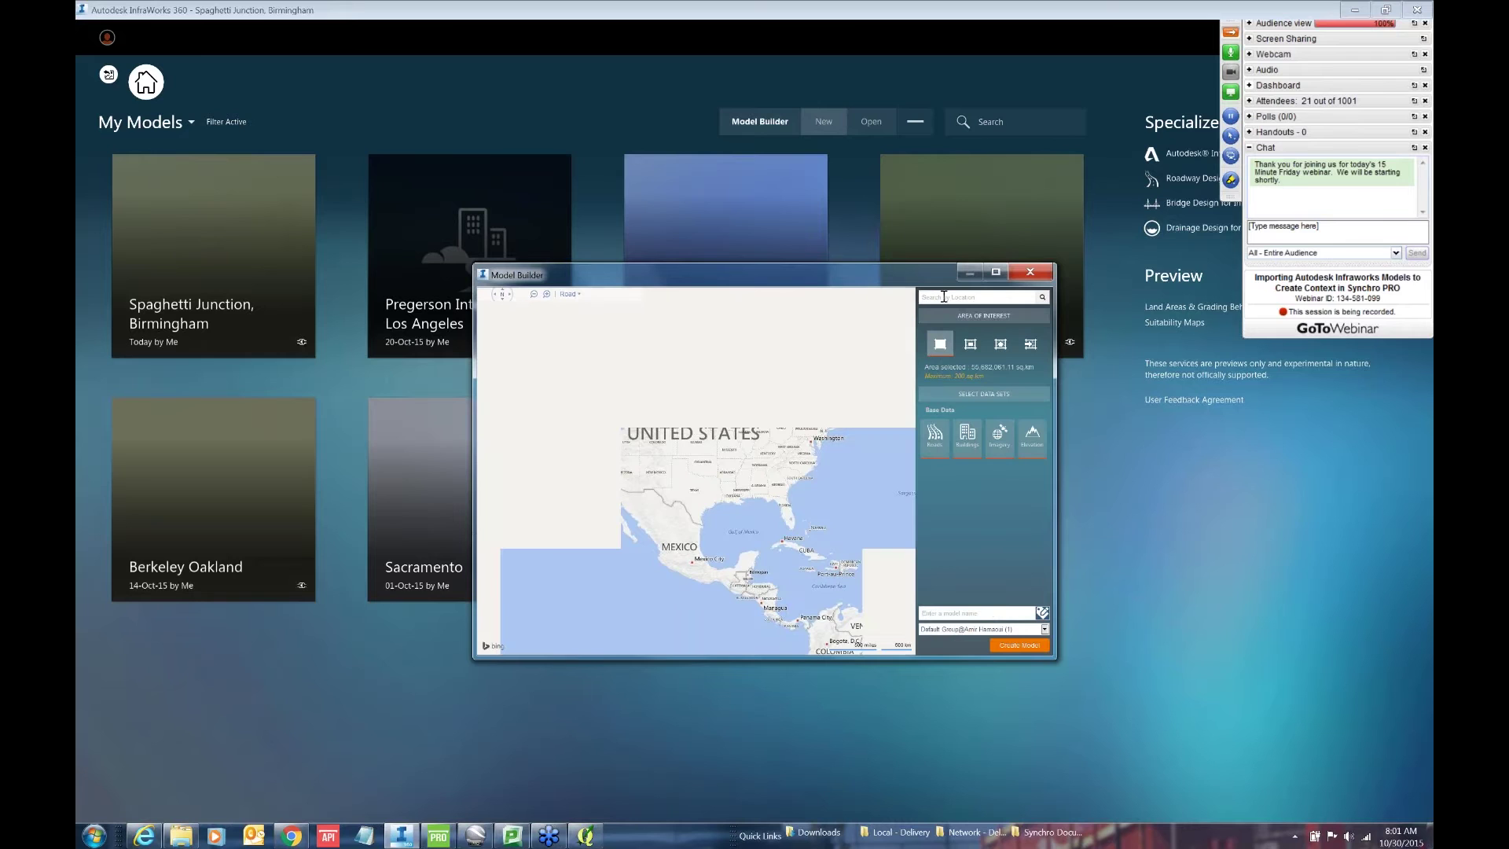
left_click(943, 296)
type("birm")
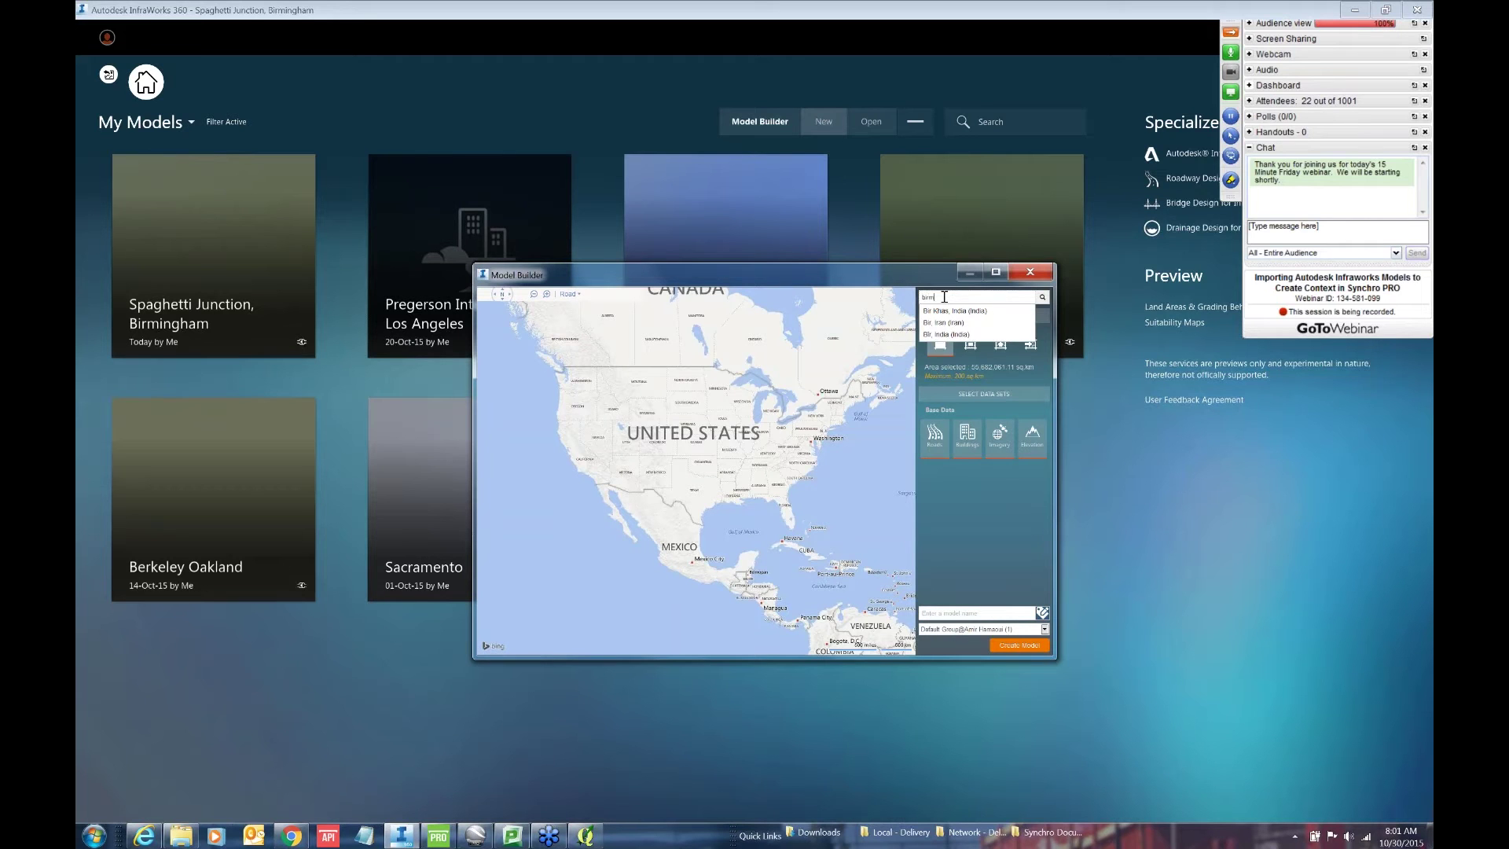
type("ingham")
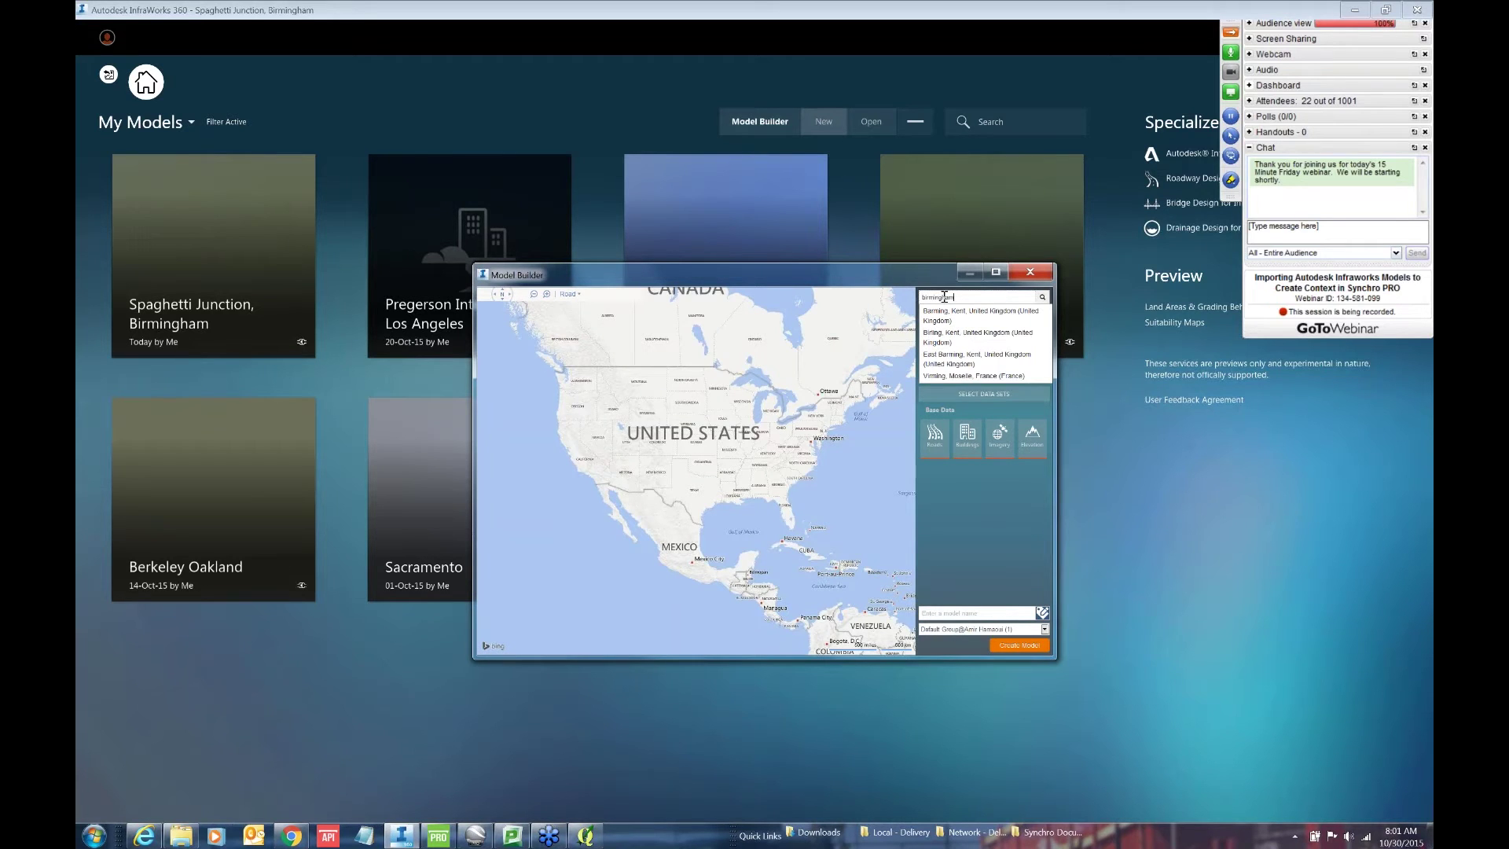
left_click(955, 313)
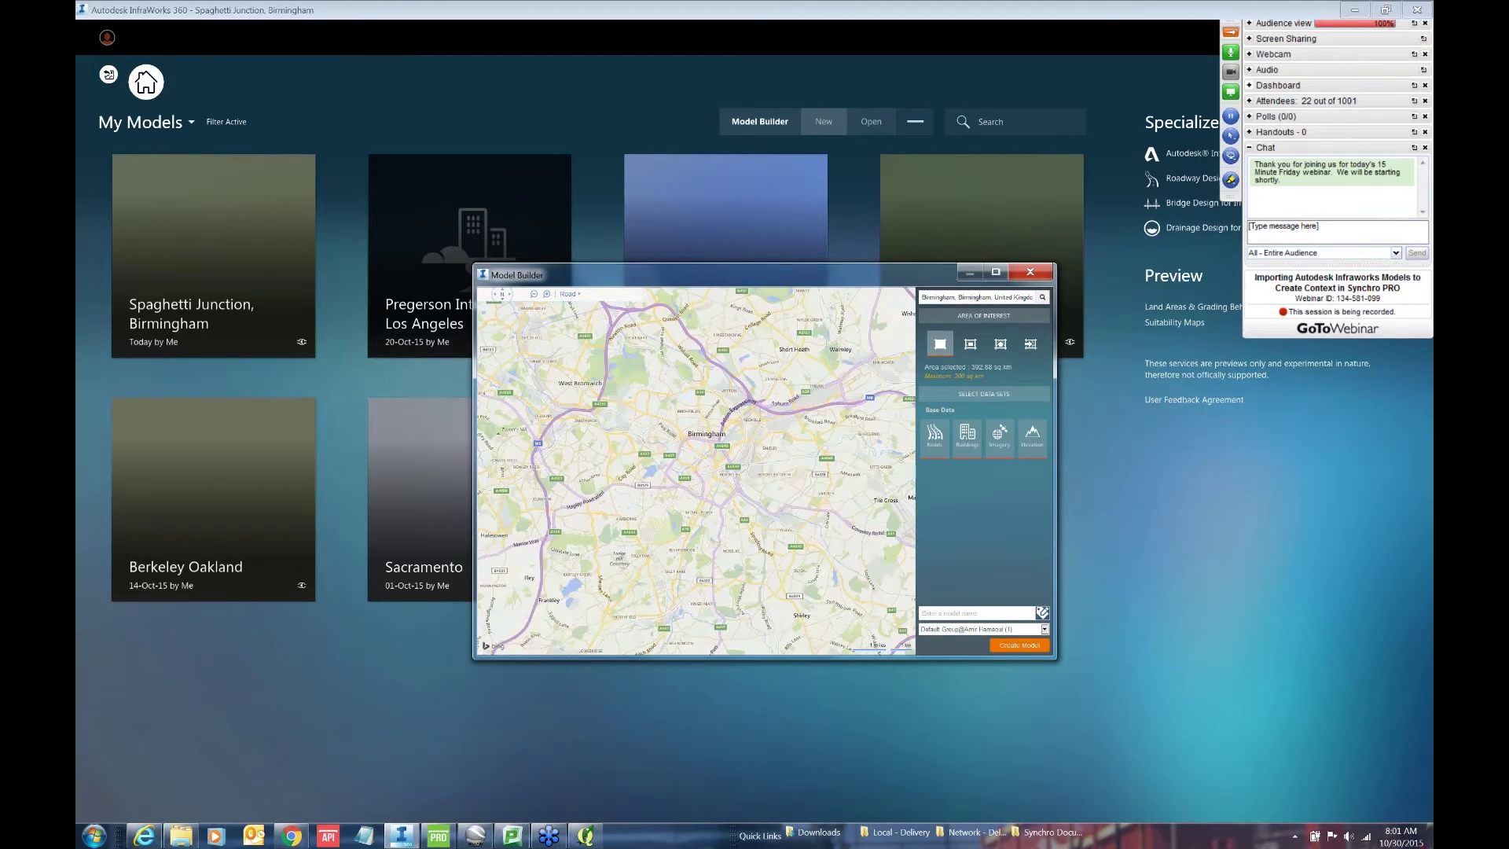
Step: Set a rectangular area of interest over central Birmingham, create the model as Birmingham, and close Model Builder
left_click_drag(690, 434, 730, 469)
left_click(975, 346)
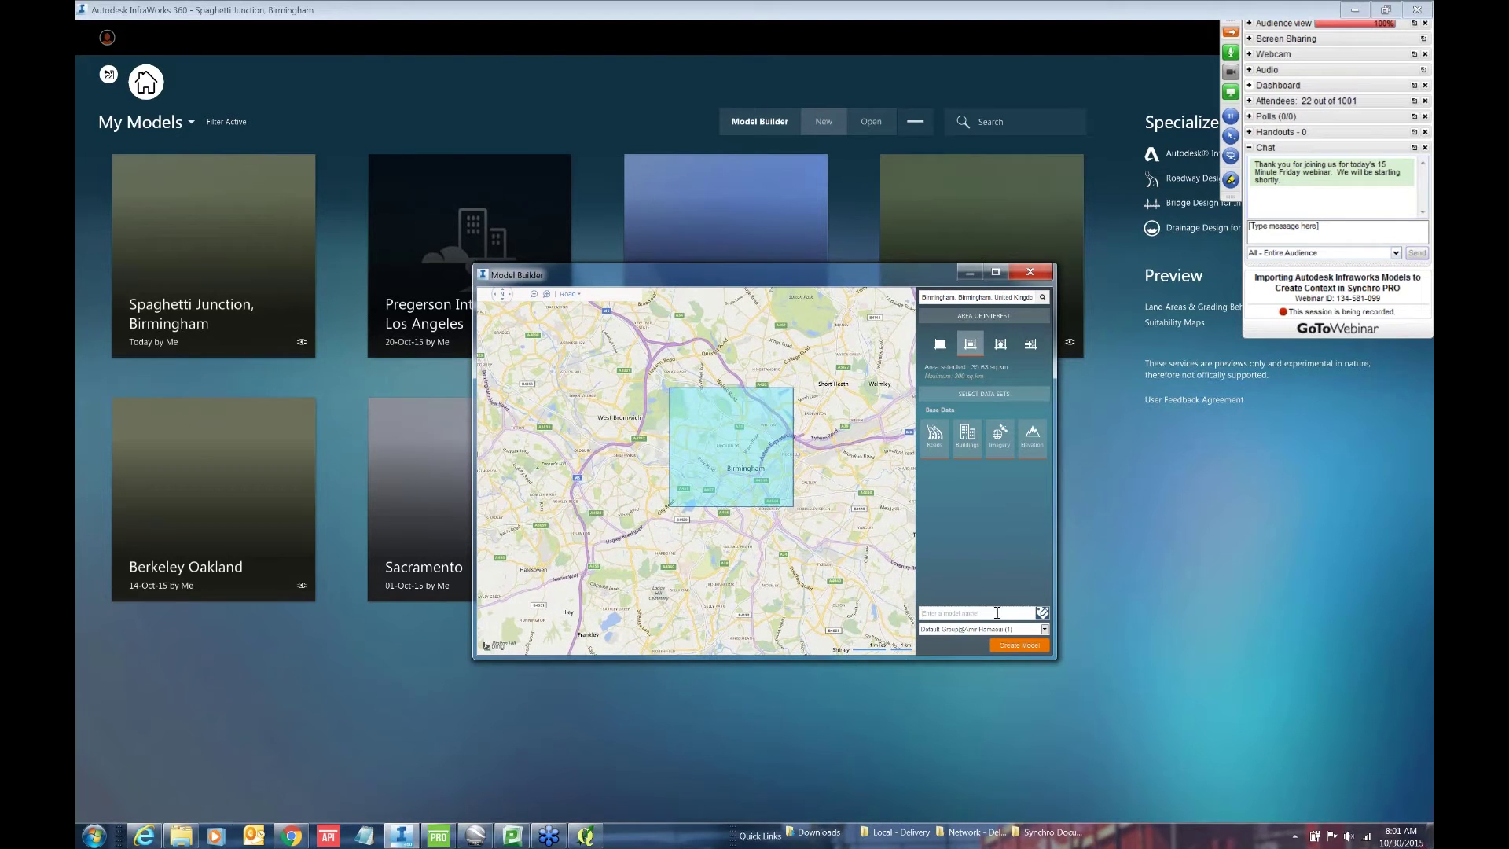
type("4irmingham")
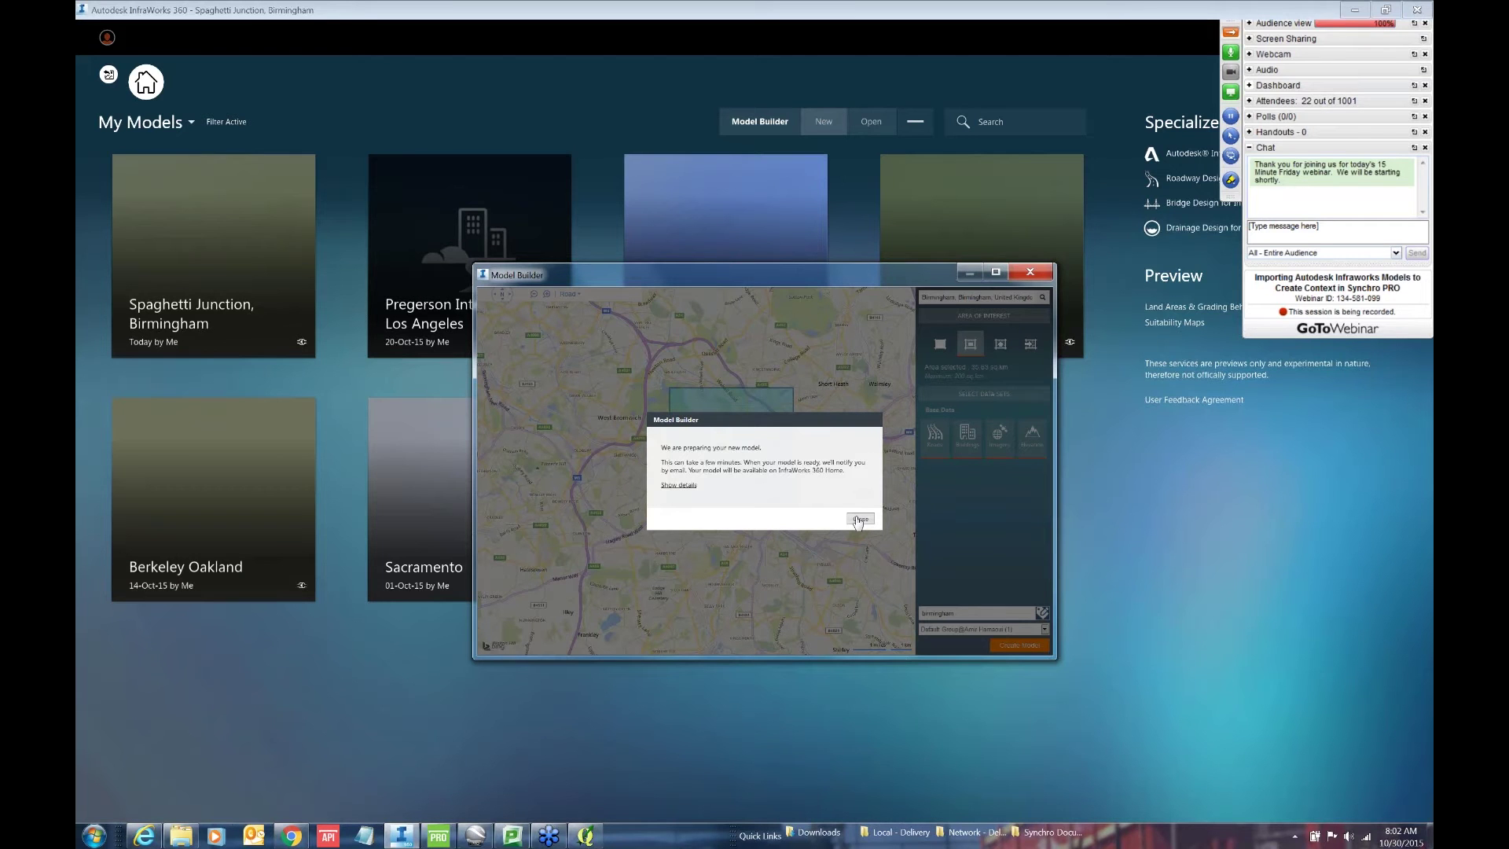
left_click(859, 522)
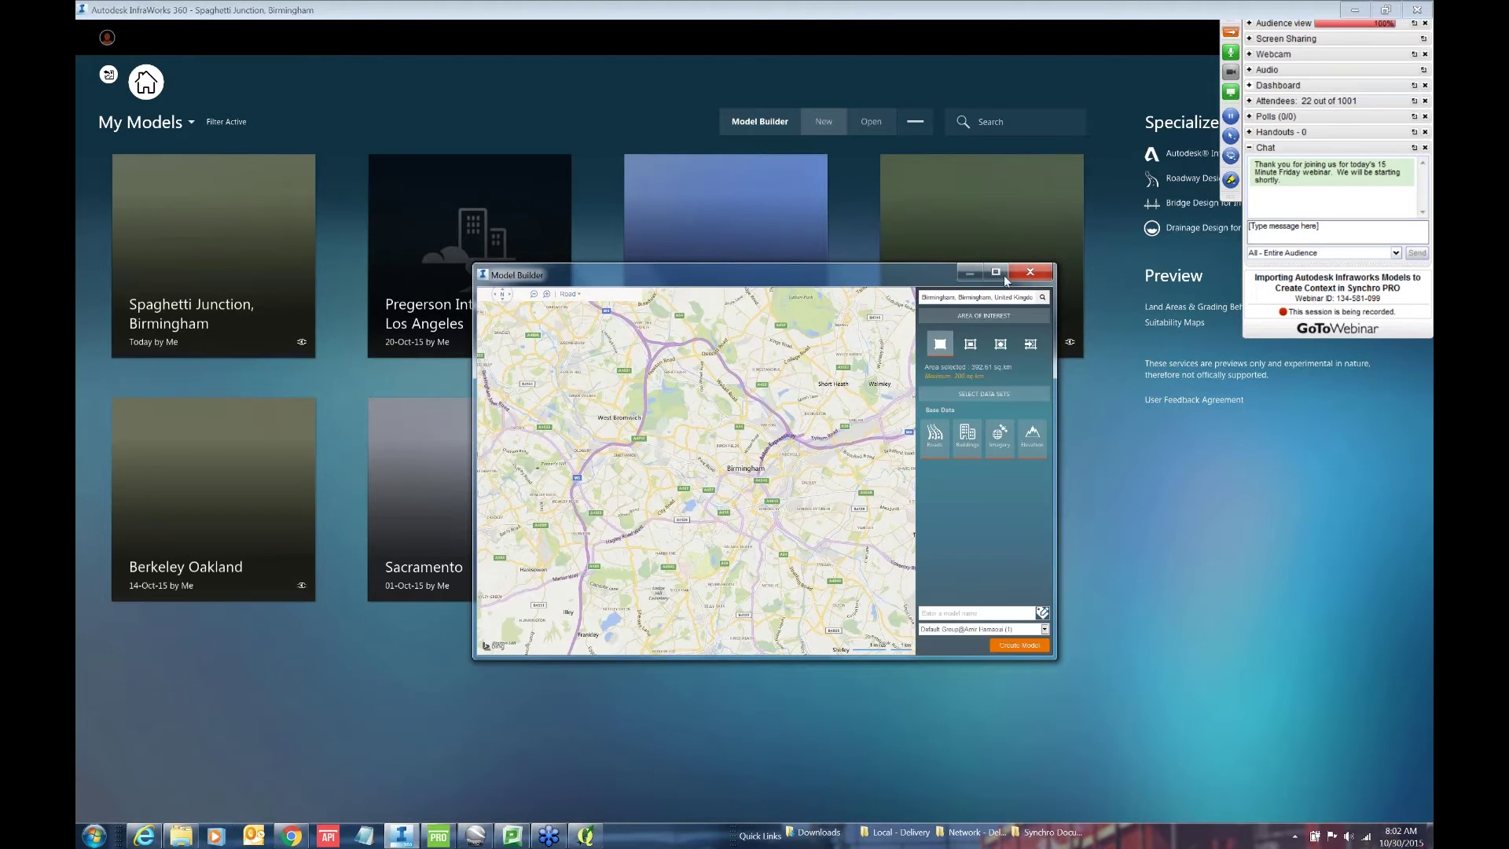
left_click(1029, 272)
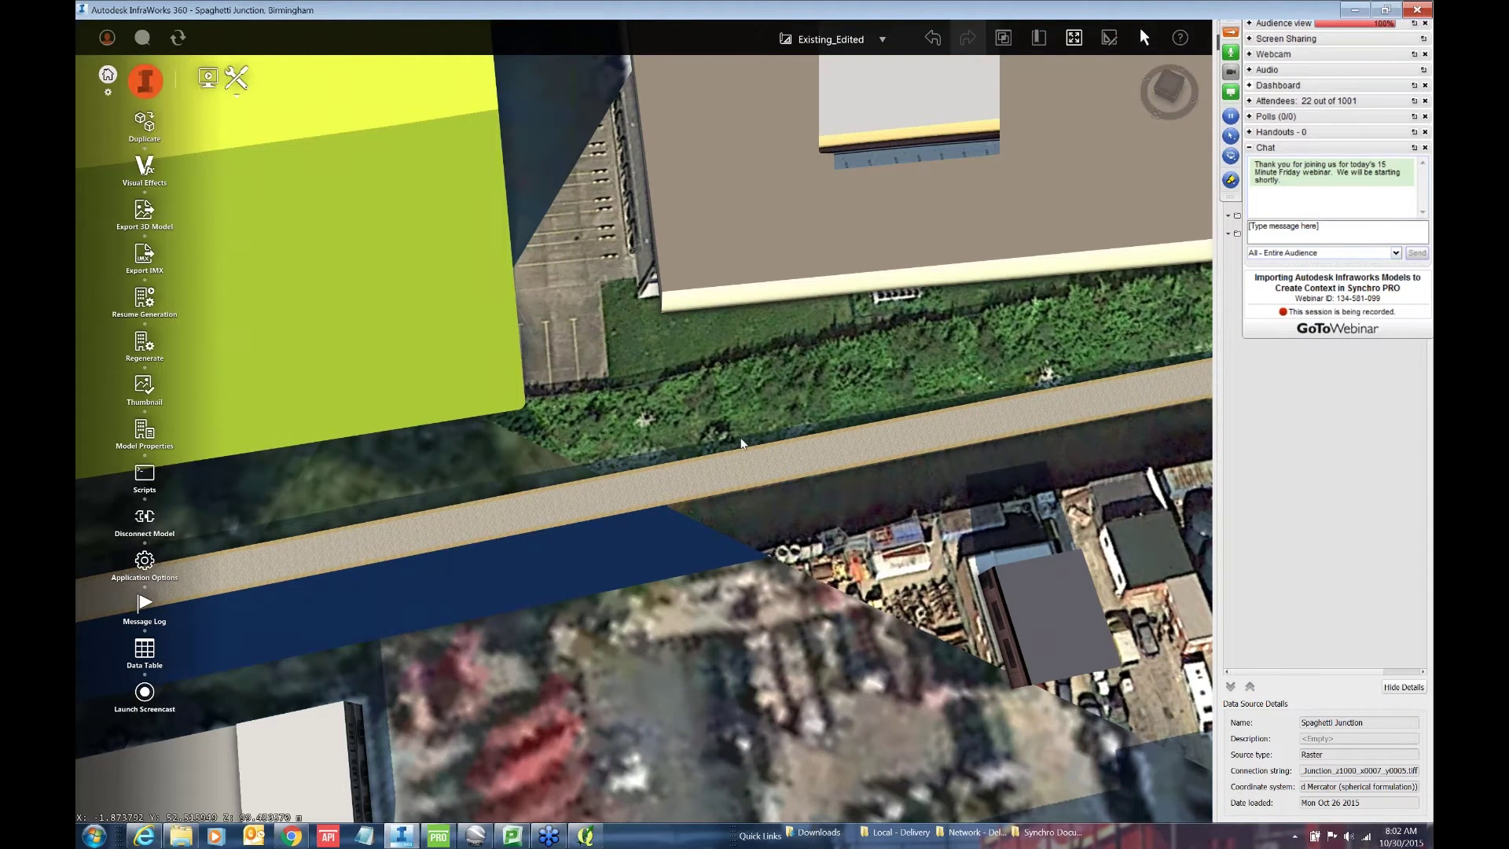
Step: Examine the Spaghetti Junction model from above and at an angle, including the interchange, surrounding buildings and ground imagery
scroll(741, 444, "down", 5)
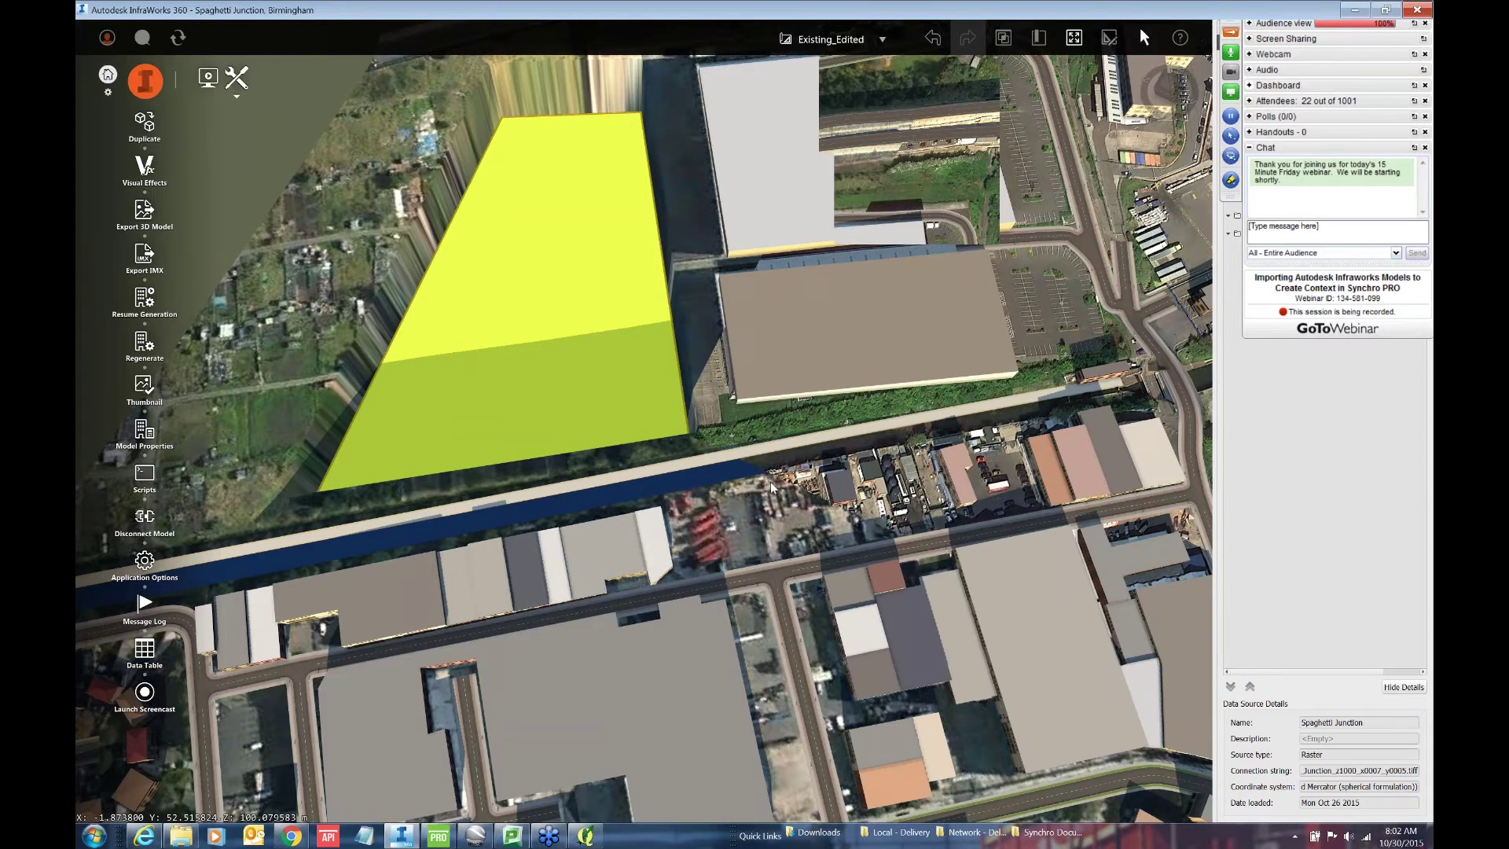
scroll(778, 479, "down", 3)
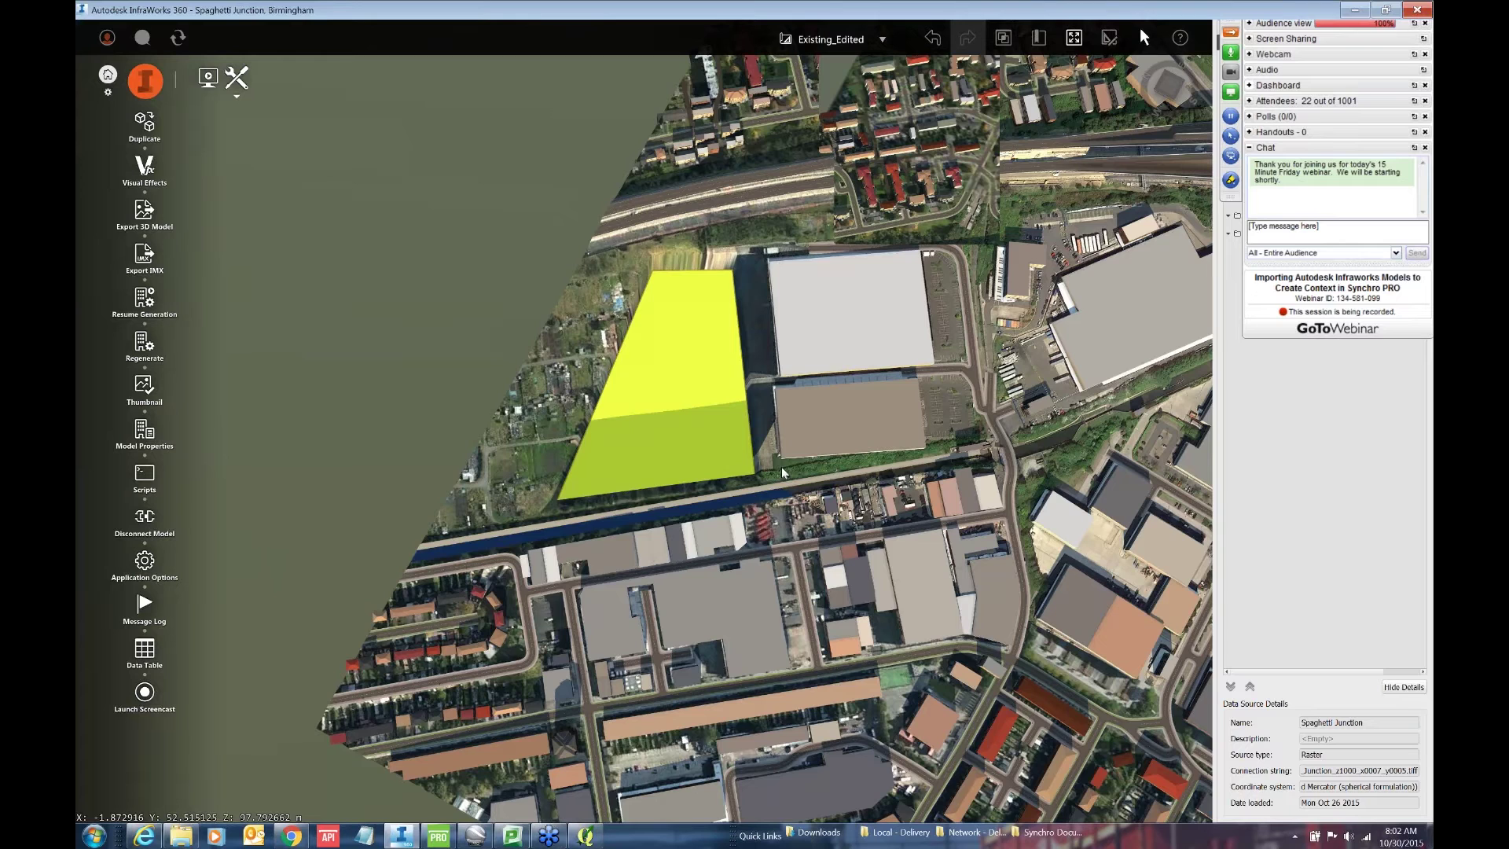
scroll(872, 456, "down", 3)
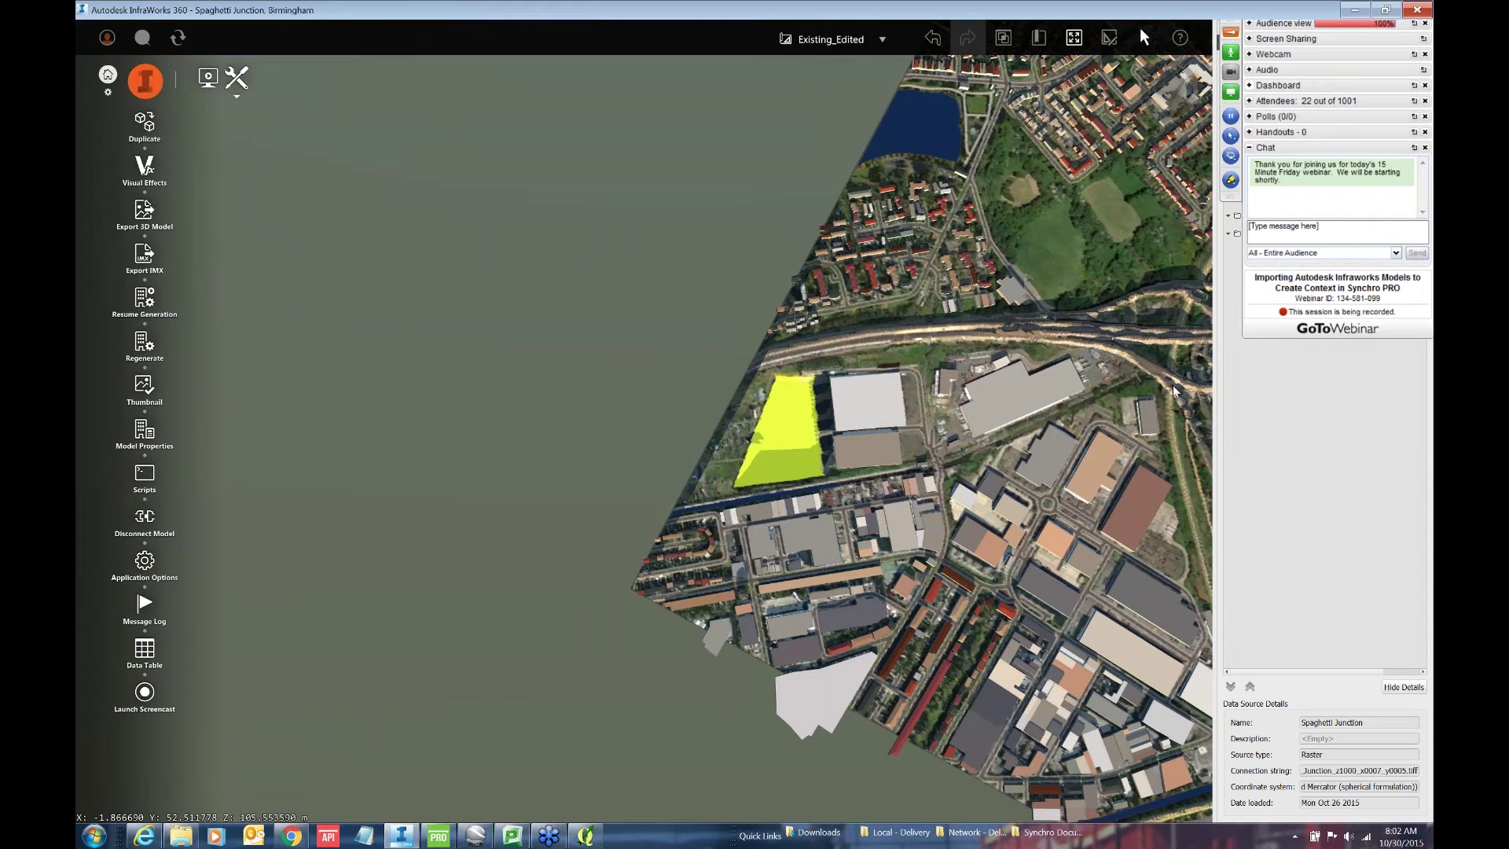
middle_click_drag(1174, 391, 1086, 710)
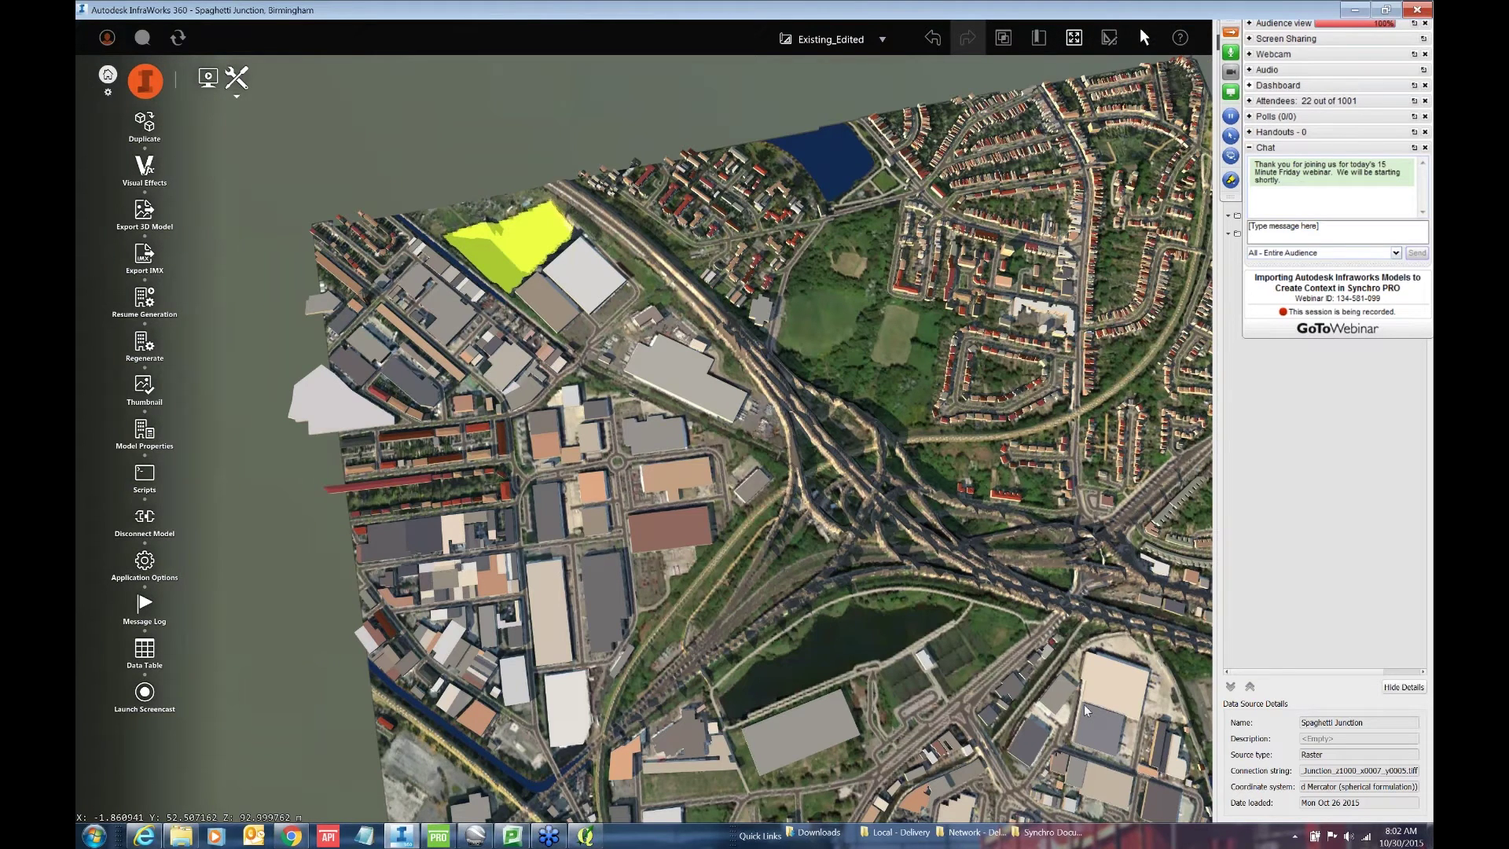
scroll(1085, 709, "up", 5)
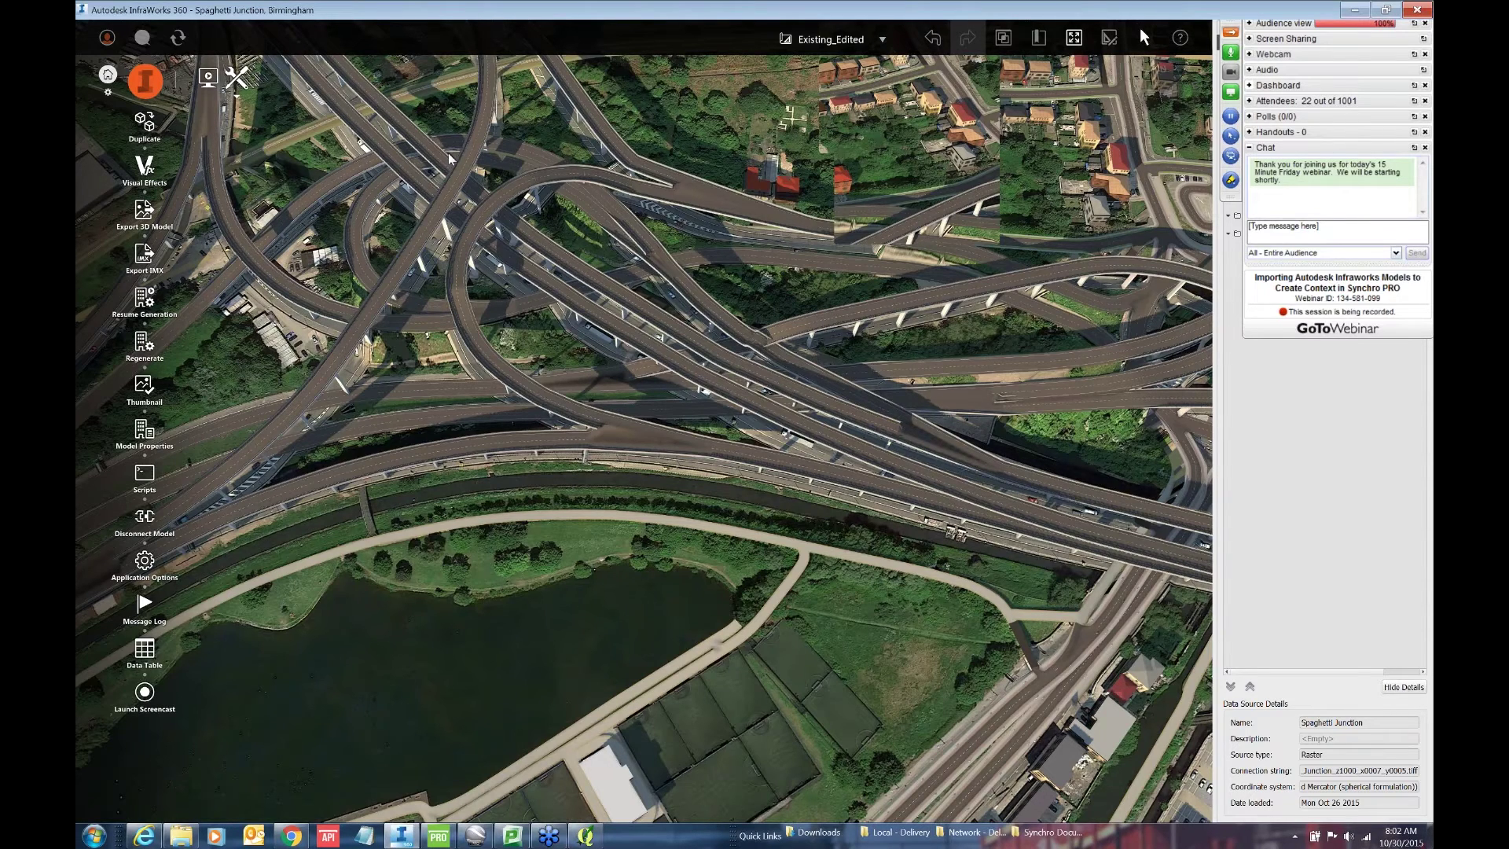
middle_click_drag(449, 157, 428, 356)
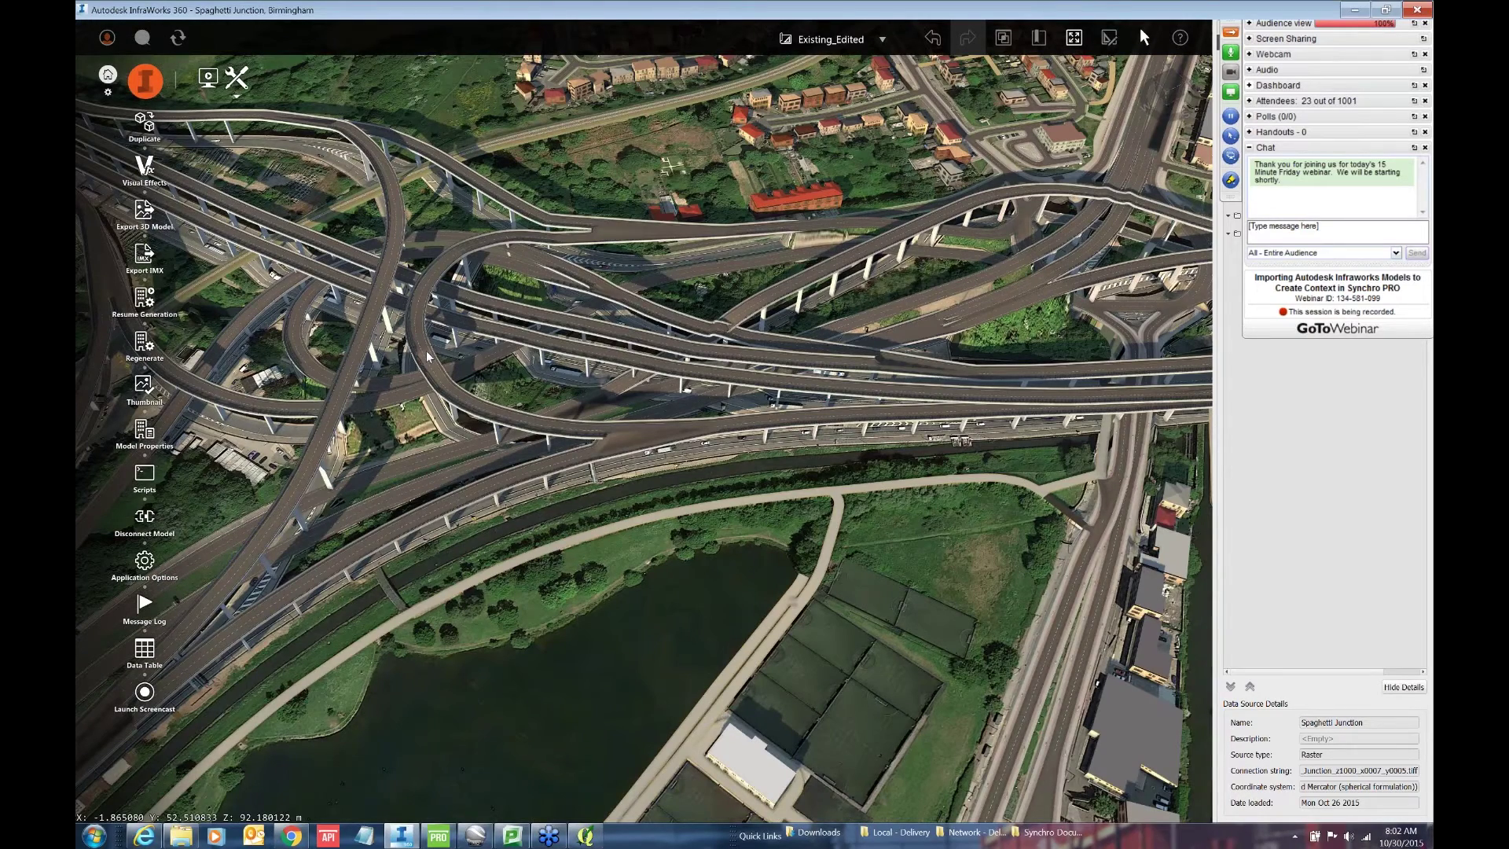
middle_click_drag(428, 356, 656, 435)
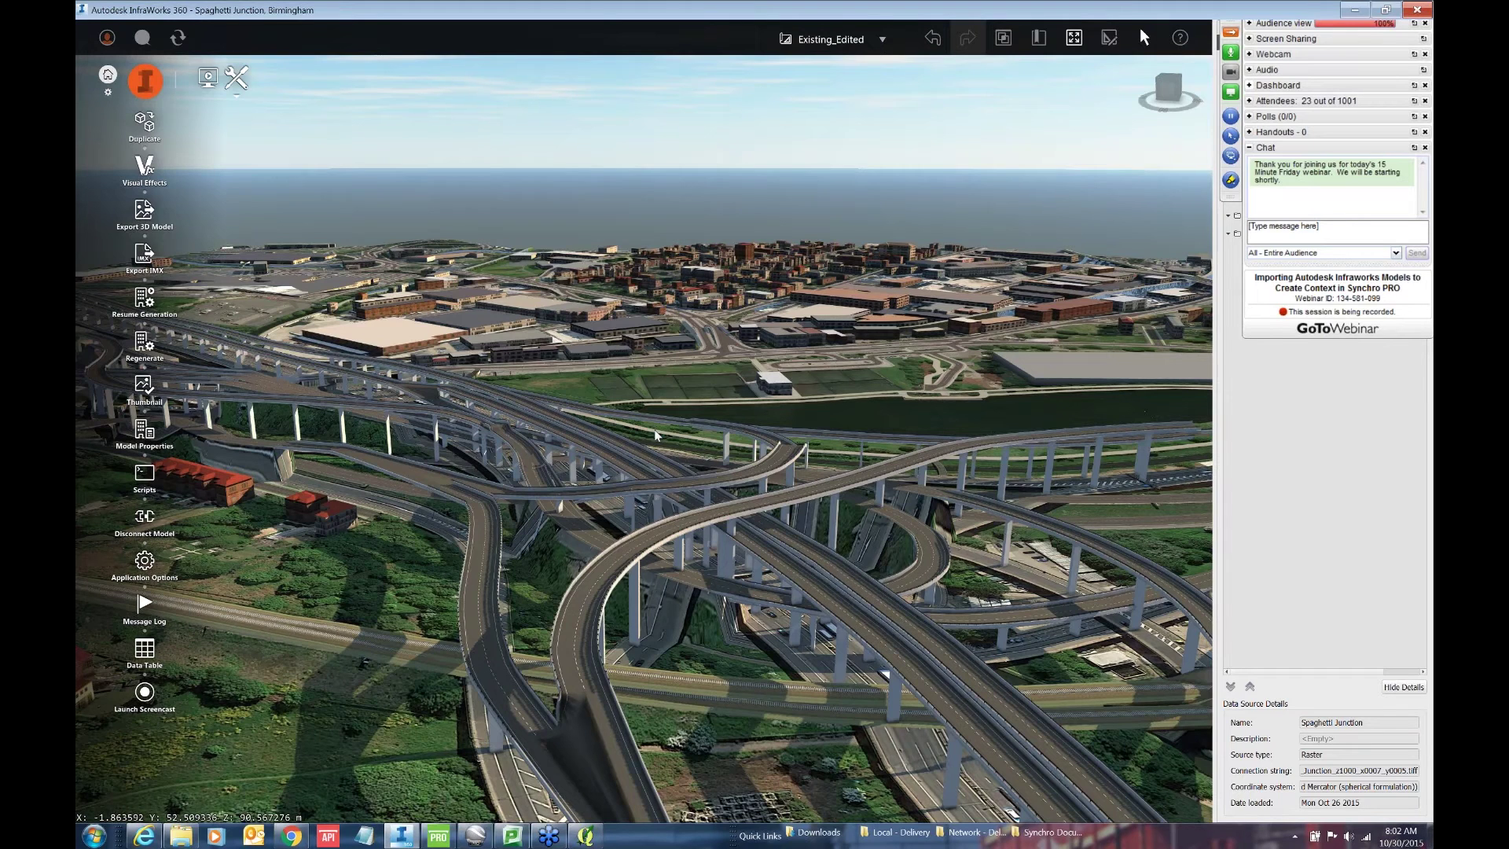
middle_click_drag(656, 435, 613, 615)
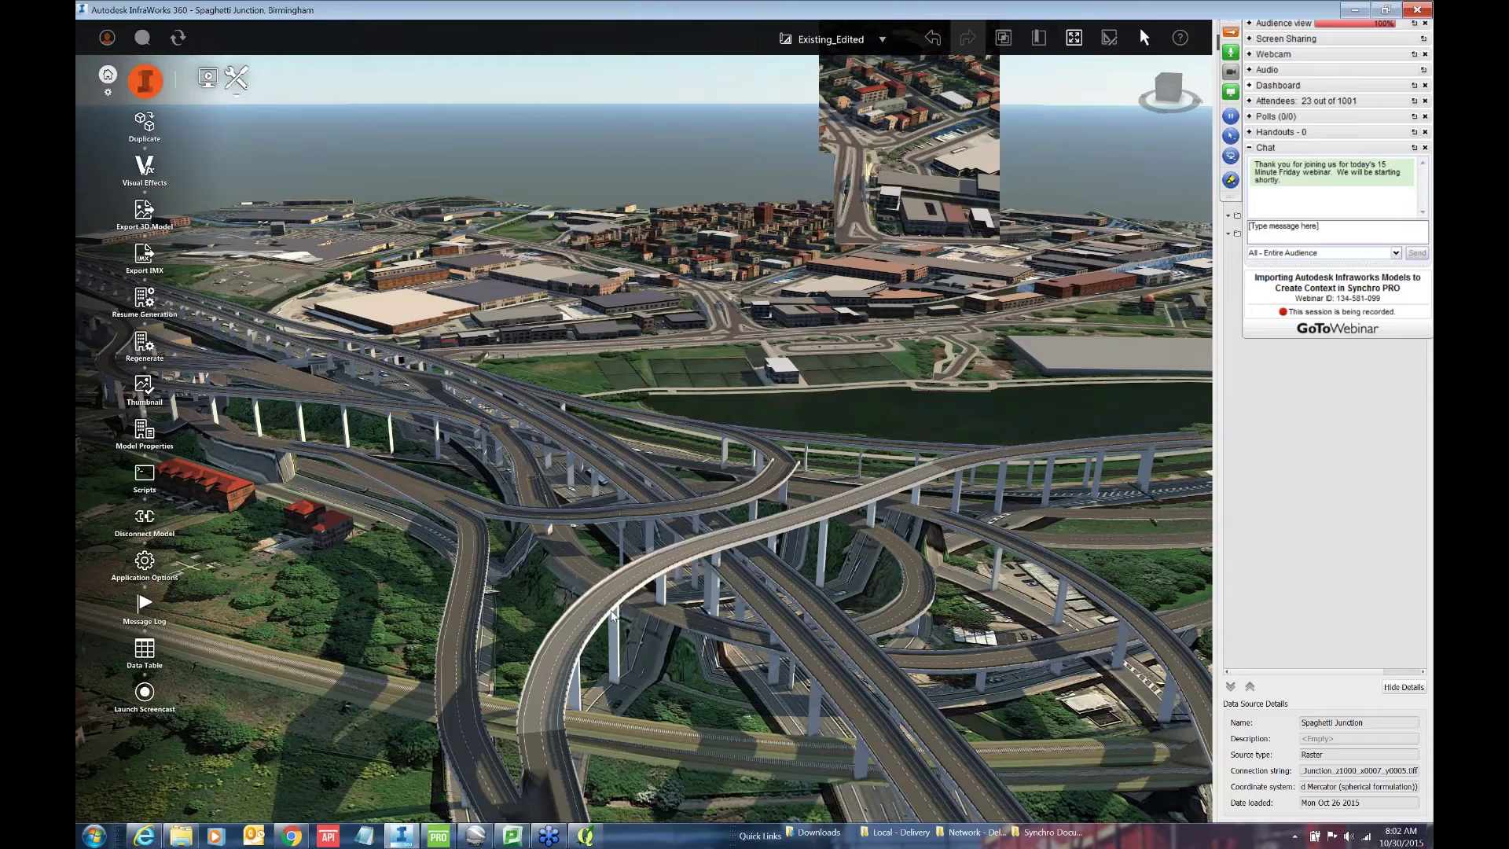
middle_click_drag(613, 615, 629, 605)
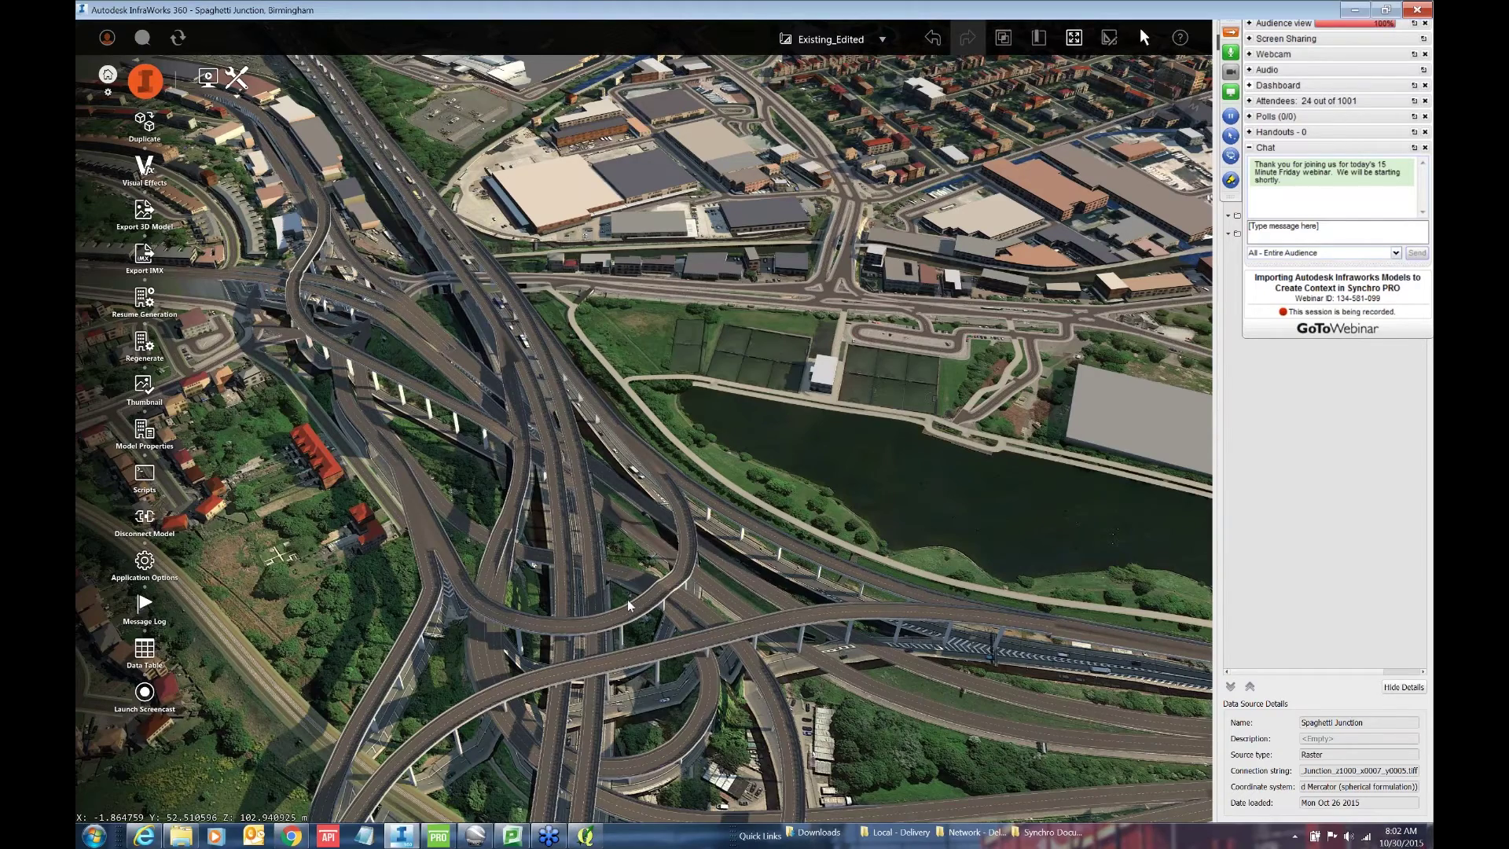
scroll(629, 606, "down", 2)
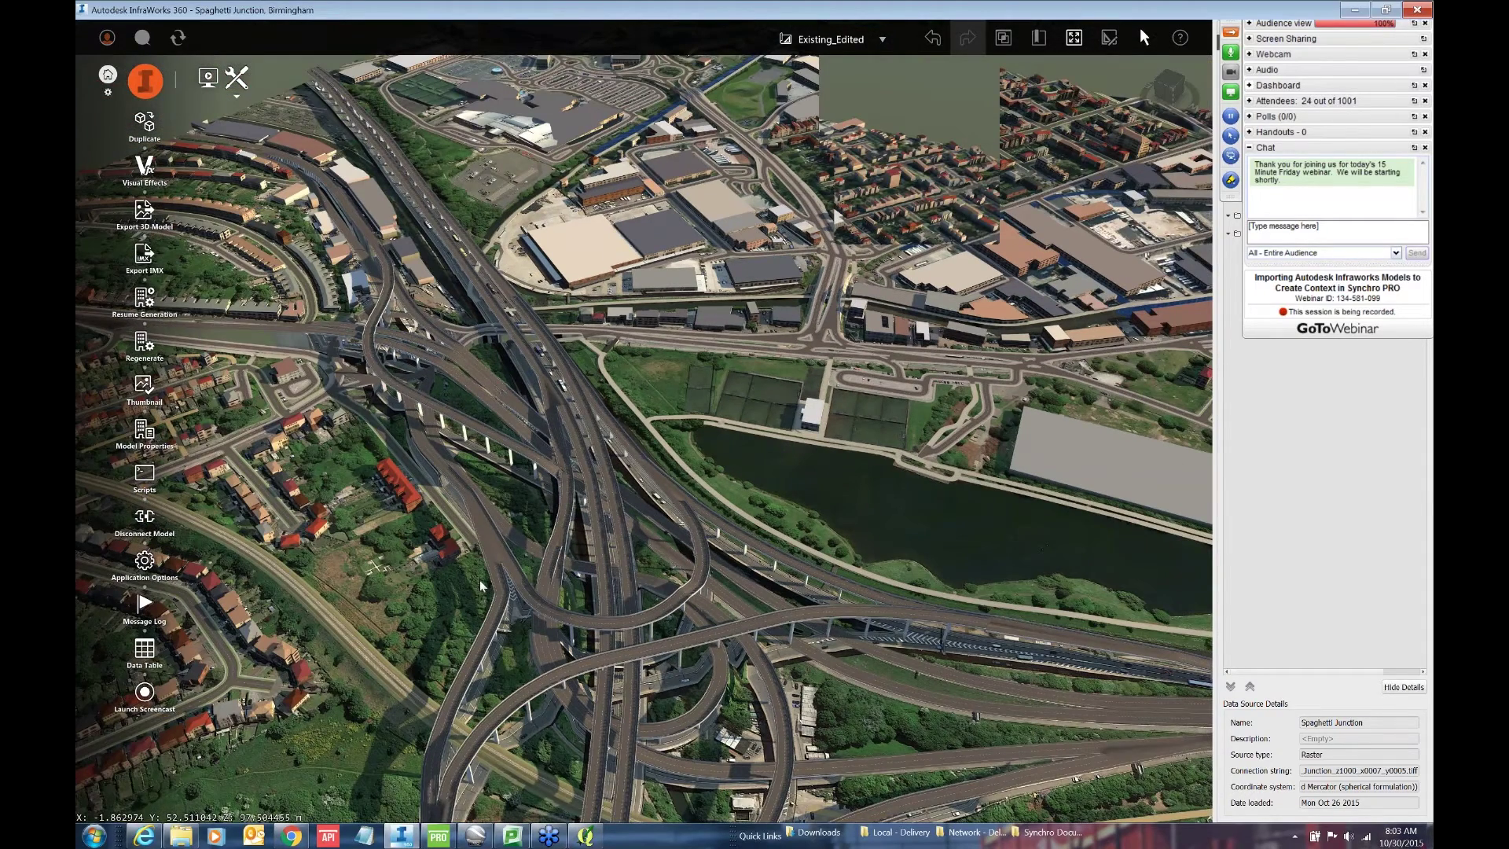
scroll(575, 711, "down", 5)
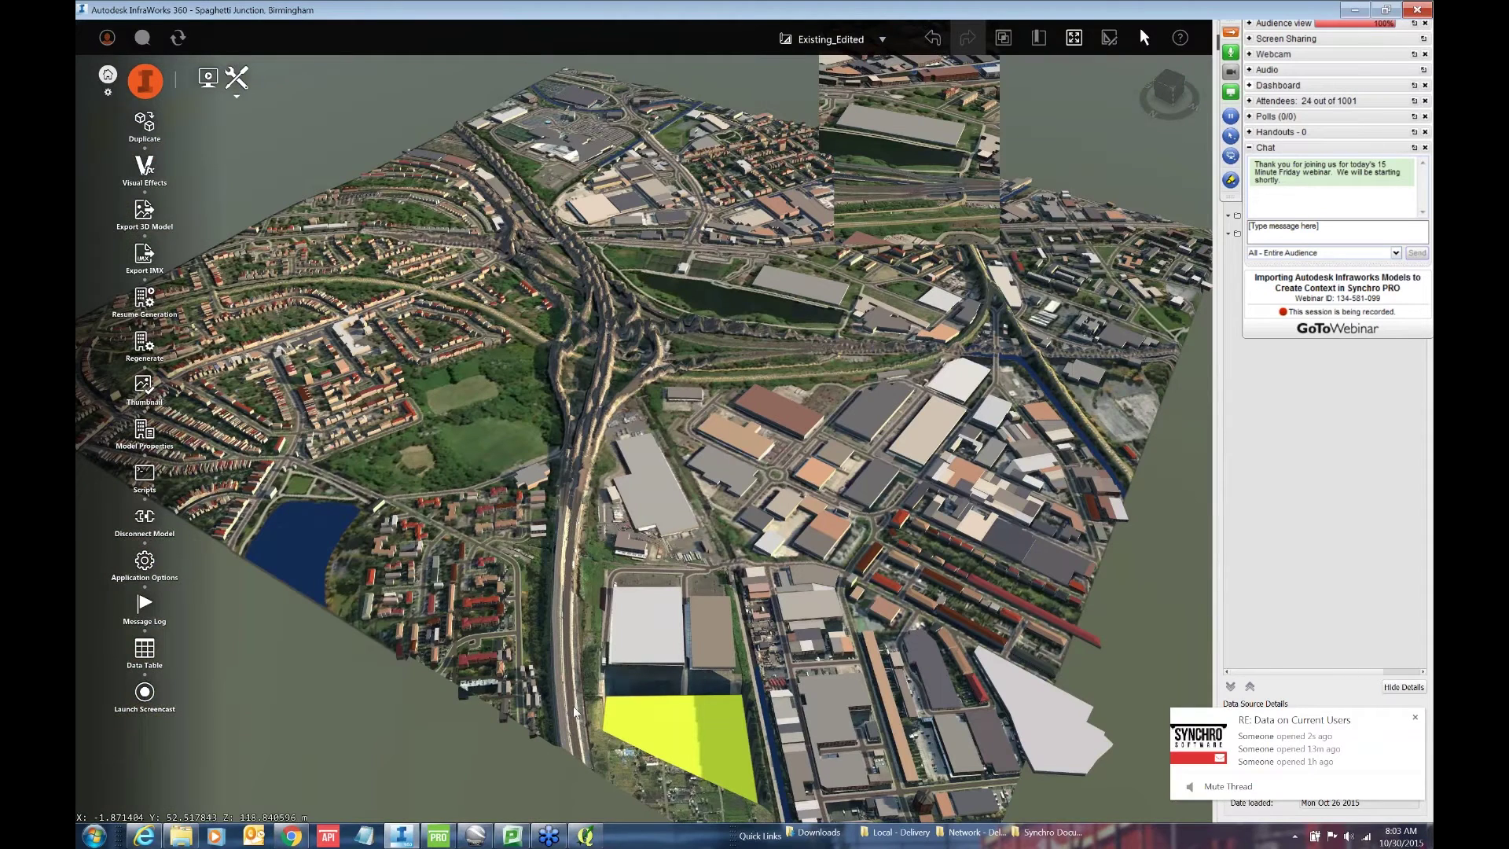
scroll(574, 711, "up", 5)
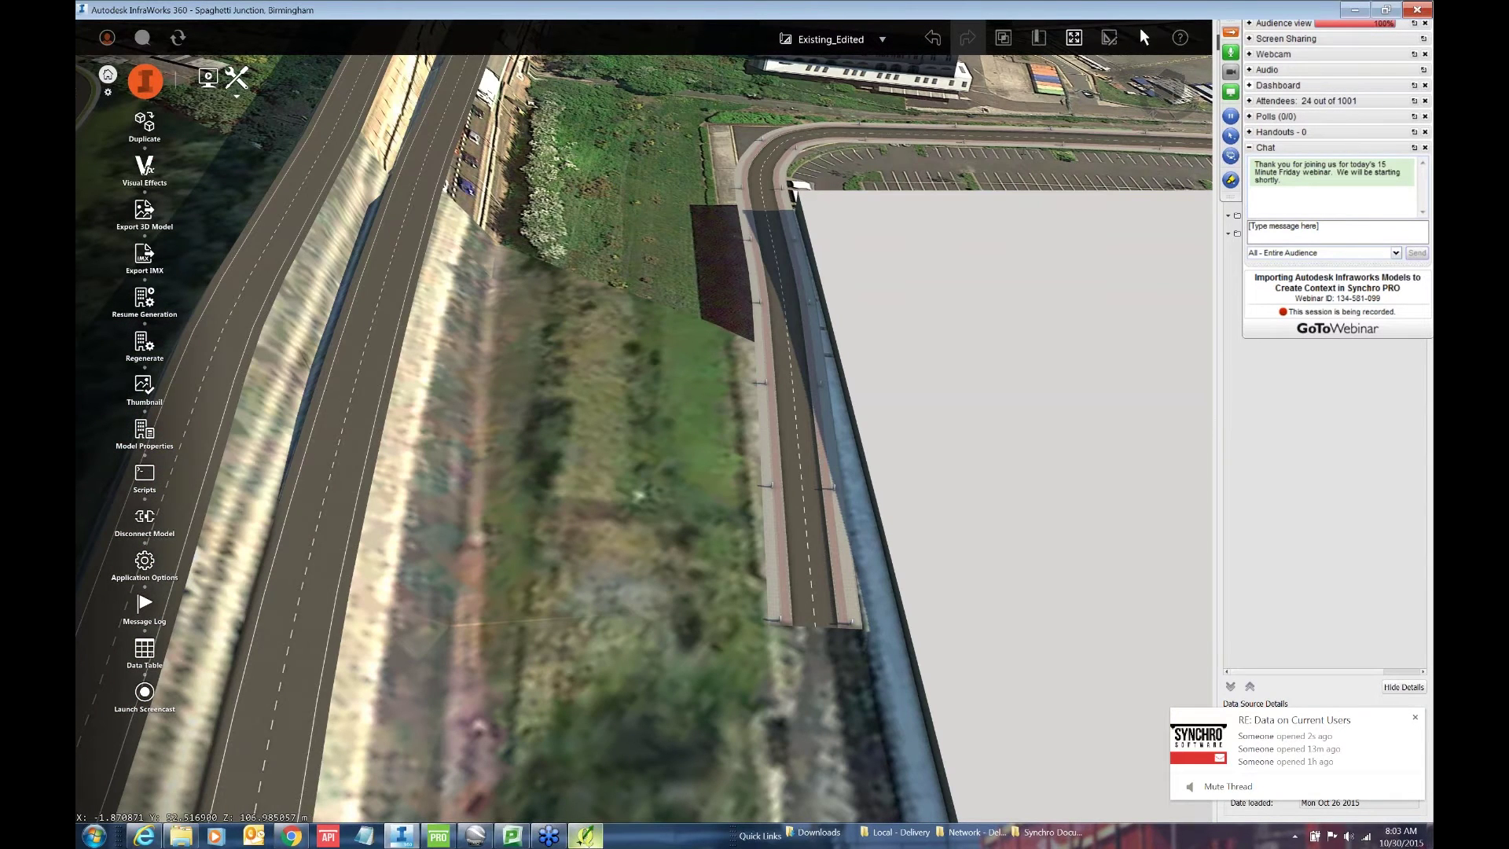
Step: Switch to QGIS to examine the aerial imagery around the interchange and look through the web map options
mouse_move(585, 838)
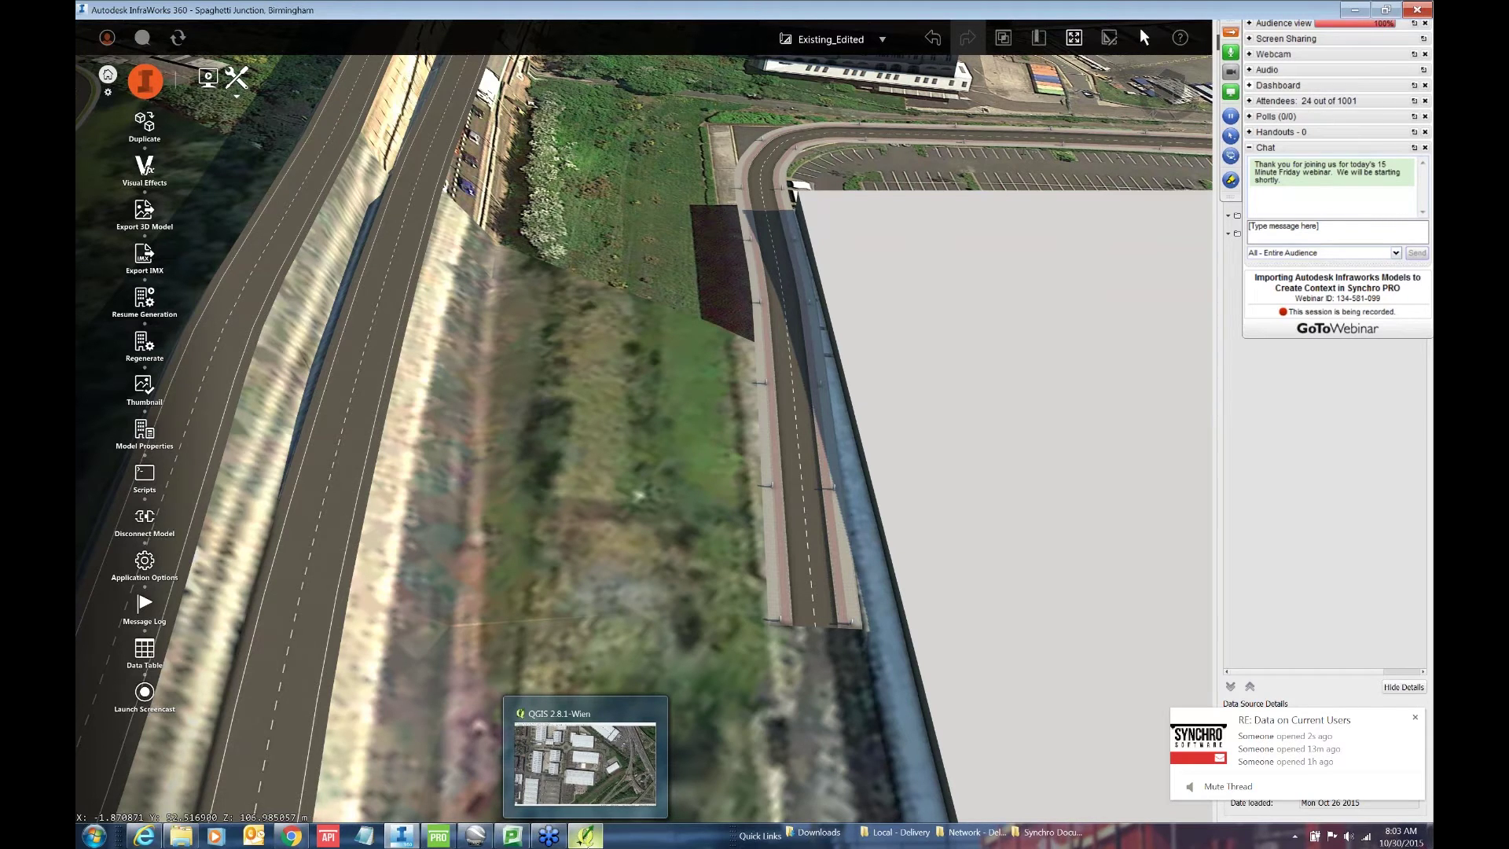
left_click(587, 839)
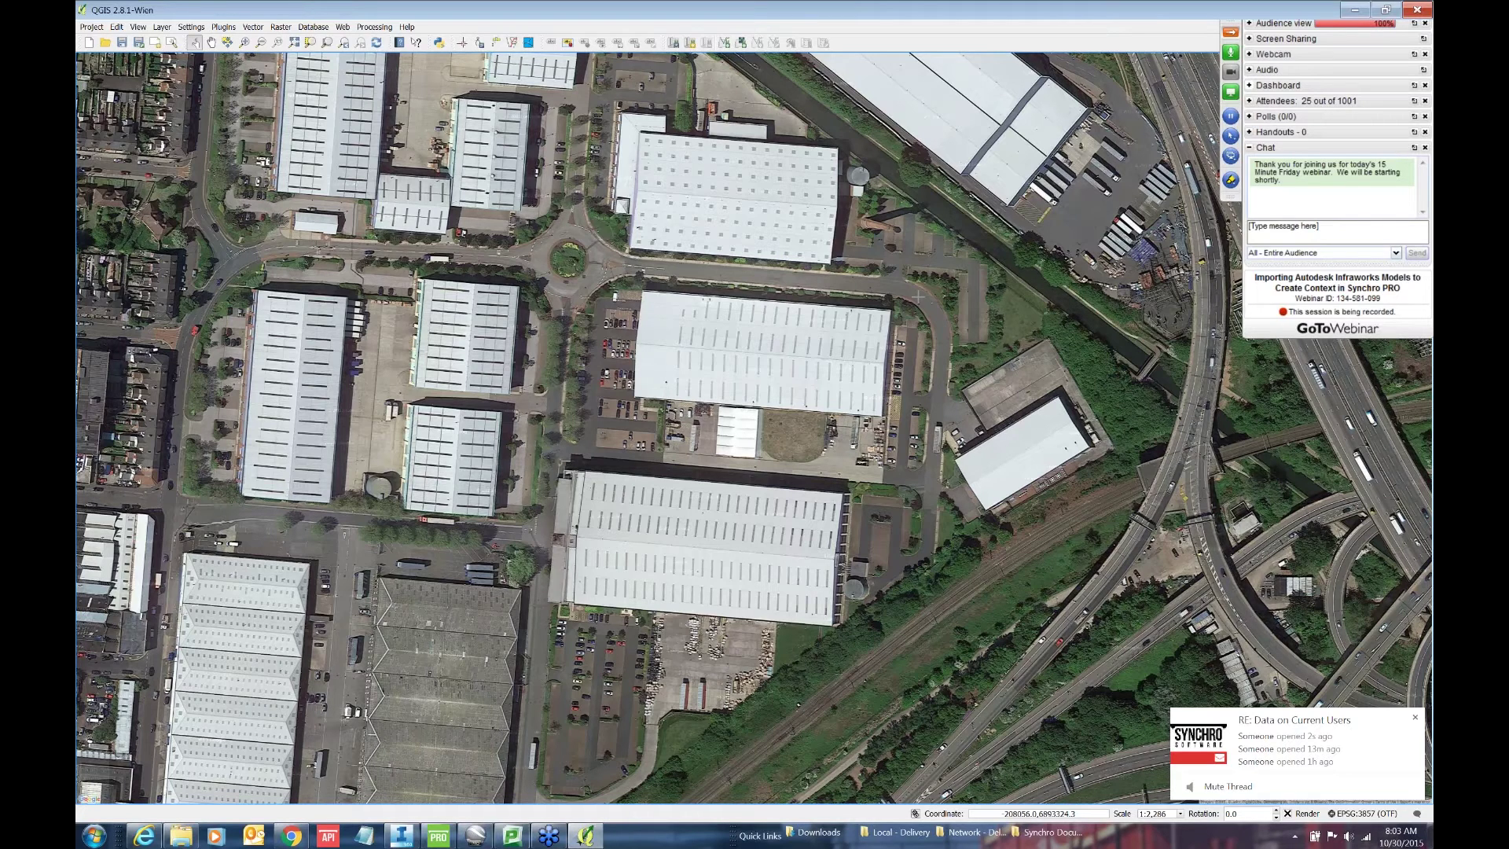
left_click_drag(918, 297, 878, 326)
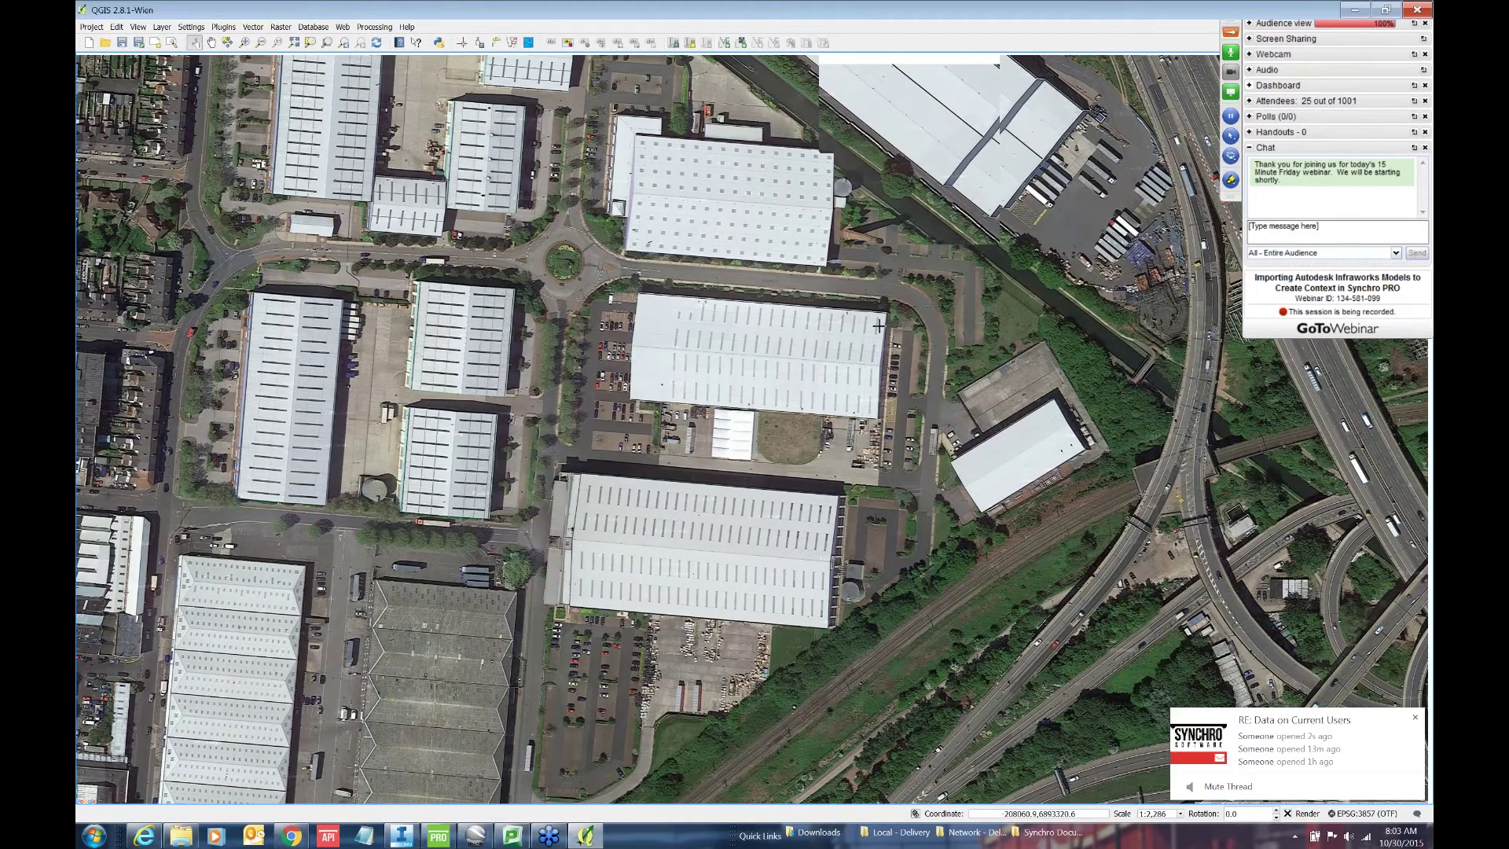
left_click(342, 27)
mouse_move(379, 51)
mouse_move(485, 103)
left_click(581, 97)
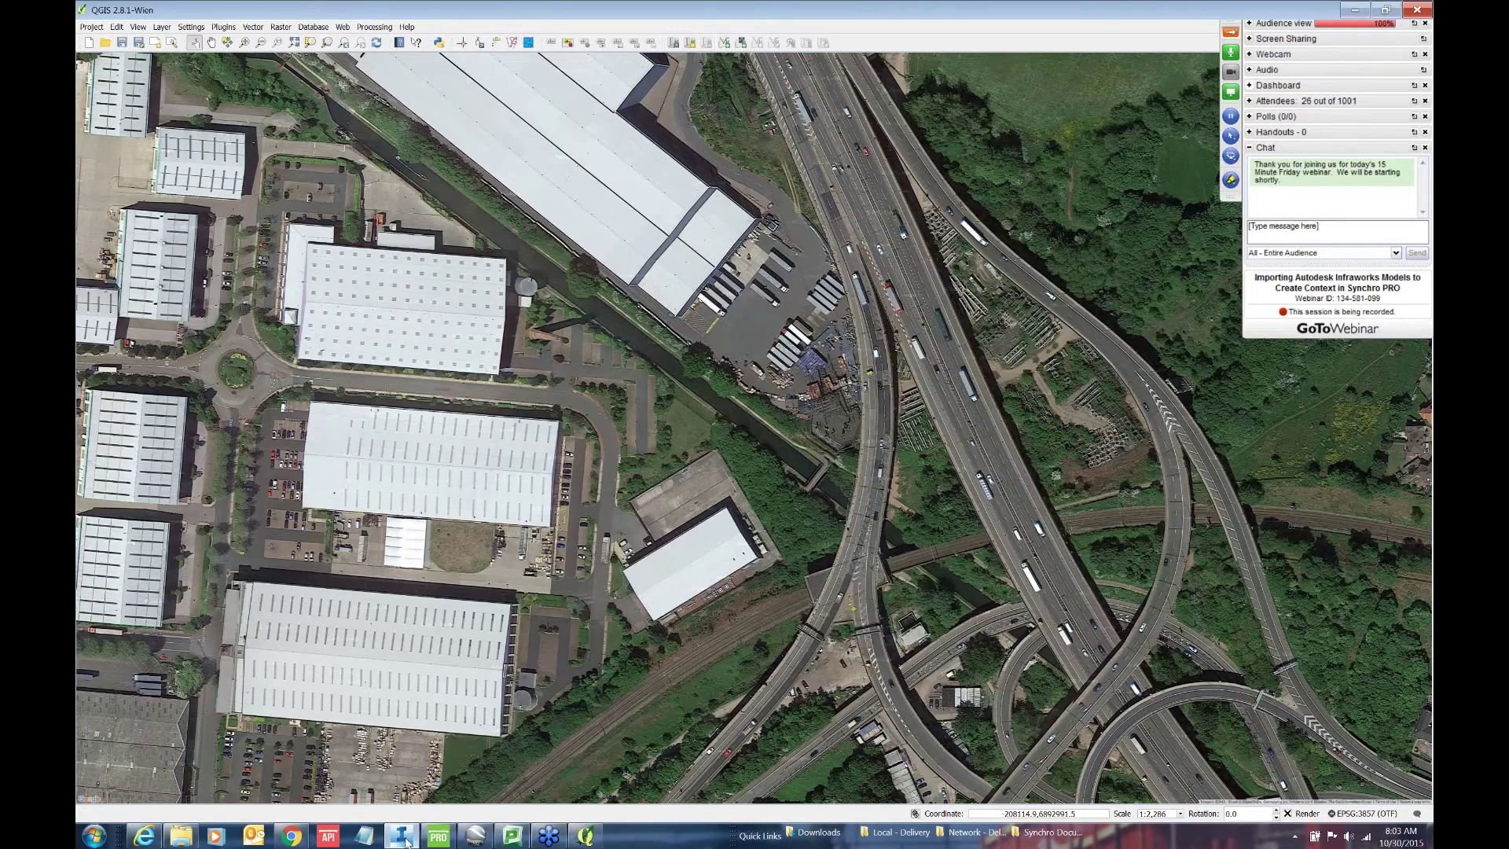
Step: Switch back to InfraWorks and open the model's list of data sources
left_click(404, 838)
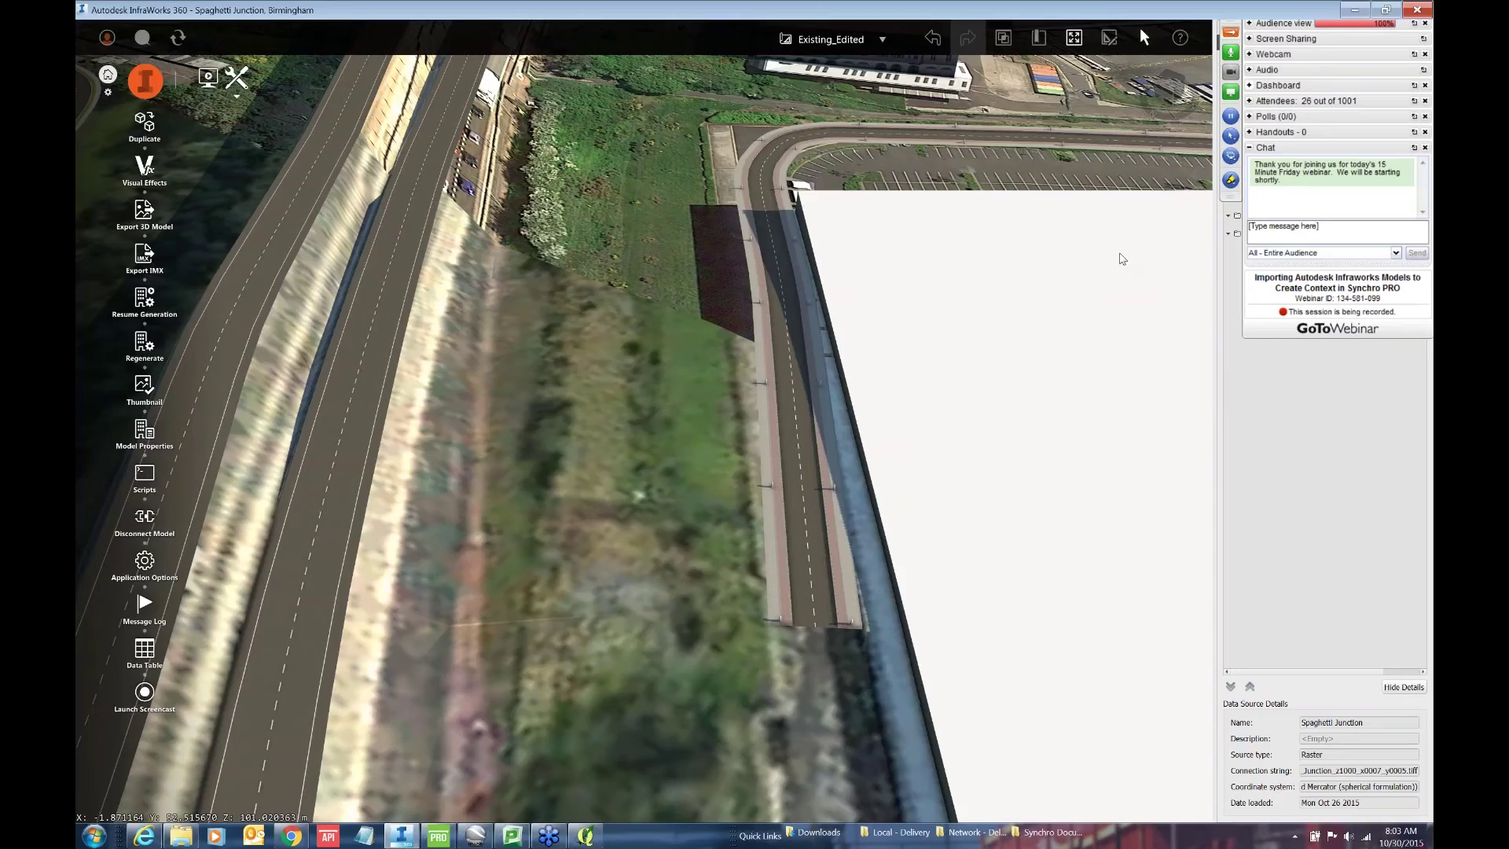
left_click(144, 82)
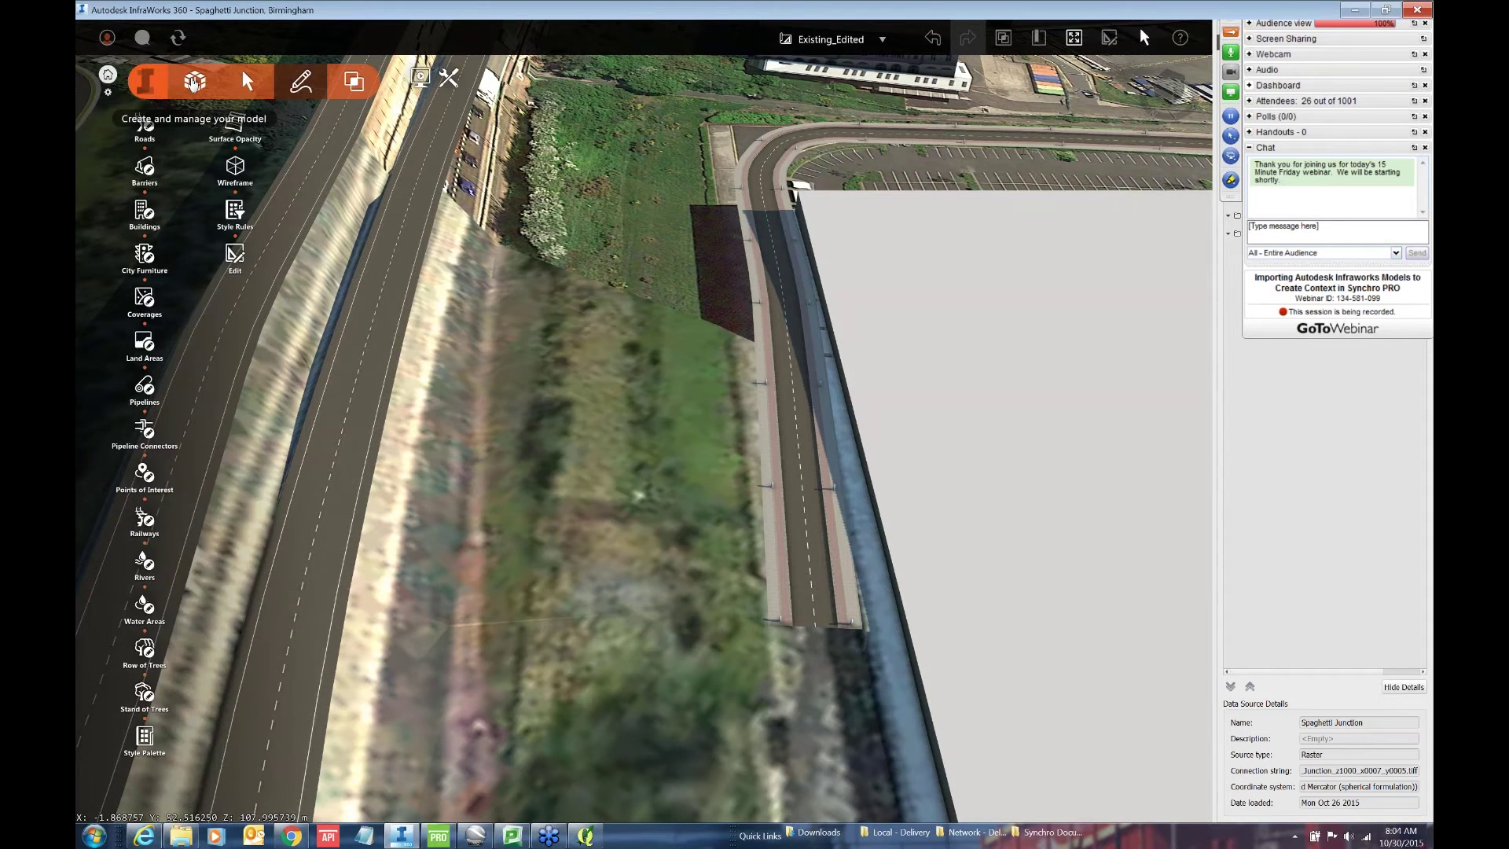
left_click(195, 81)
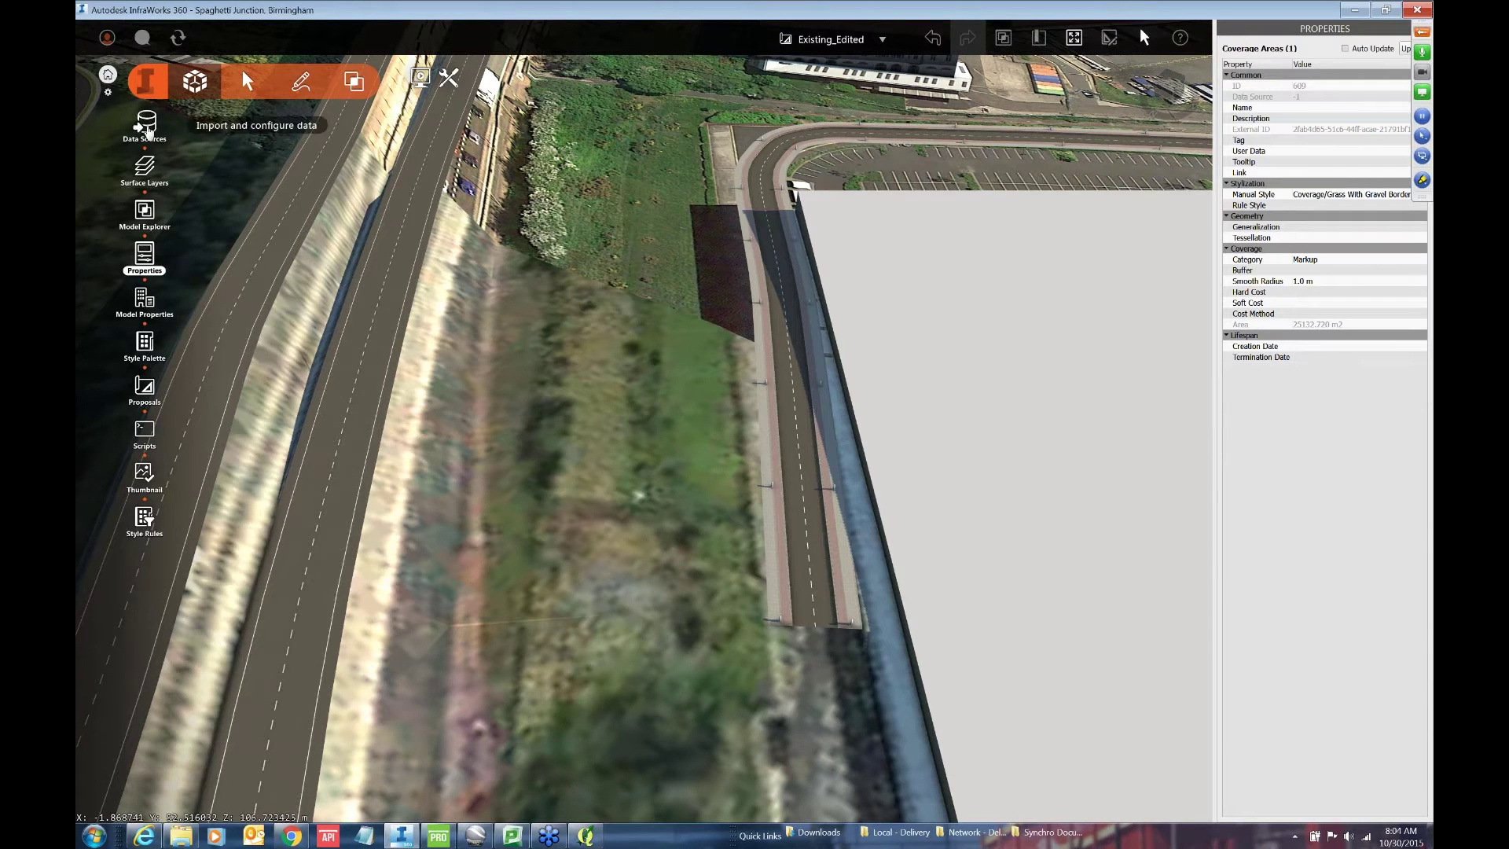
left_click(160, 129)
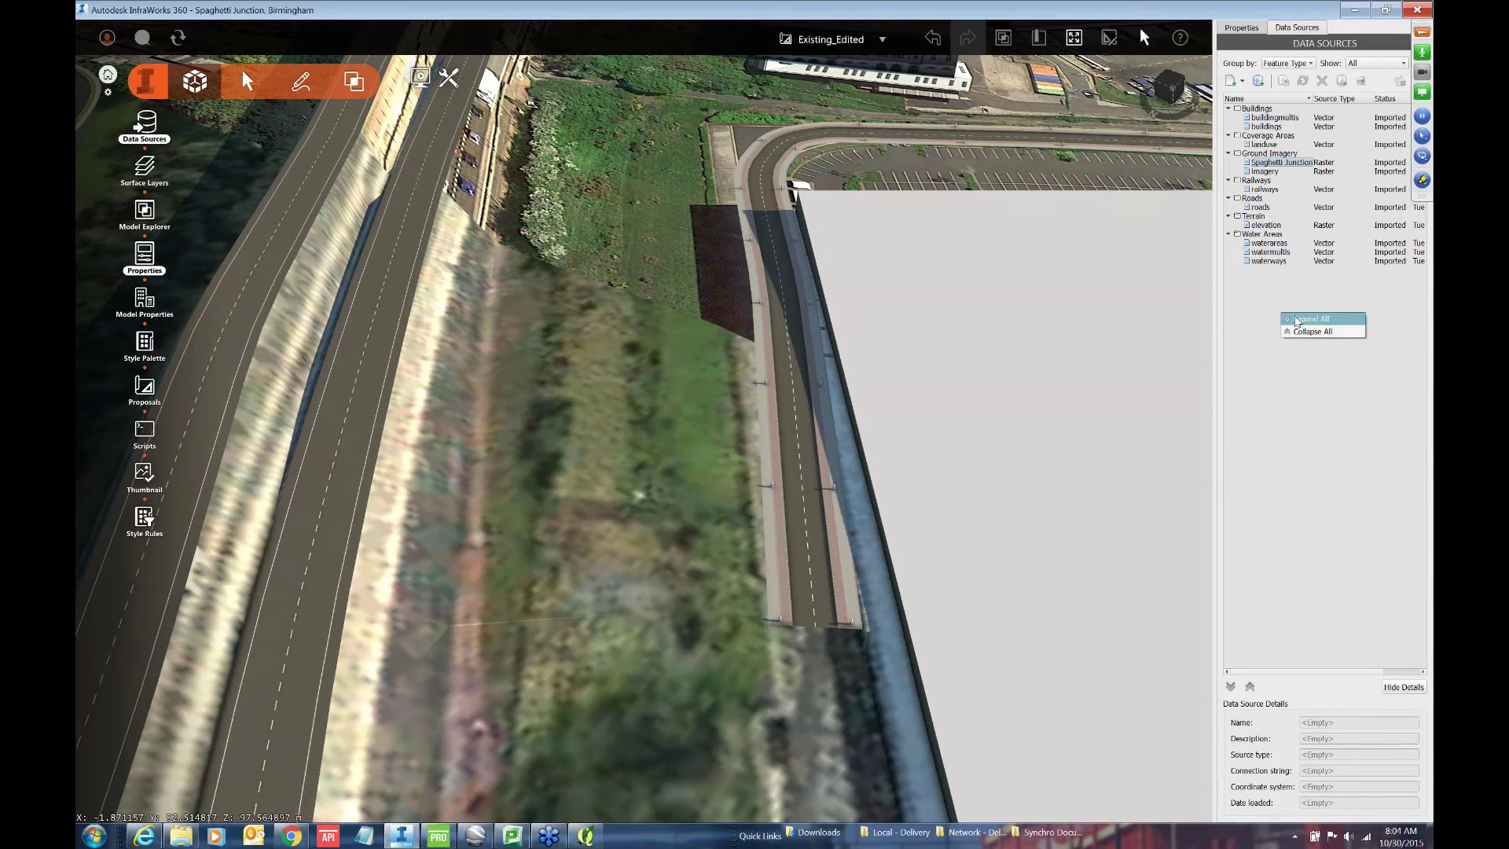
Step: Reload the Spaghetti Junction ground imagery with the WGS84.PseudoMercator coordinate system and inspect it in the model
double_click(1282, 162)
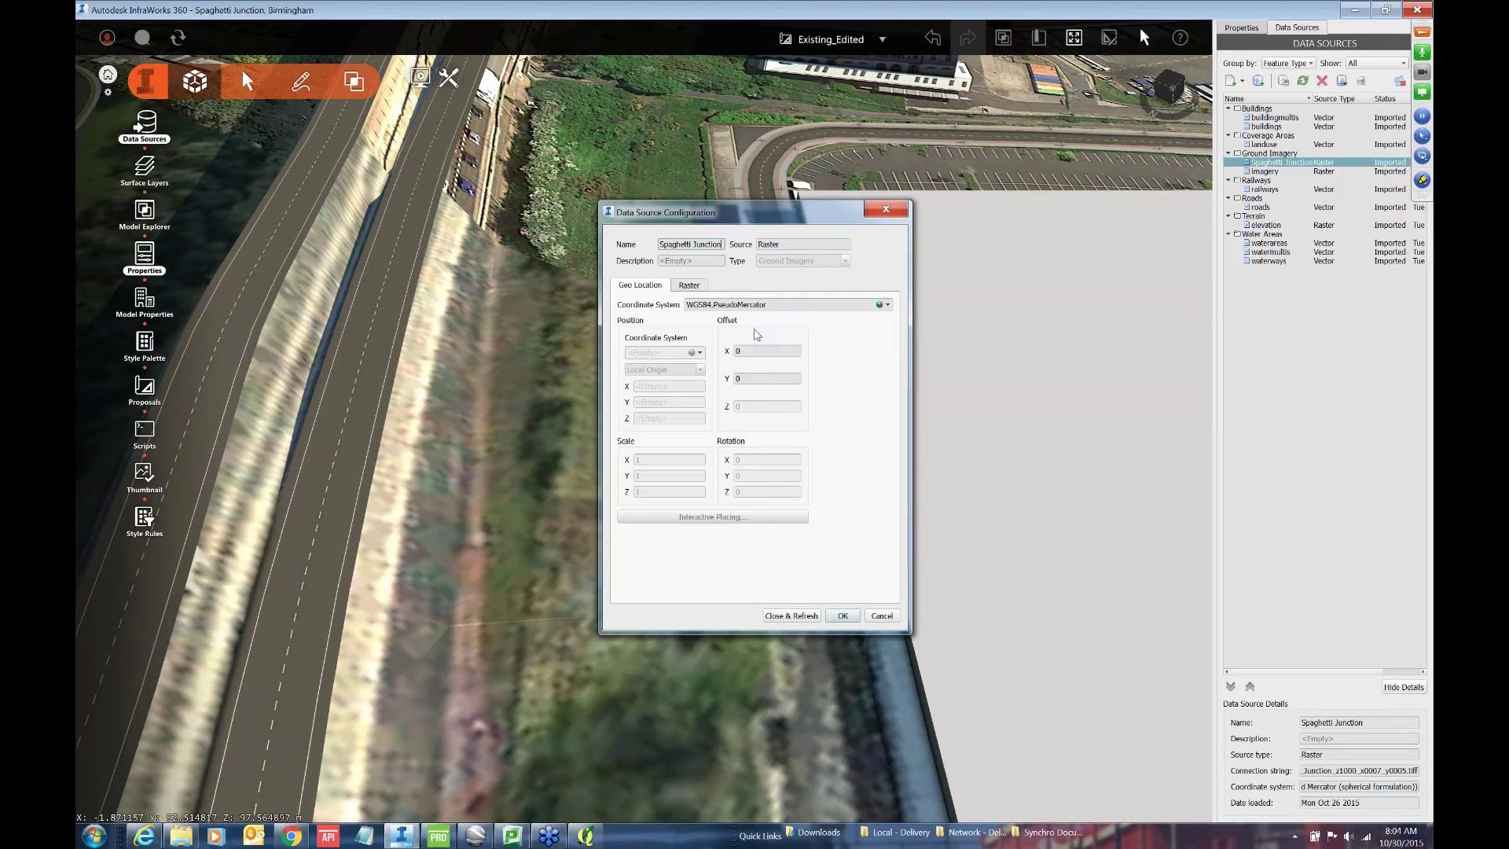
key("Return")
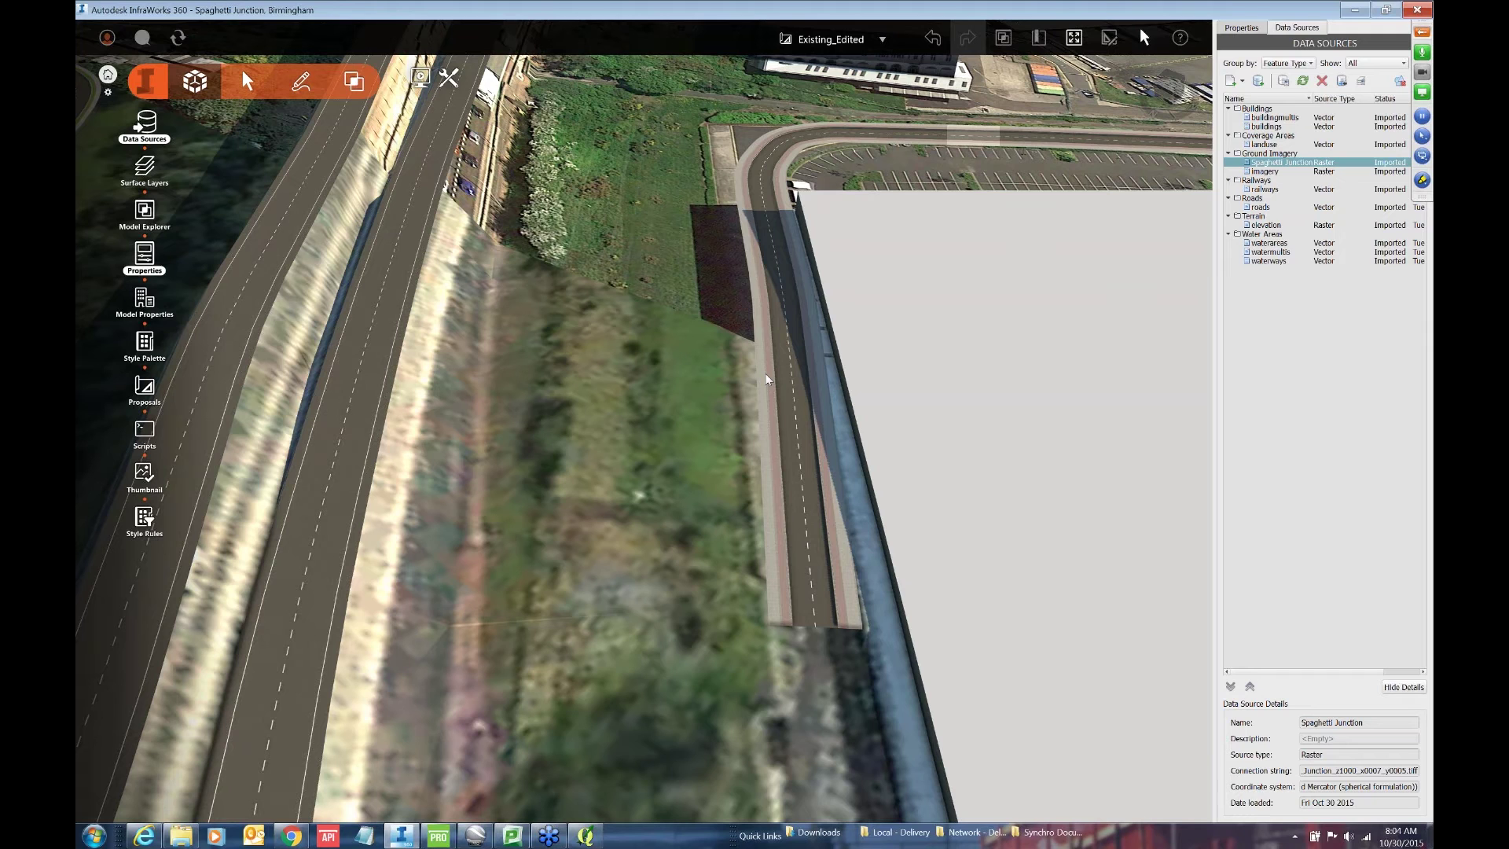
scroll(674, 503, "down", 5)
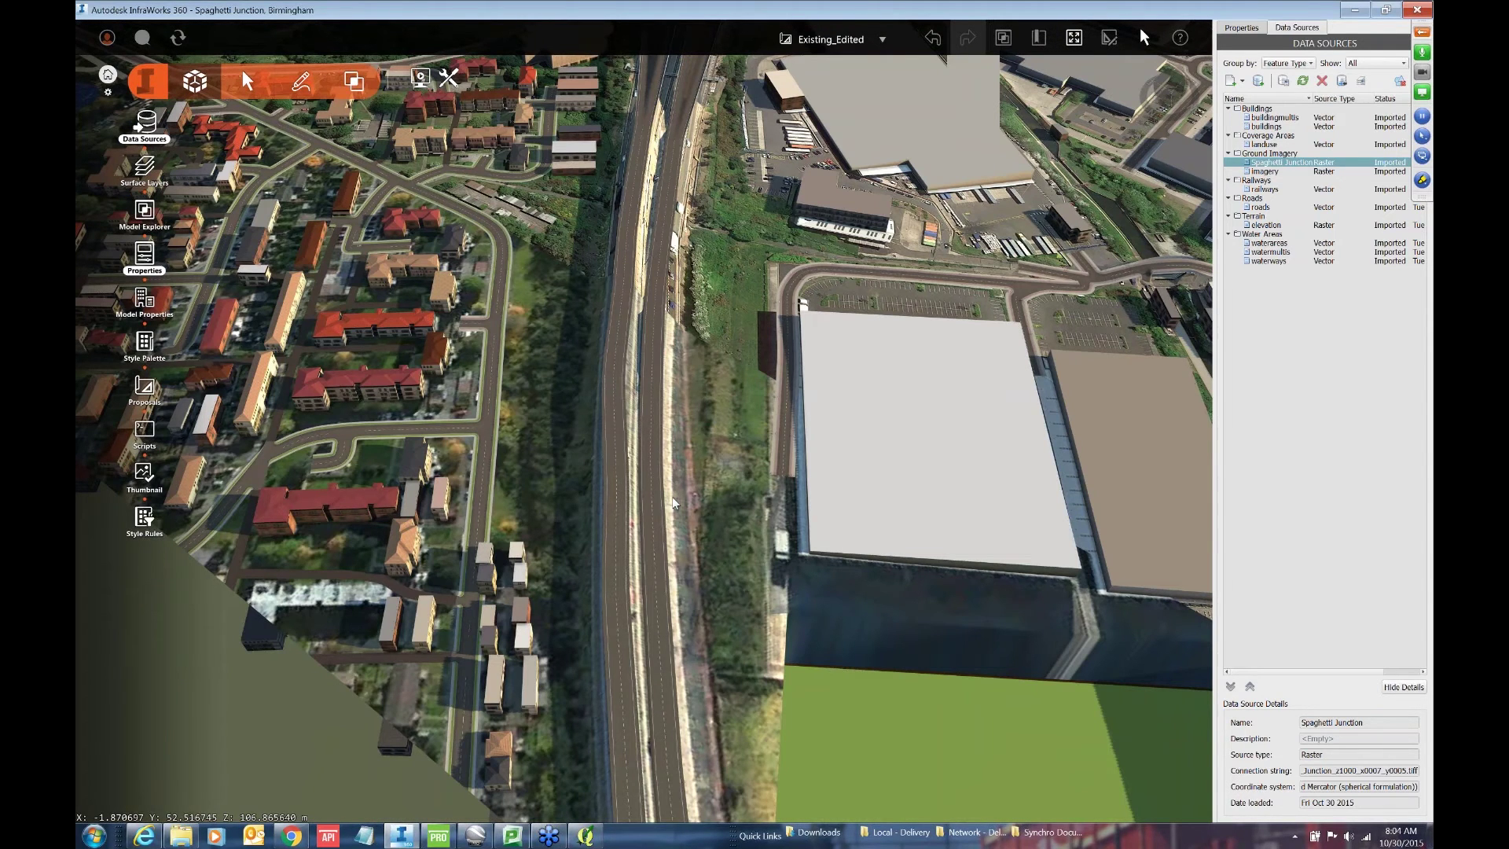
middle_click_drag(674, 503, 669, 583)
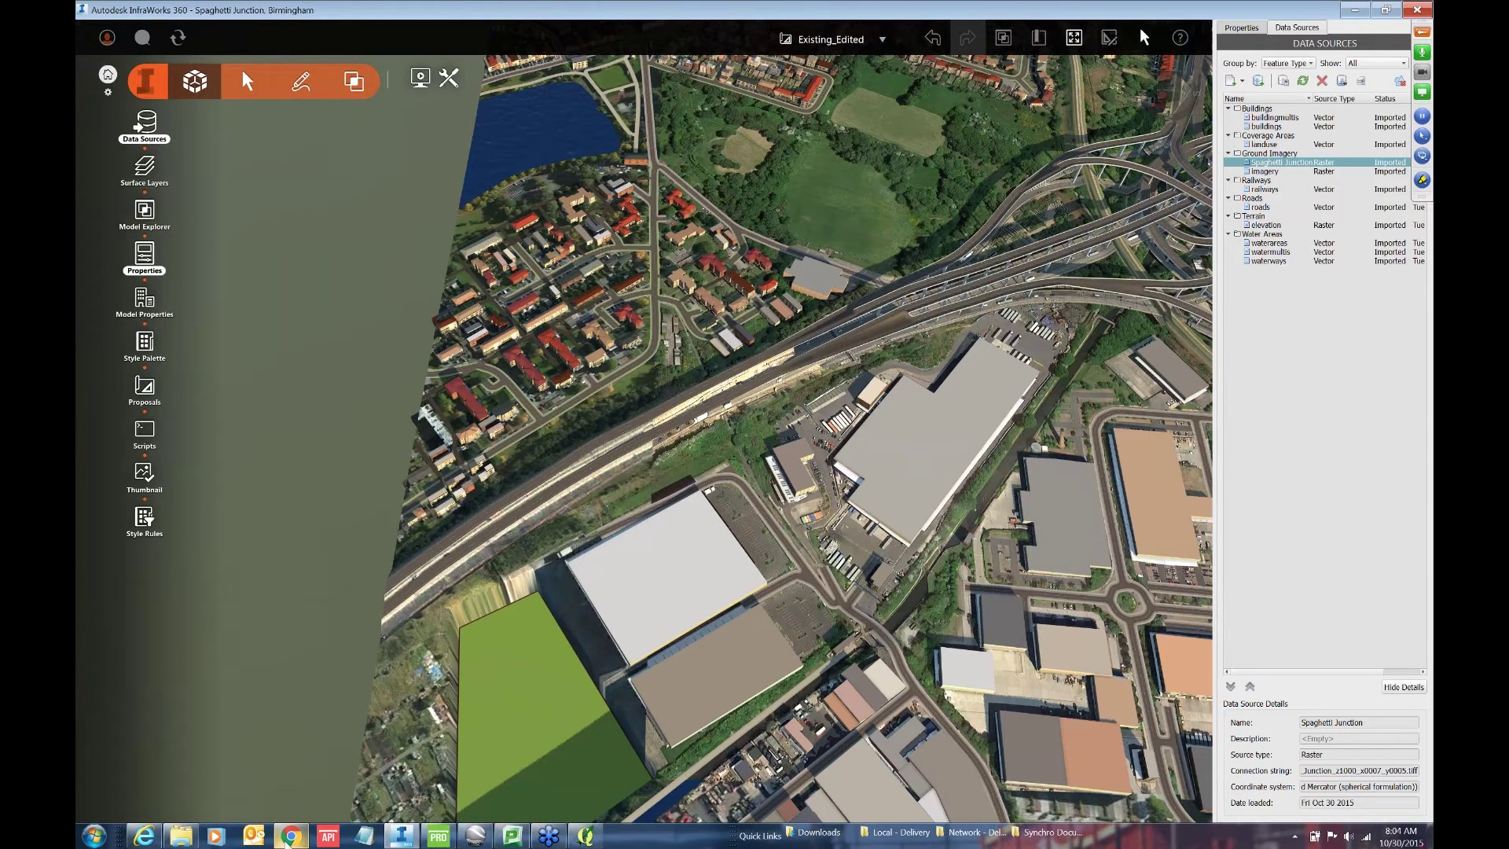
Step: Switch to Chrome to view EarthExplorer's available data sets and The National Map Viewer
left_click(290, 836)
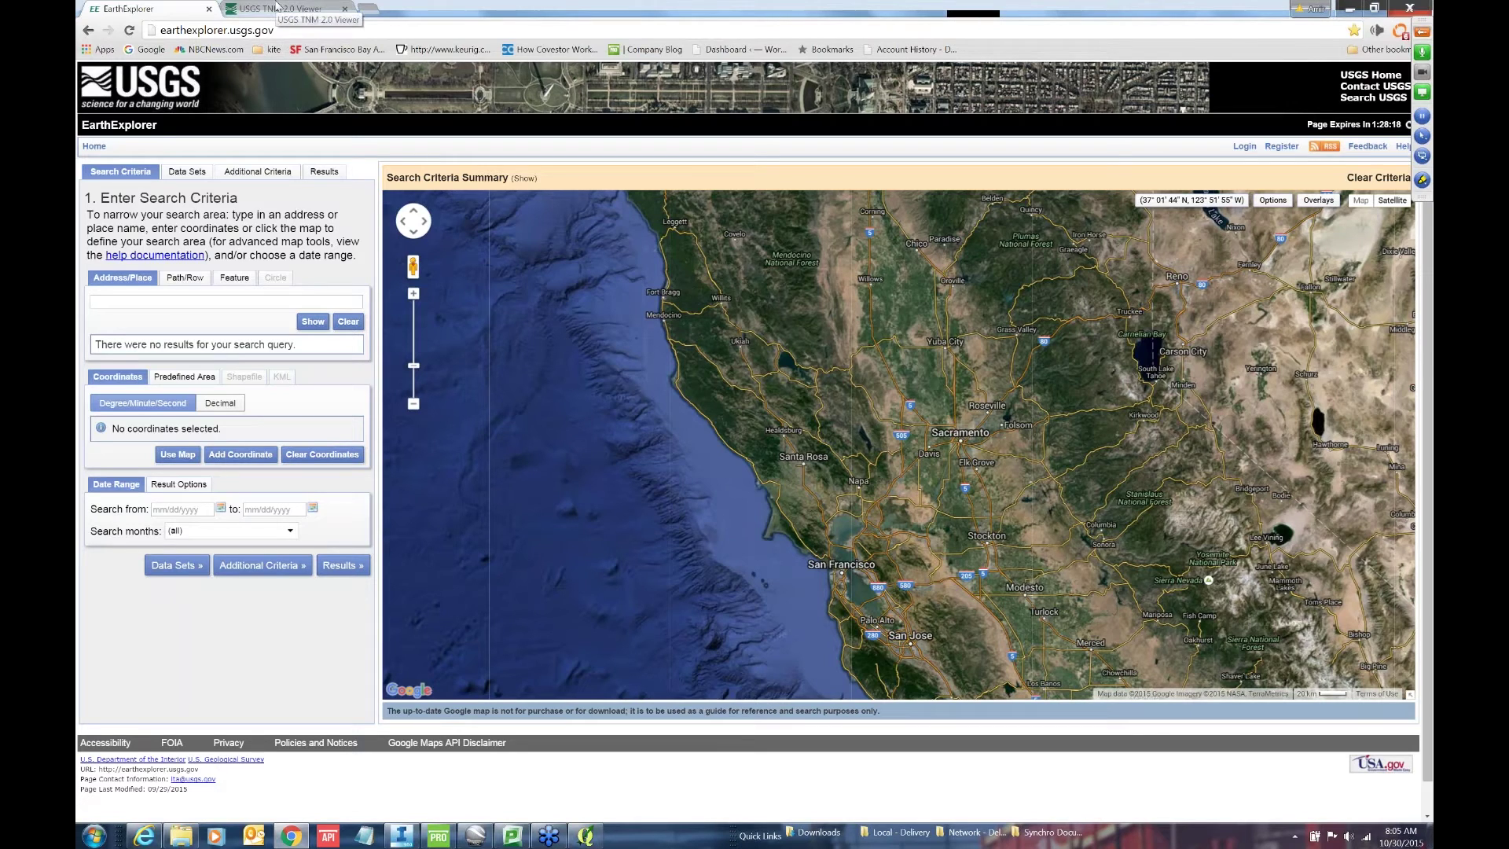
left_click(186, 173)
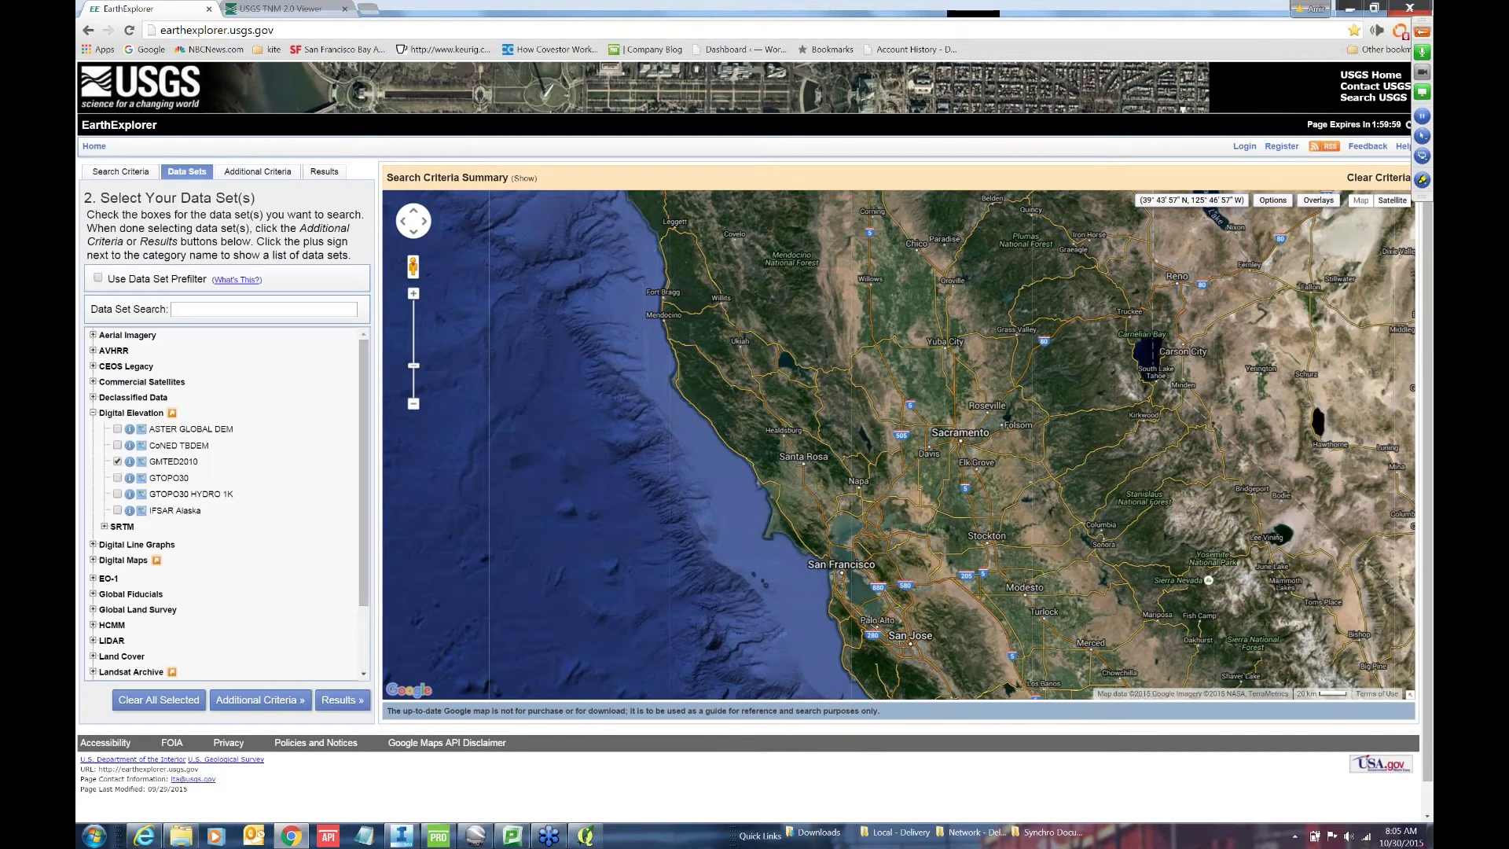
left_click(275, 9)
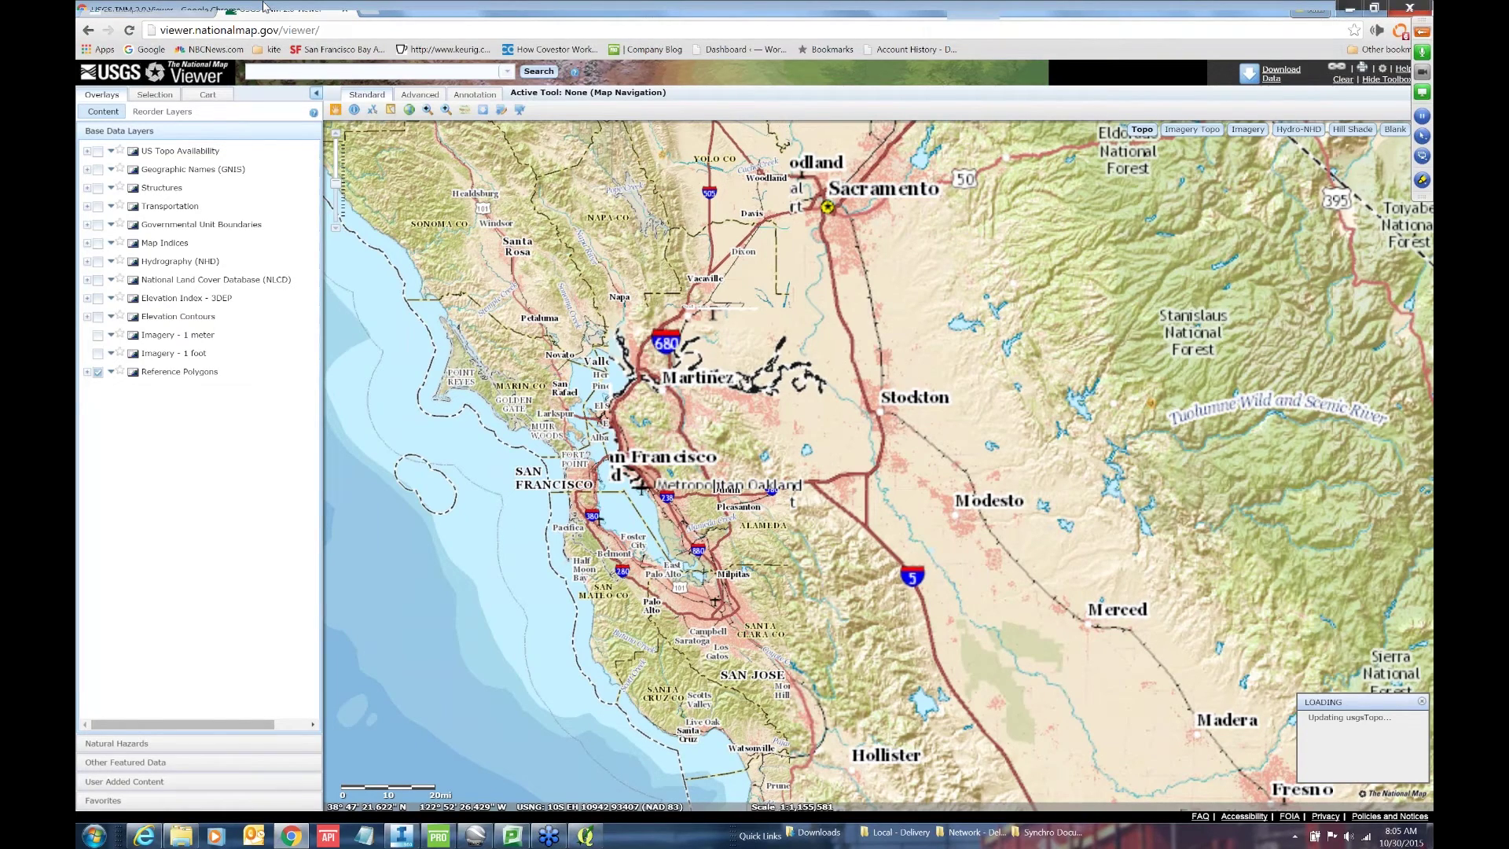
Step: Check EarthExplorer's digital elevation data sets, then switch back to InfraWorks and examine the model around the large warehouses beside the motorway
left_click(141, 9)
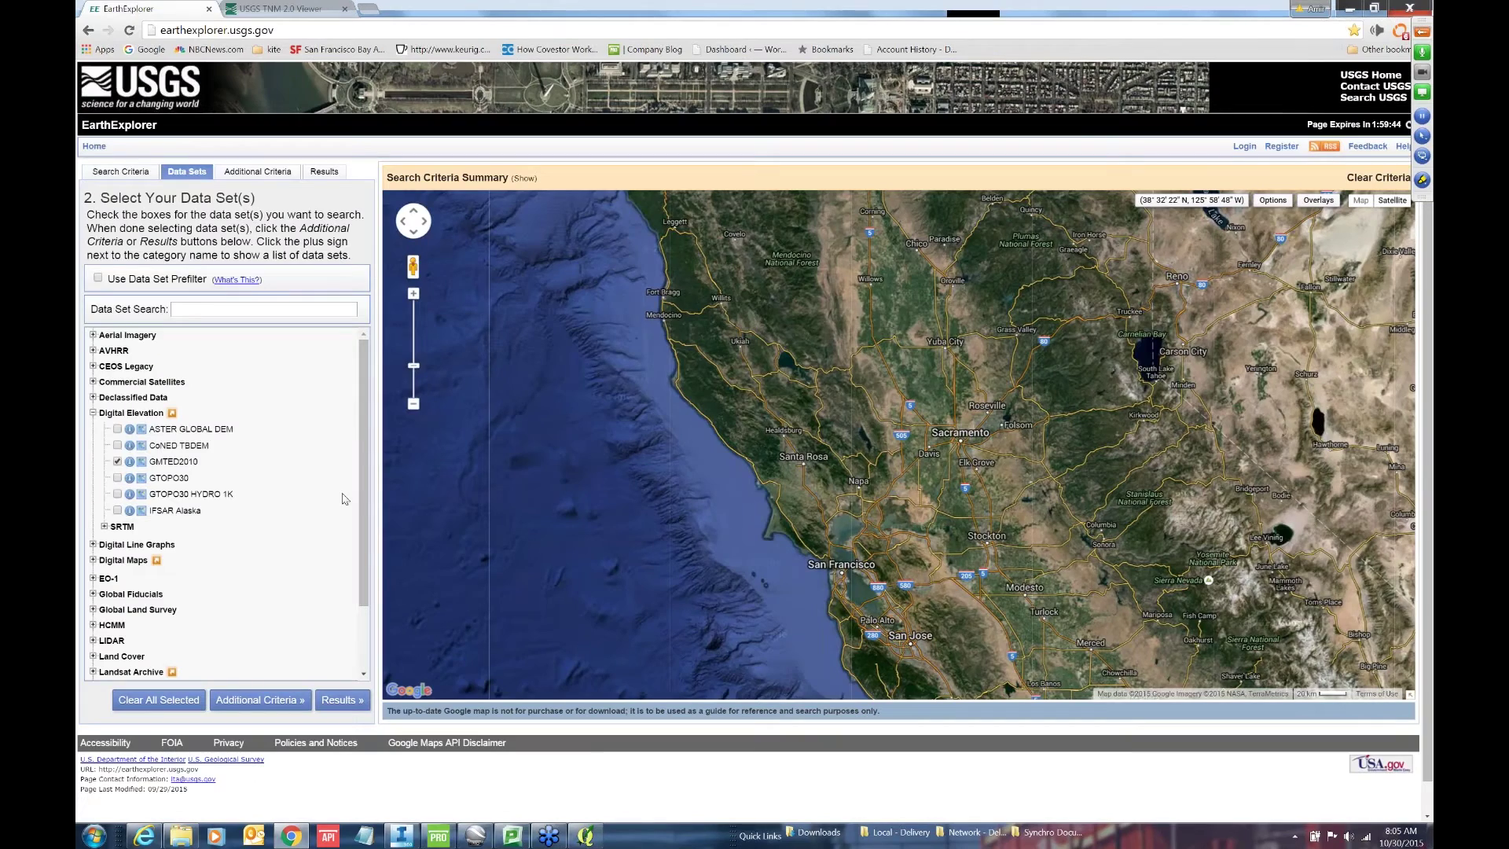
left_click(402, 837)
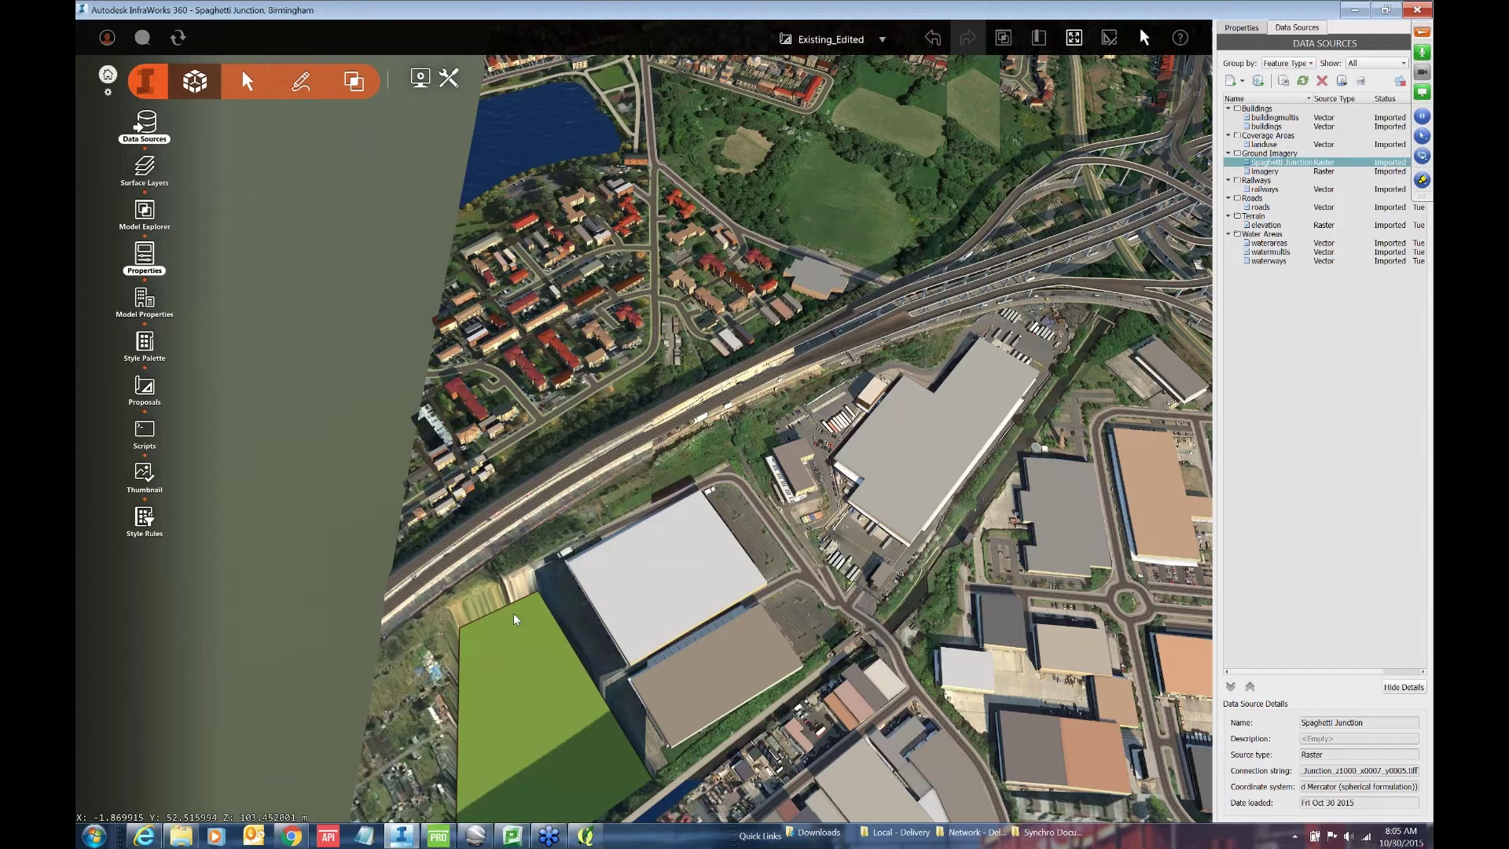
middle_click_drag(515, 619, 483, 657)
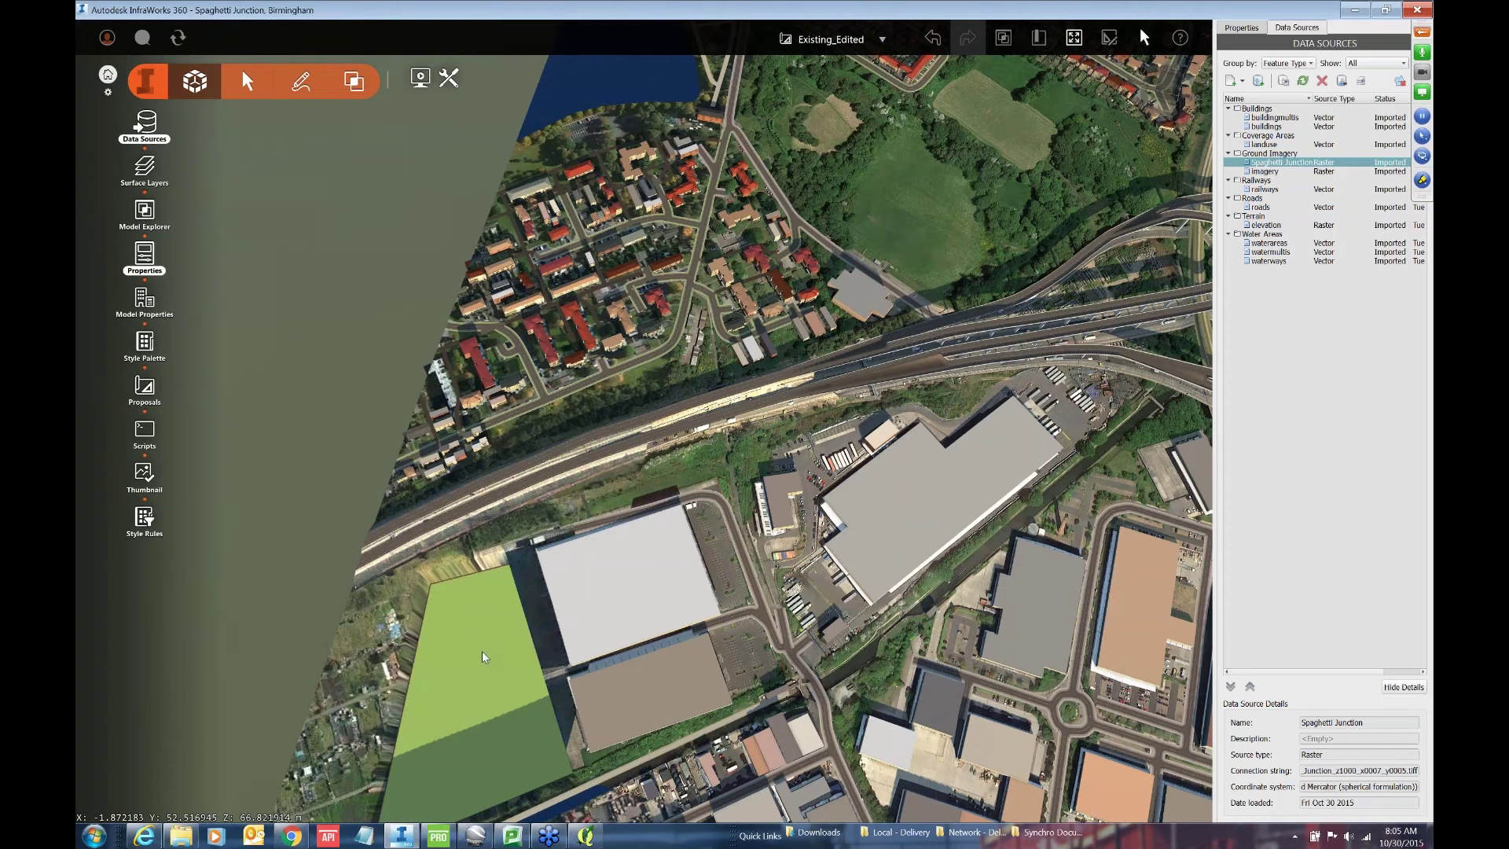
middle_click_drag(484, 657, 825, 608)
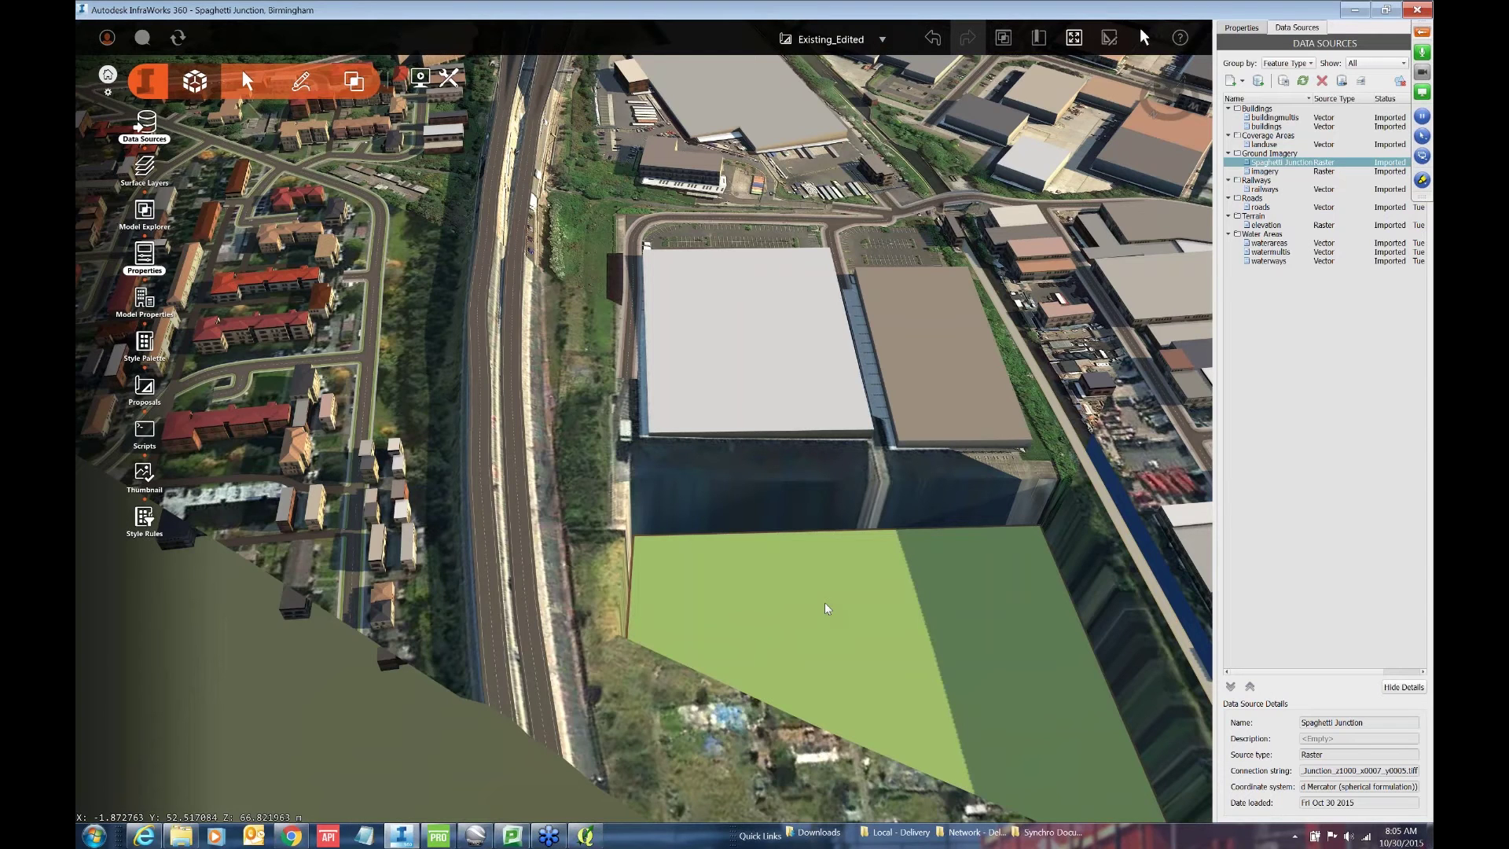
middle_click_drag(826, 608, 862, 595)
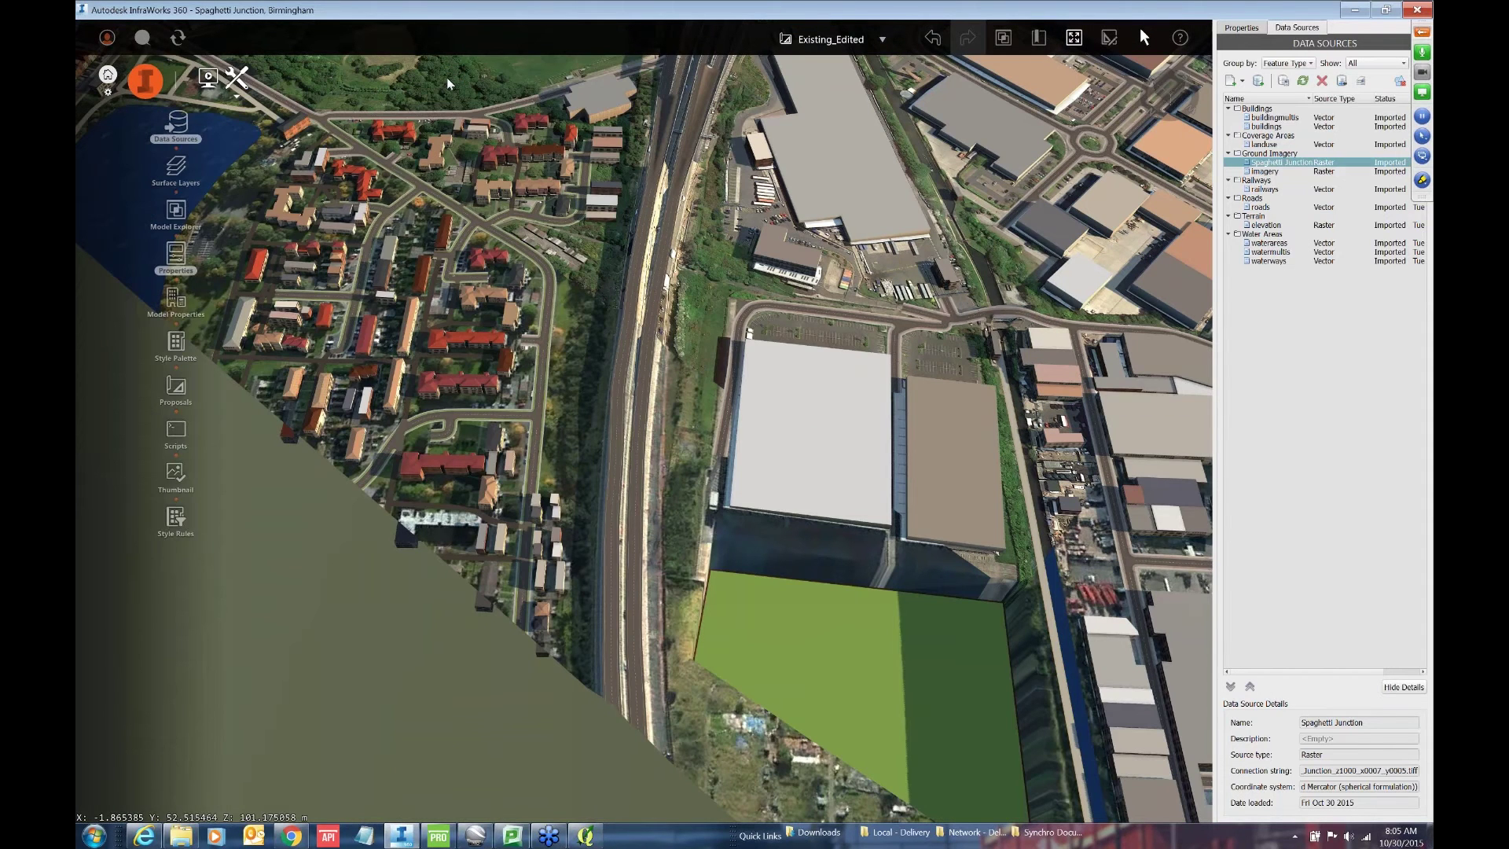
Step: Start a 3D model file export and define a bounding-box extent around the Spaghetti Junction interchange
mouse_move(266, 157)
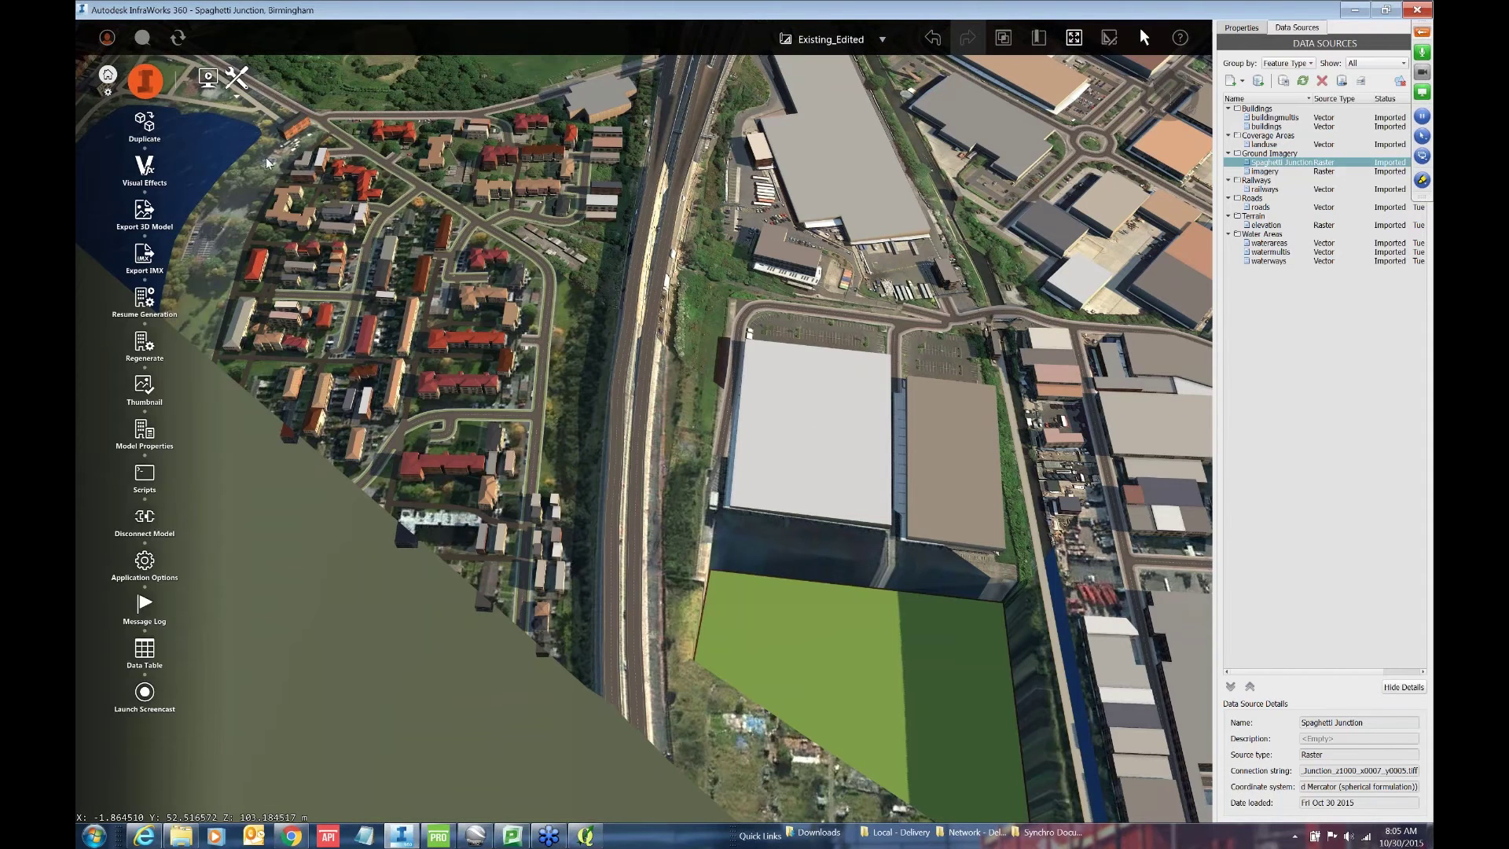
left_click(149, 219)
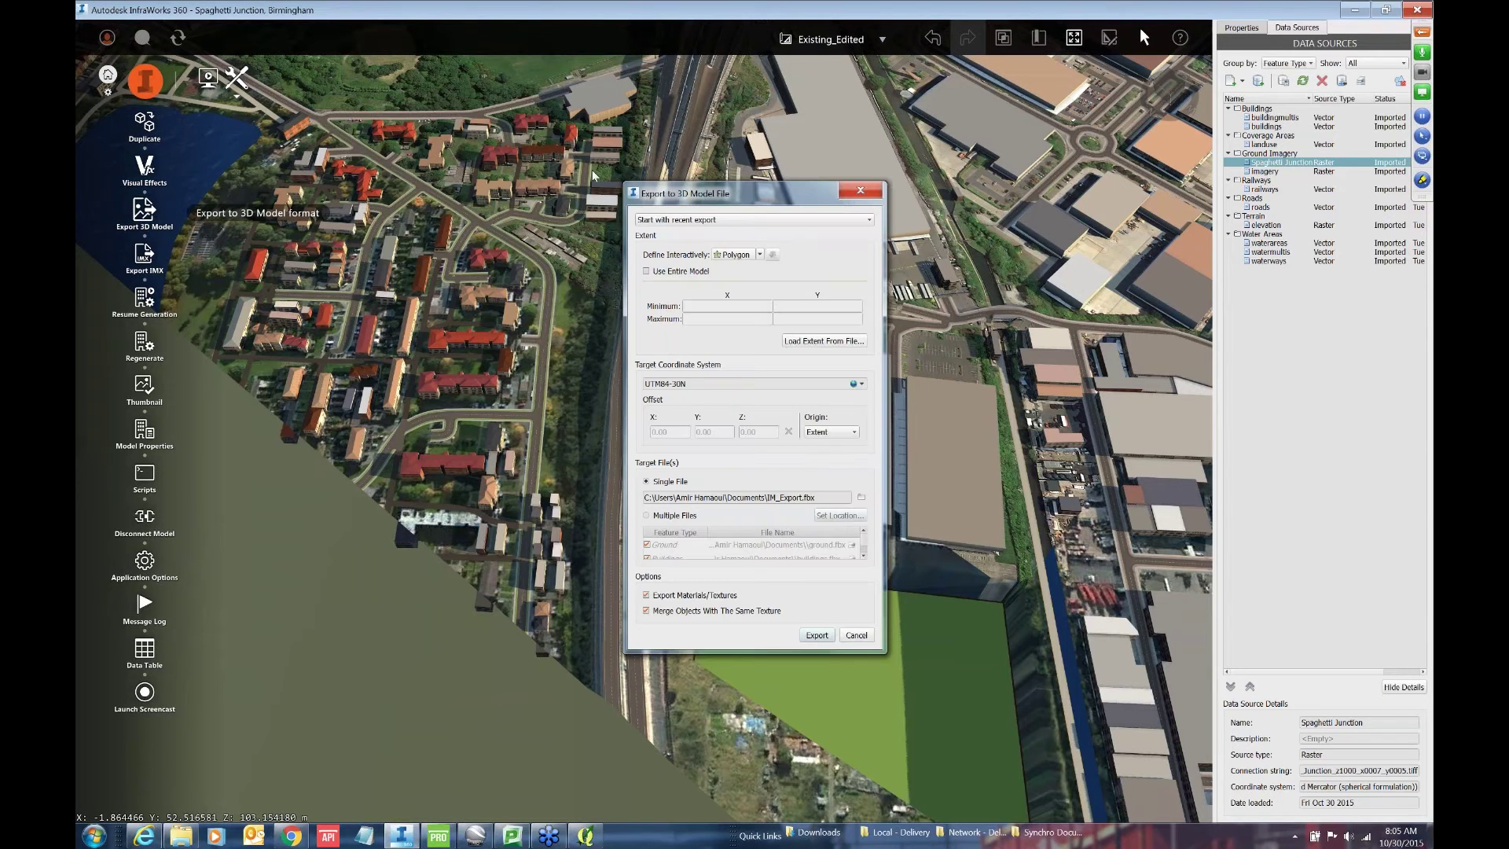
left_click_drag(684, 198, 483, 134)
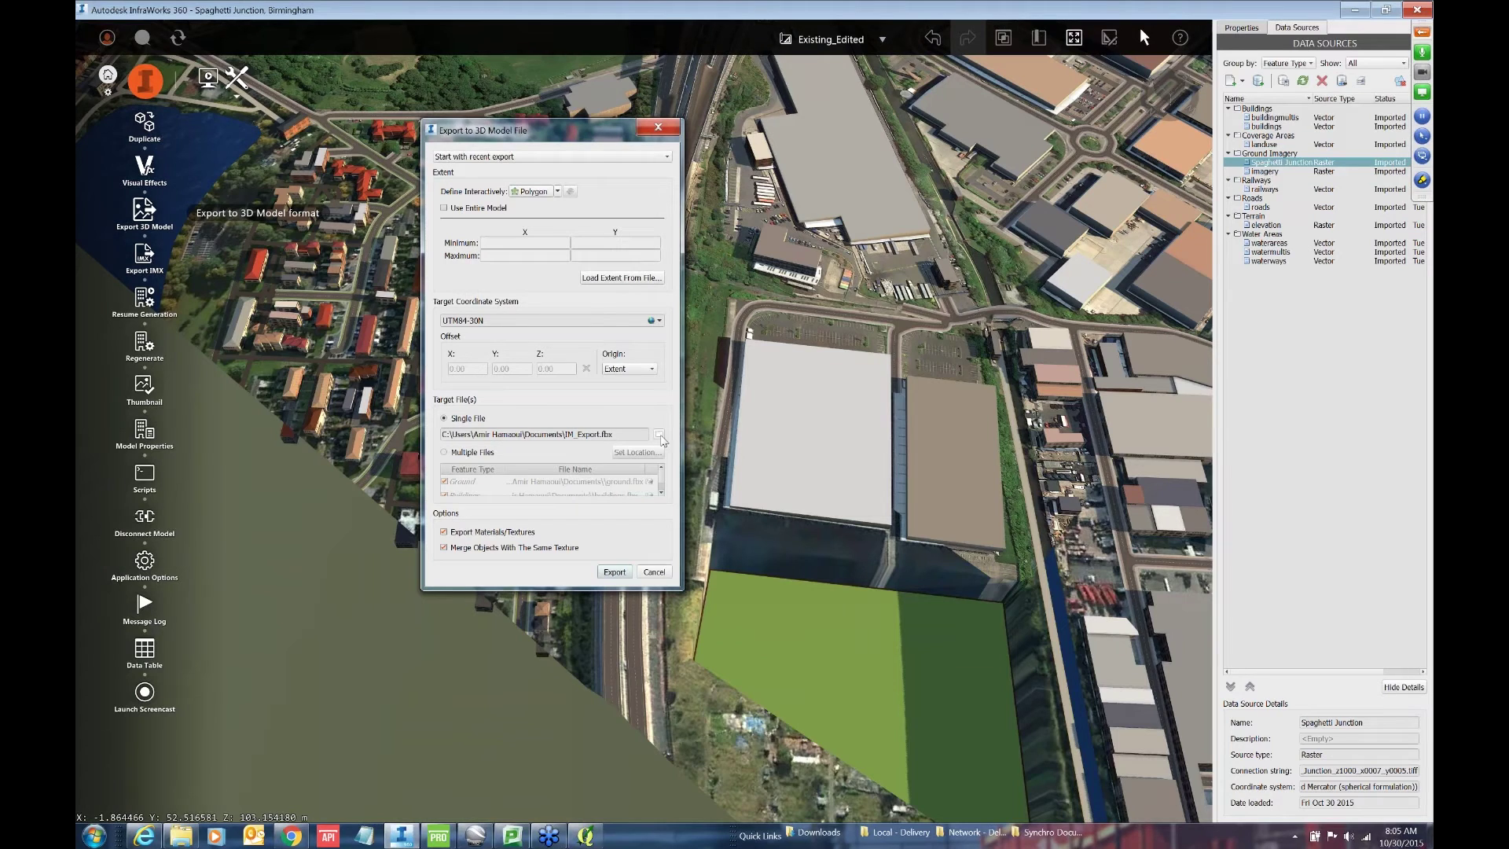
left_click(559, 191)
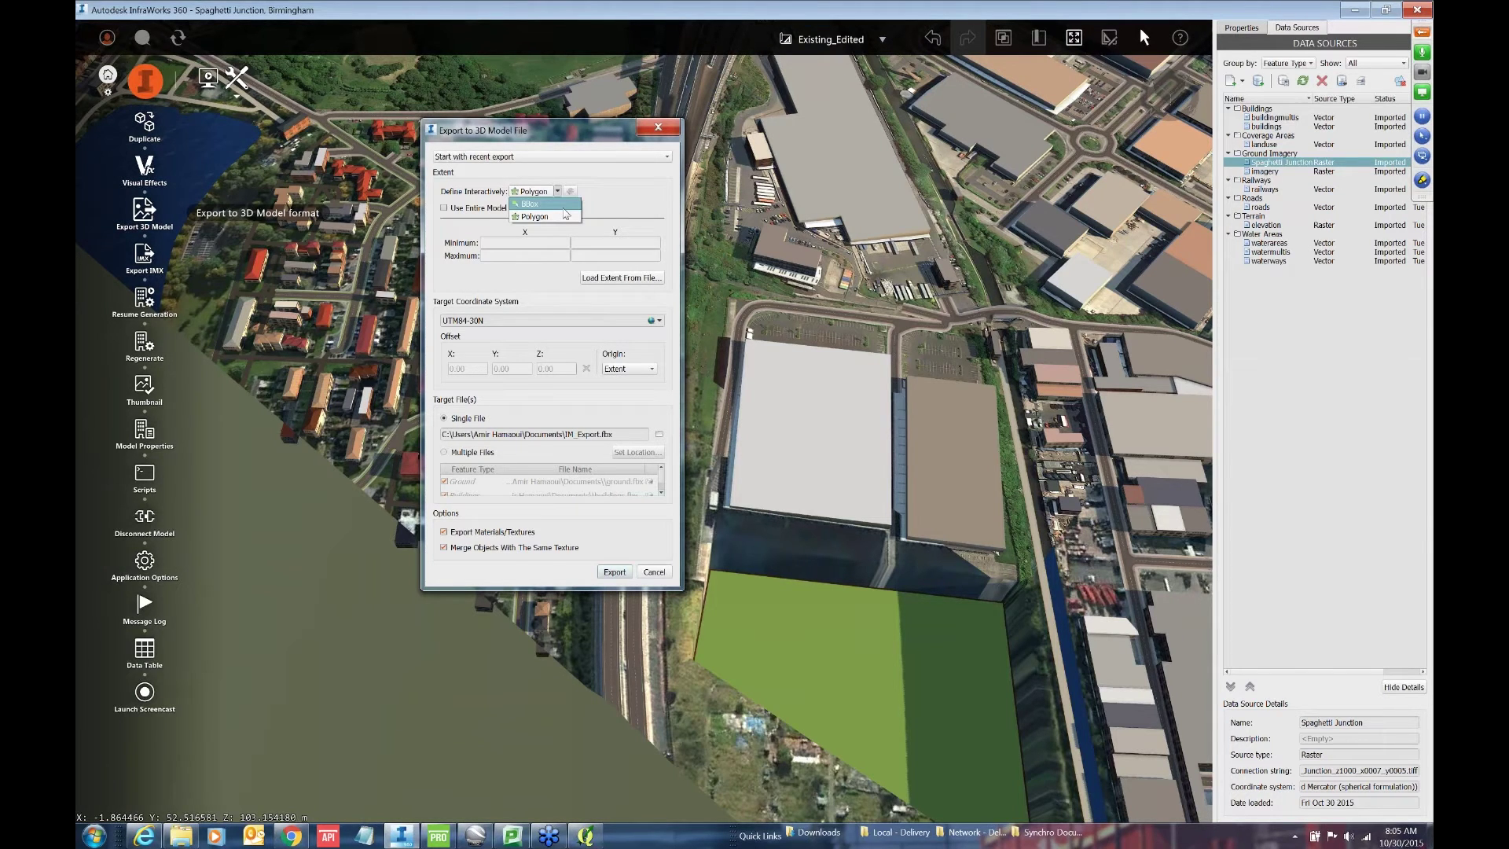
left_click(564, 215)
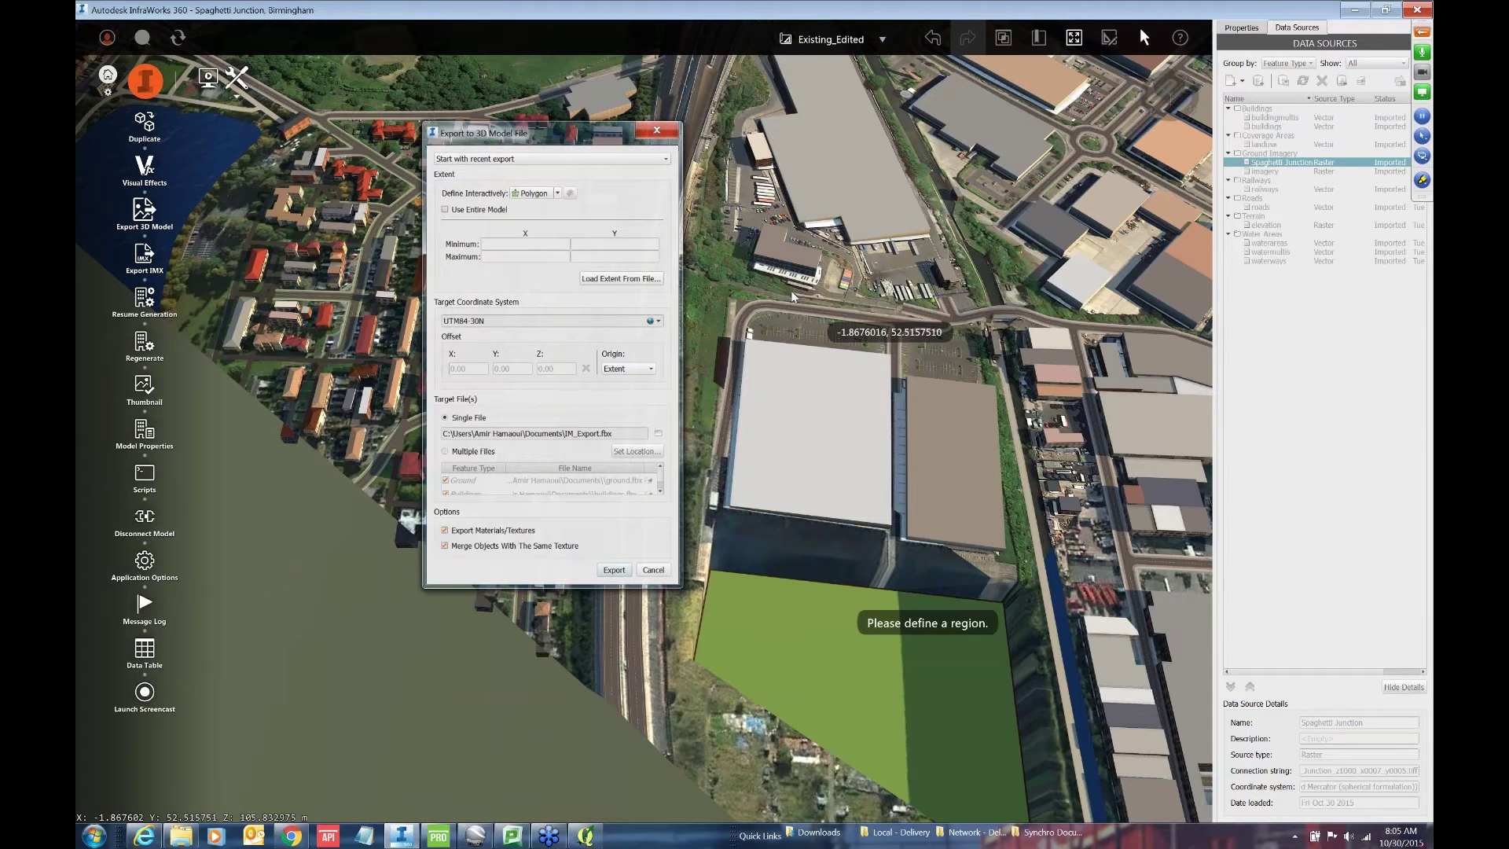
scroll(792, 296, "down", 5)
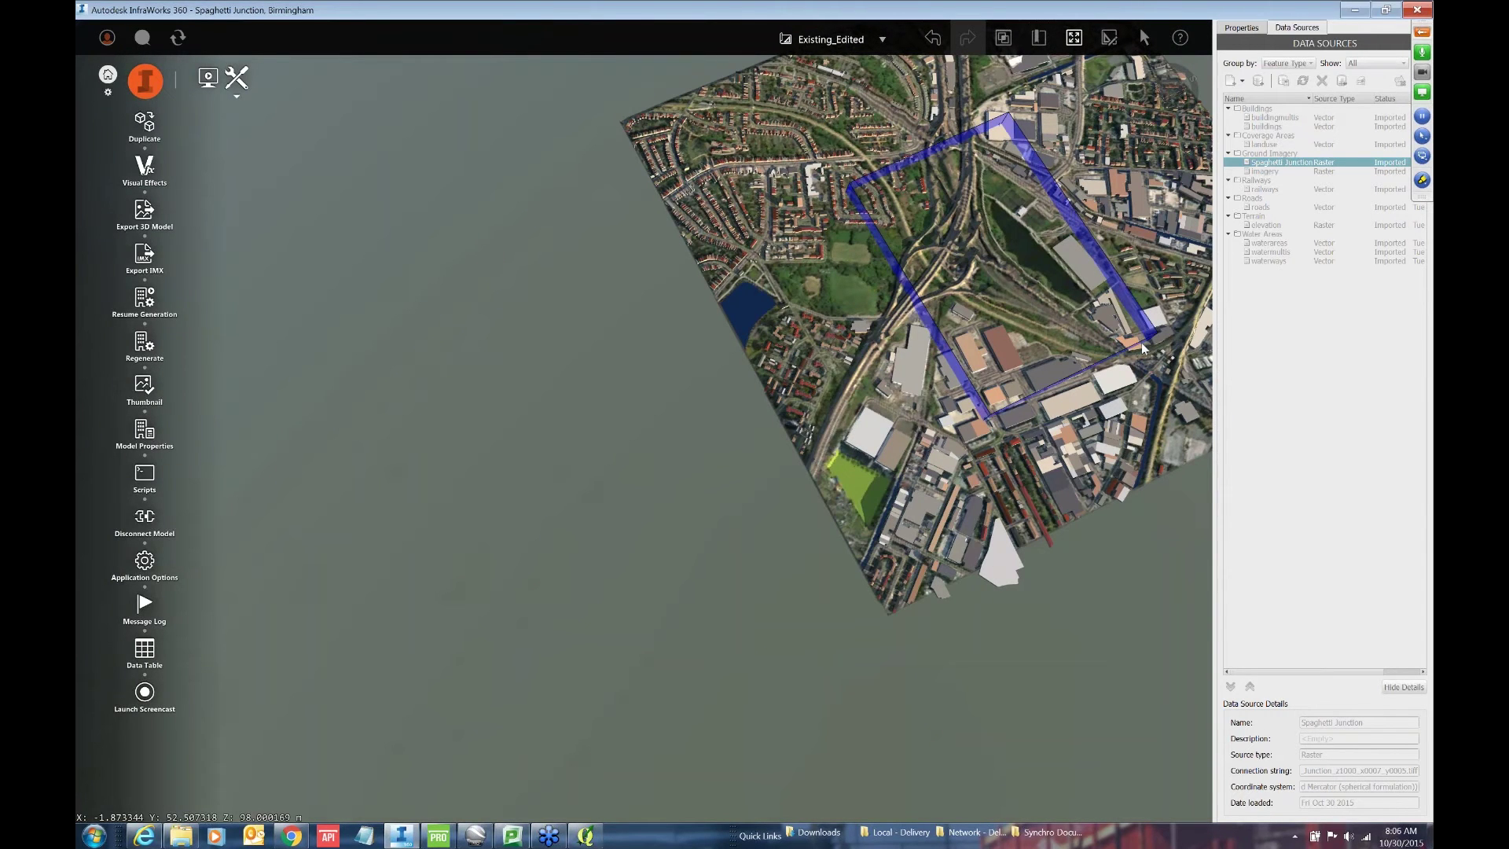
double_click(1144, 348)
Step: Set the single export target to an FBX file named demo2 in the InfraWorks Webinar folder on the desktop
left_click(659, 435)
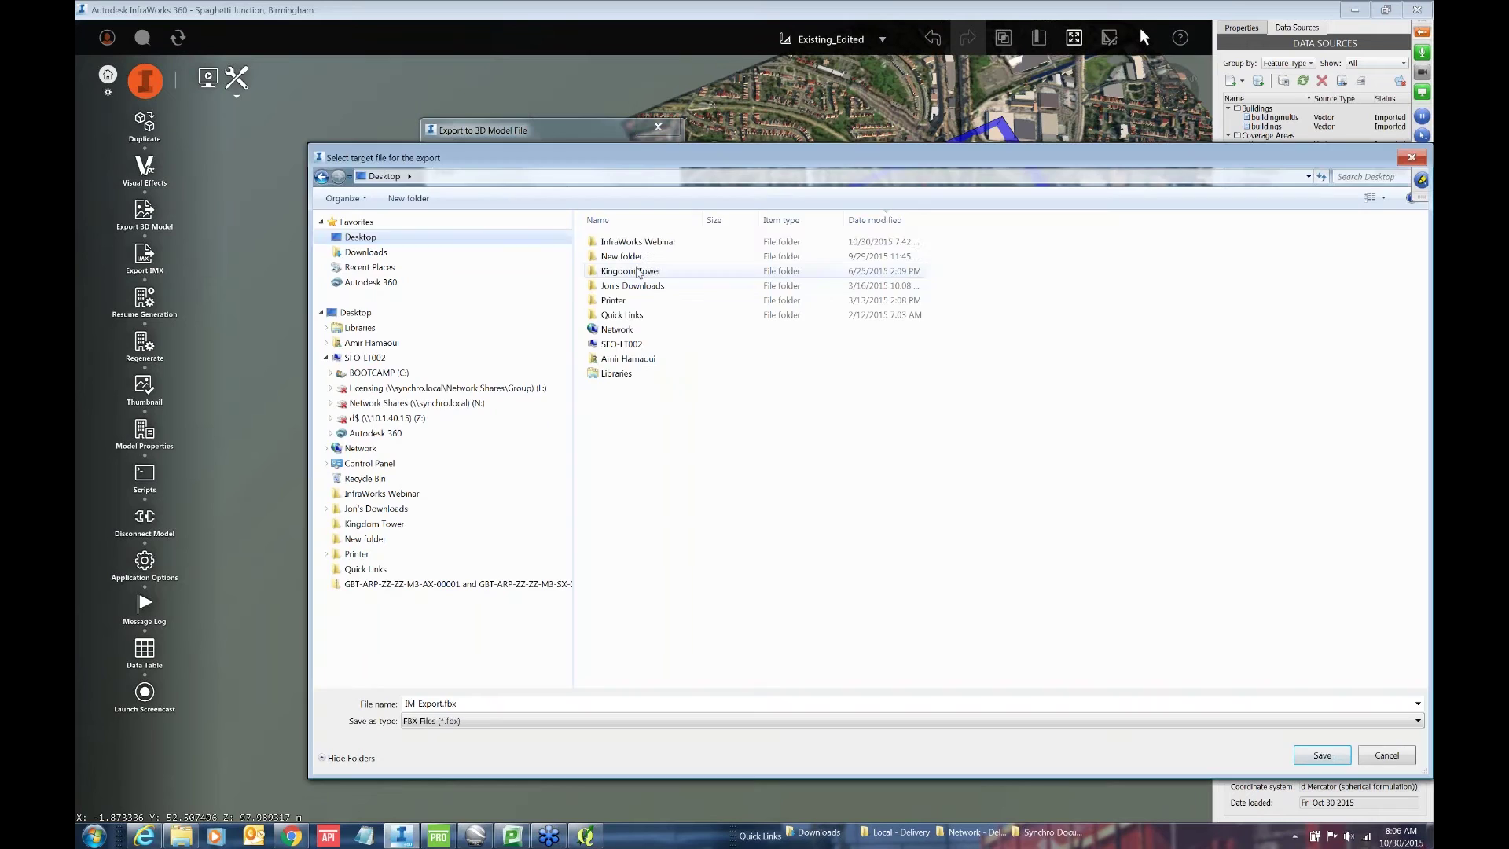
double_click(629, 238)
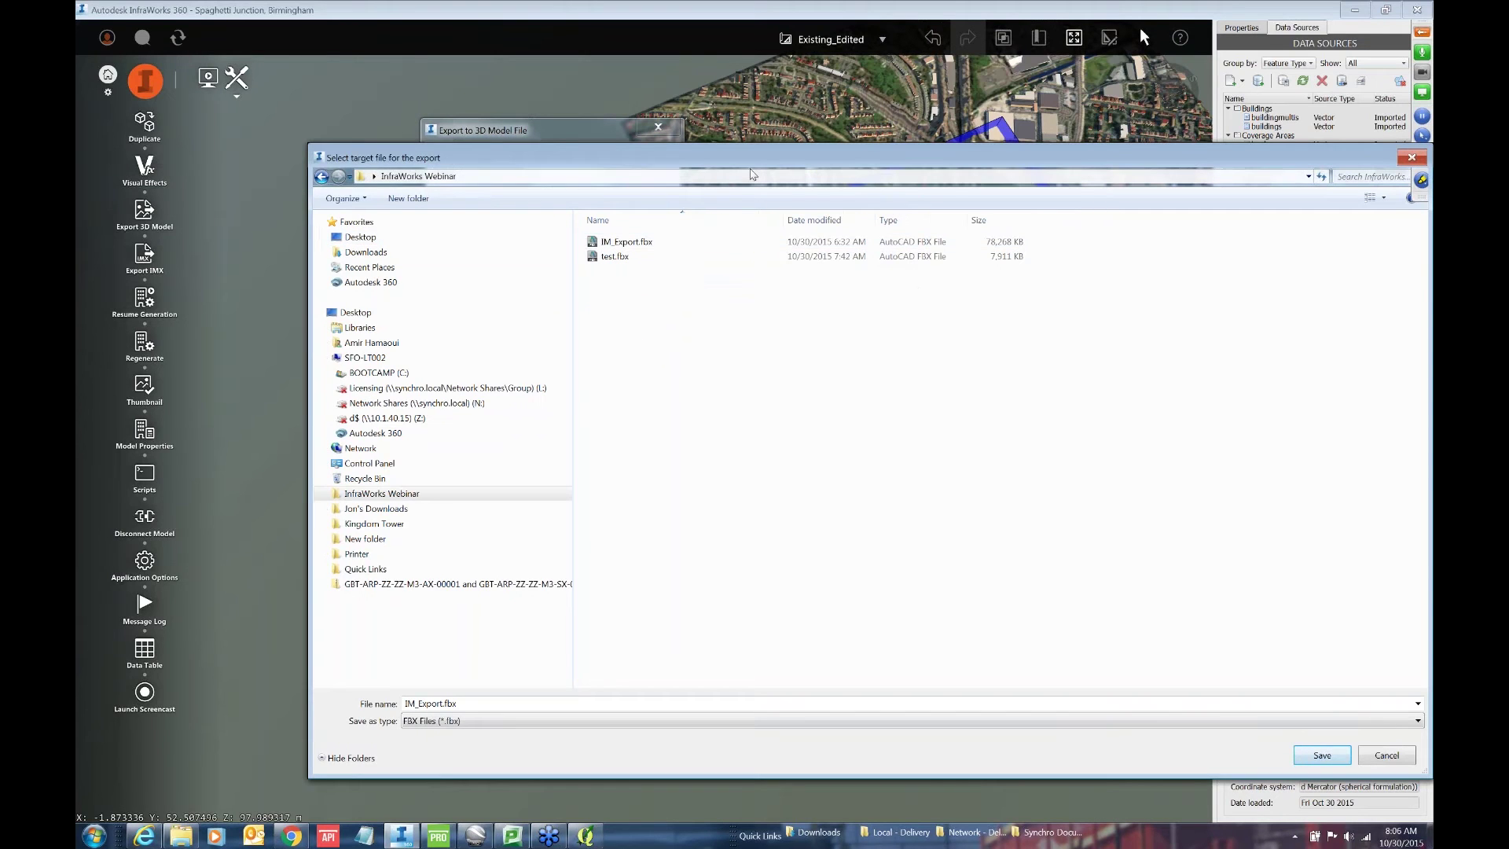
left_click_drag(752, 174, 741, 170)
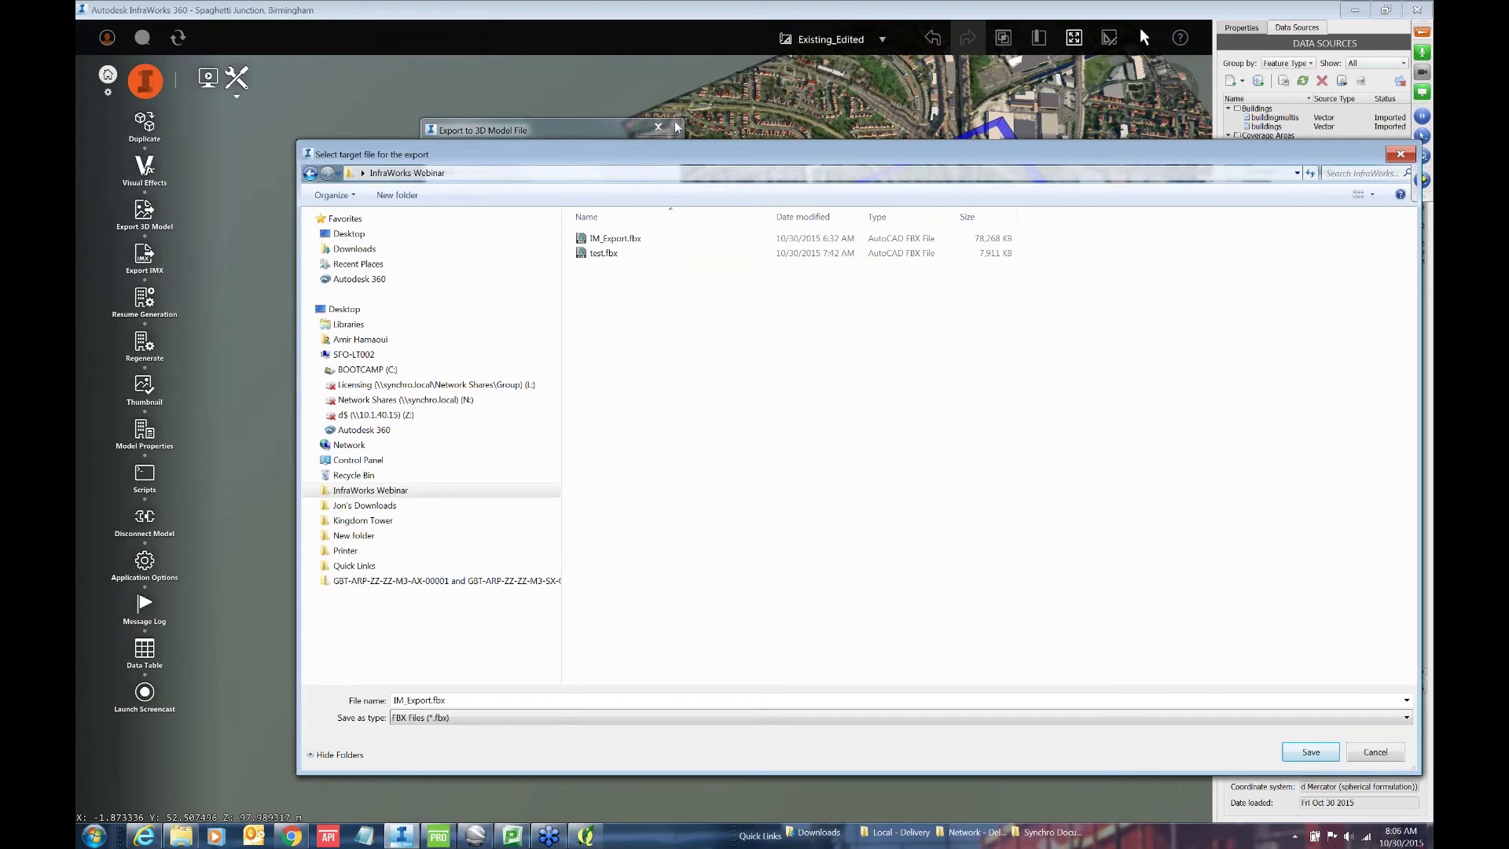
left_click_drag(676, 154, 589, 76)
left_click(665, 640)
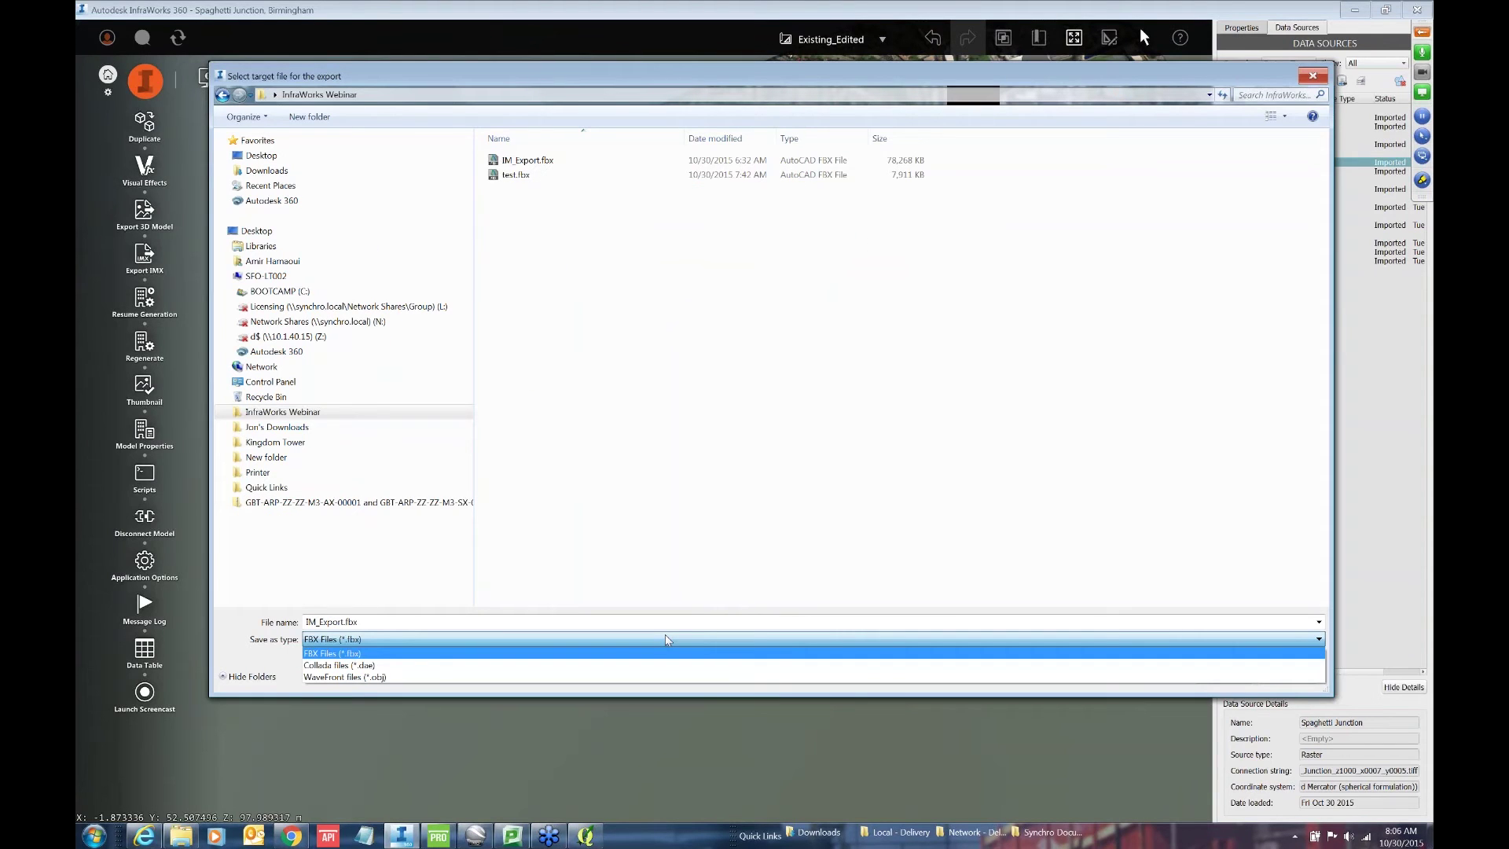
left_click(374, 641)
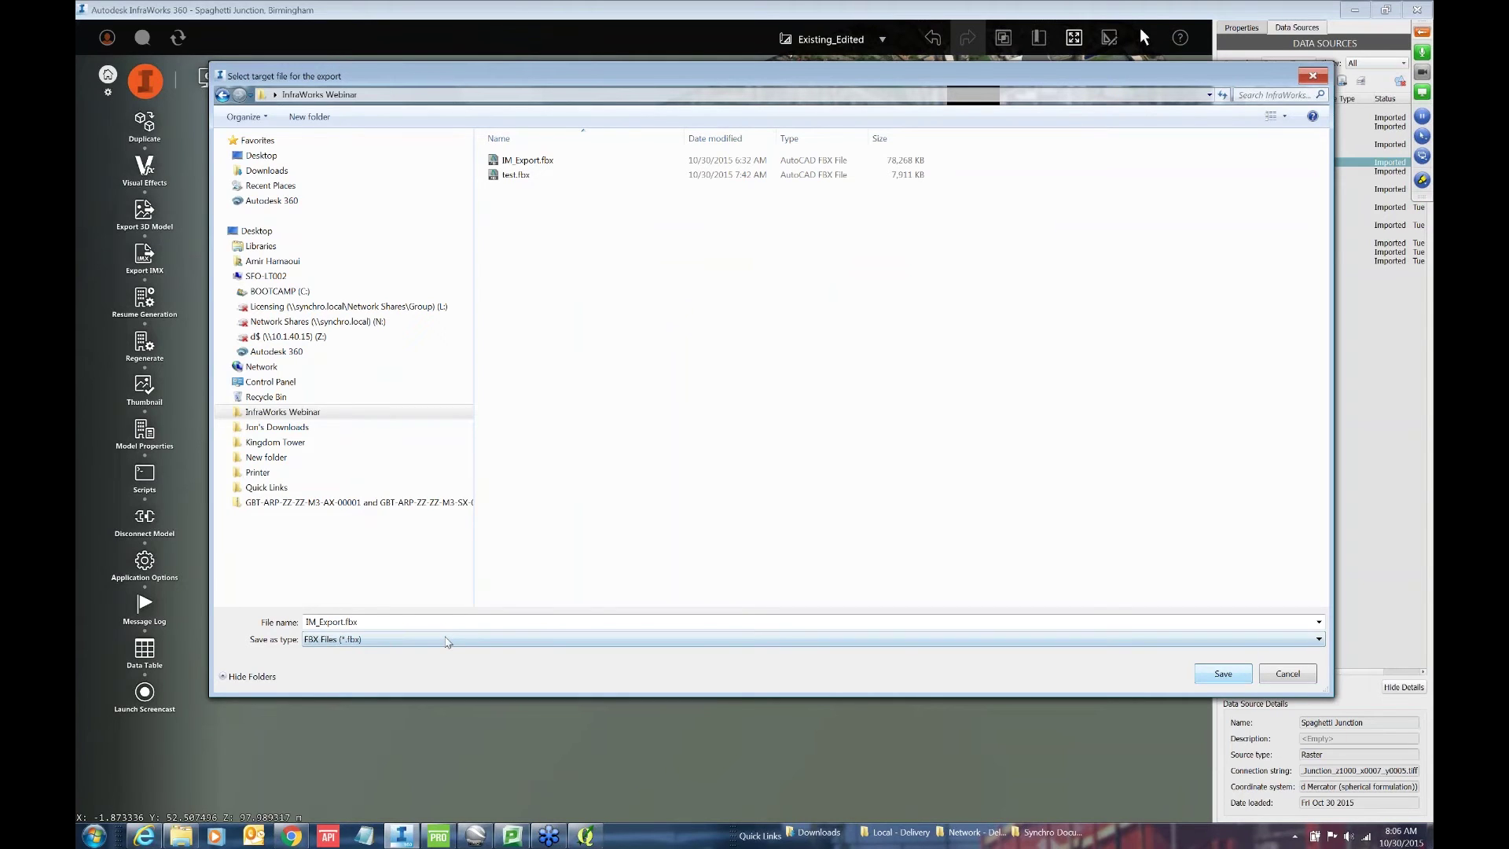
type("demo2")
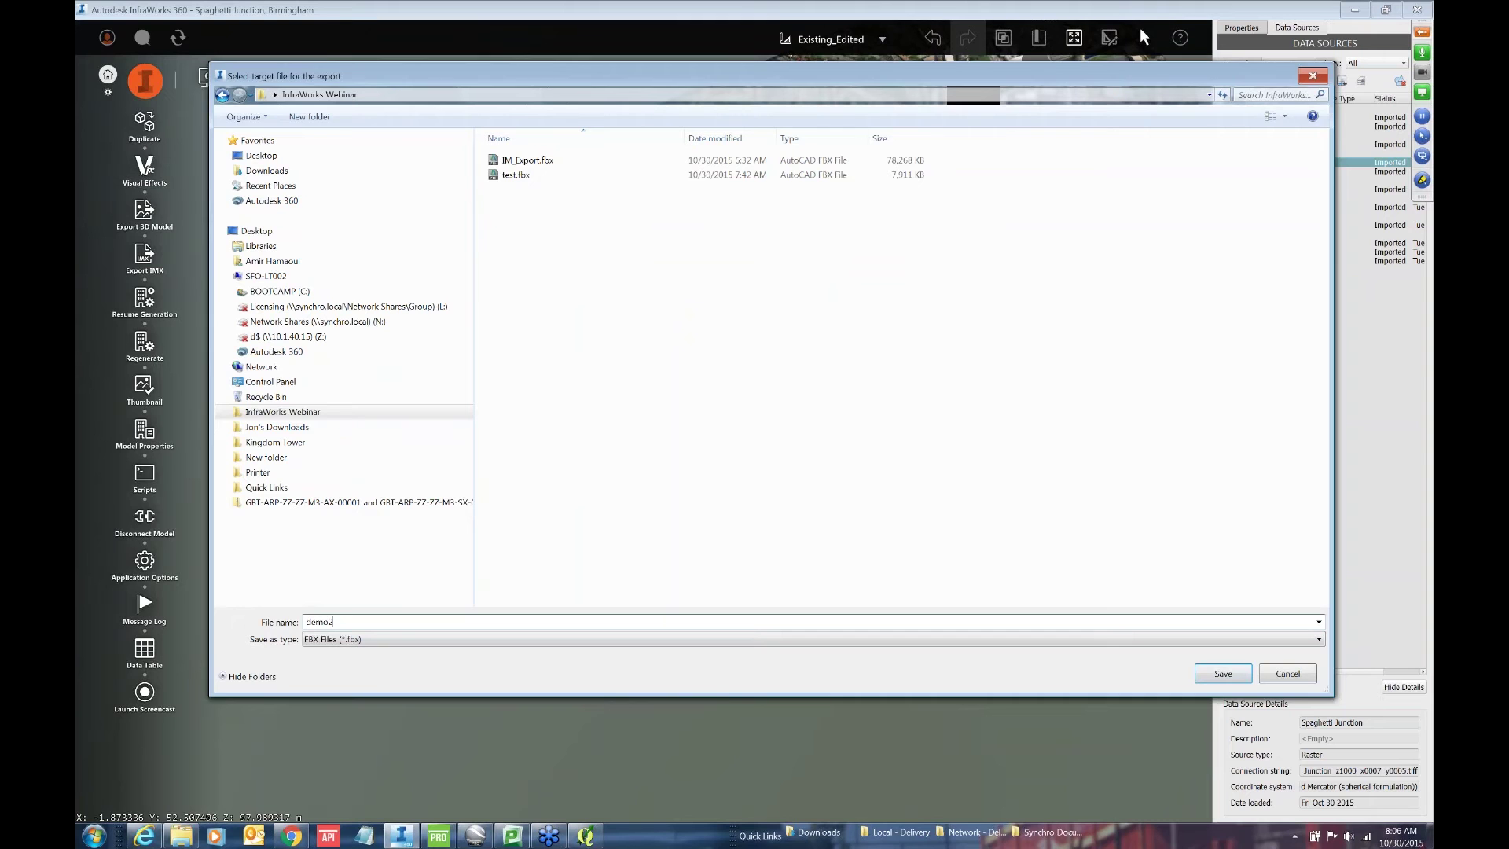
key("Return")
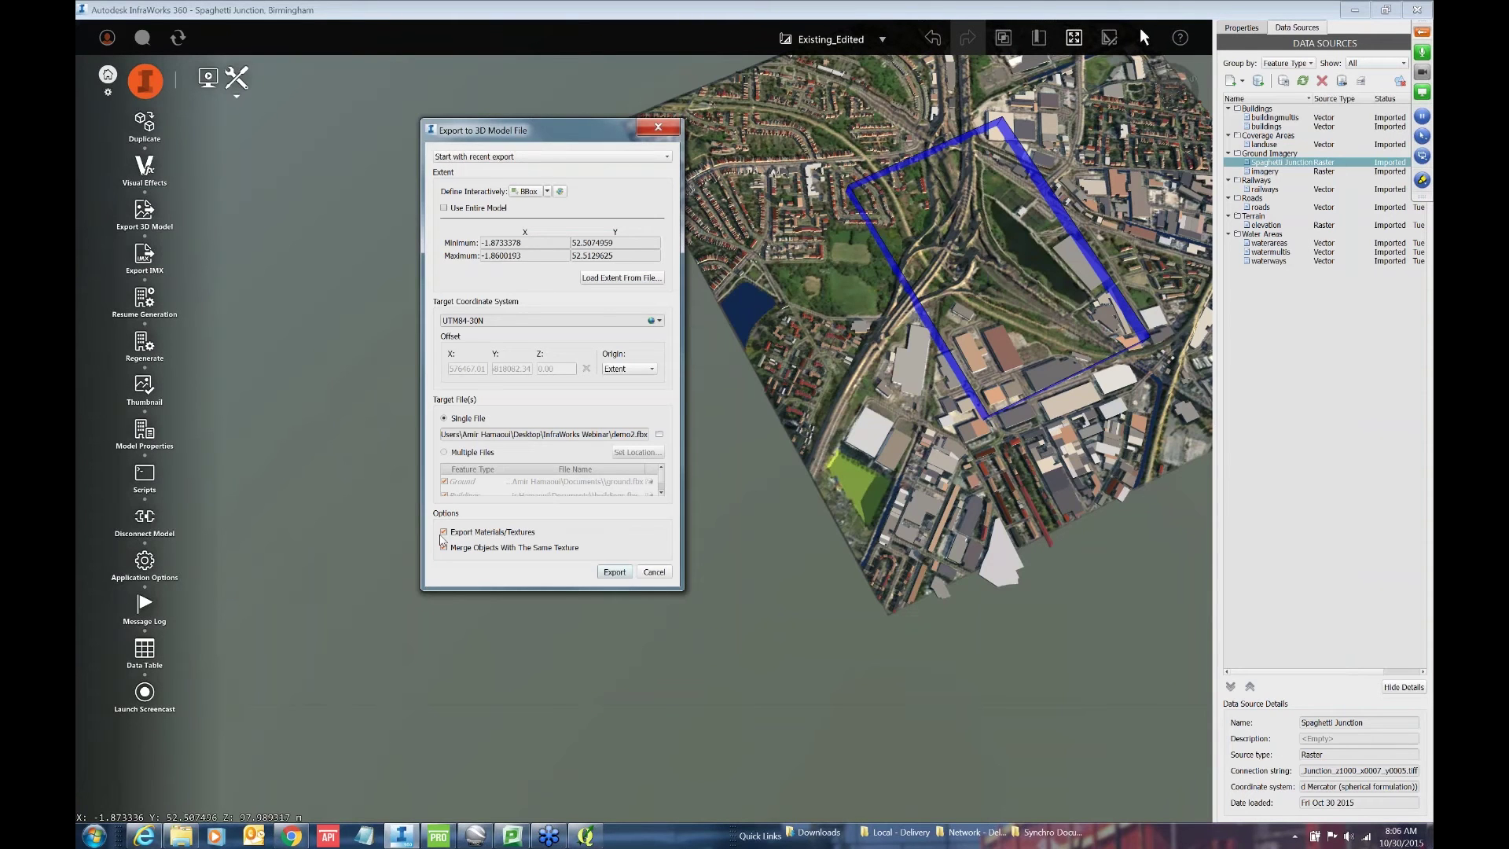
Step: Turn off merging of objects with the same texture and run the 3D model export
left_click(444, 548)
left_click(611, 572)
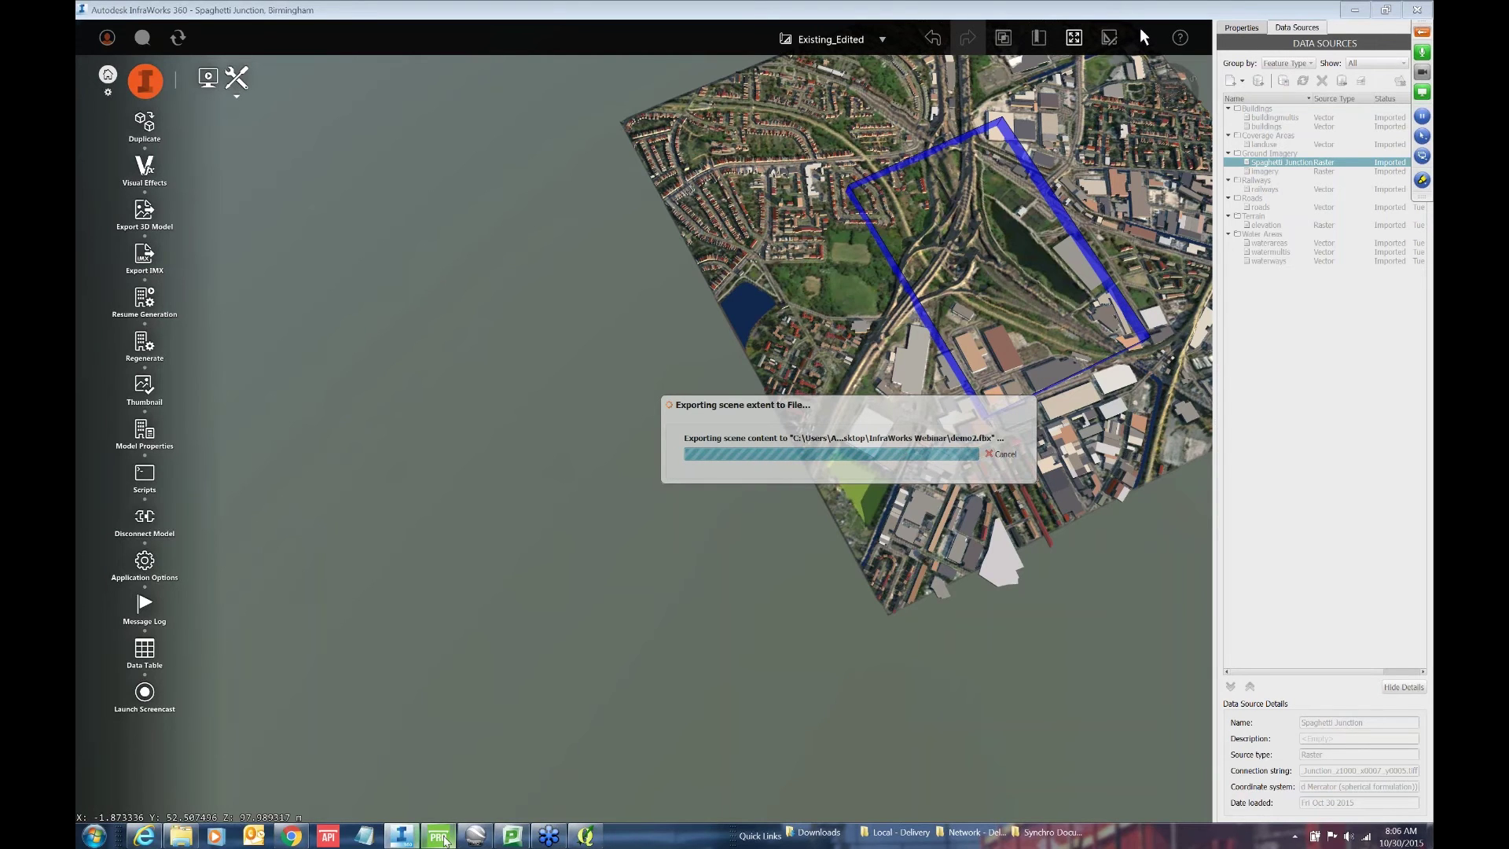
Step: Switch to Synchro PRO, start a 3D import and add IM_Export.fbx from the InfraWorks Webinar folder
mouse_move(445, 841)
left_click(445, 840)
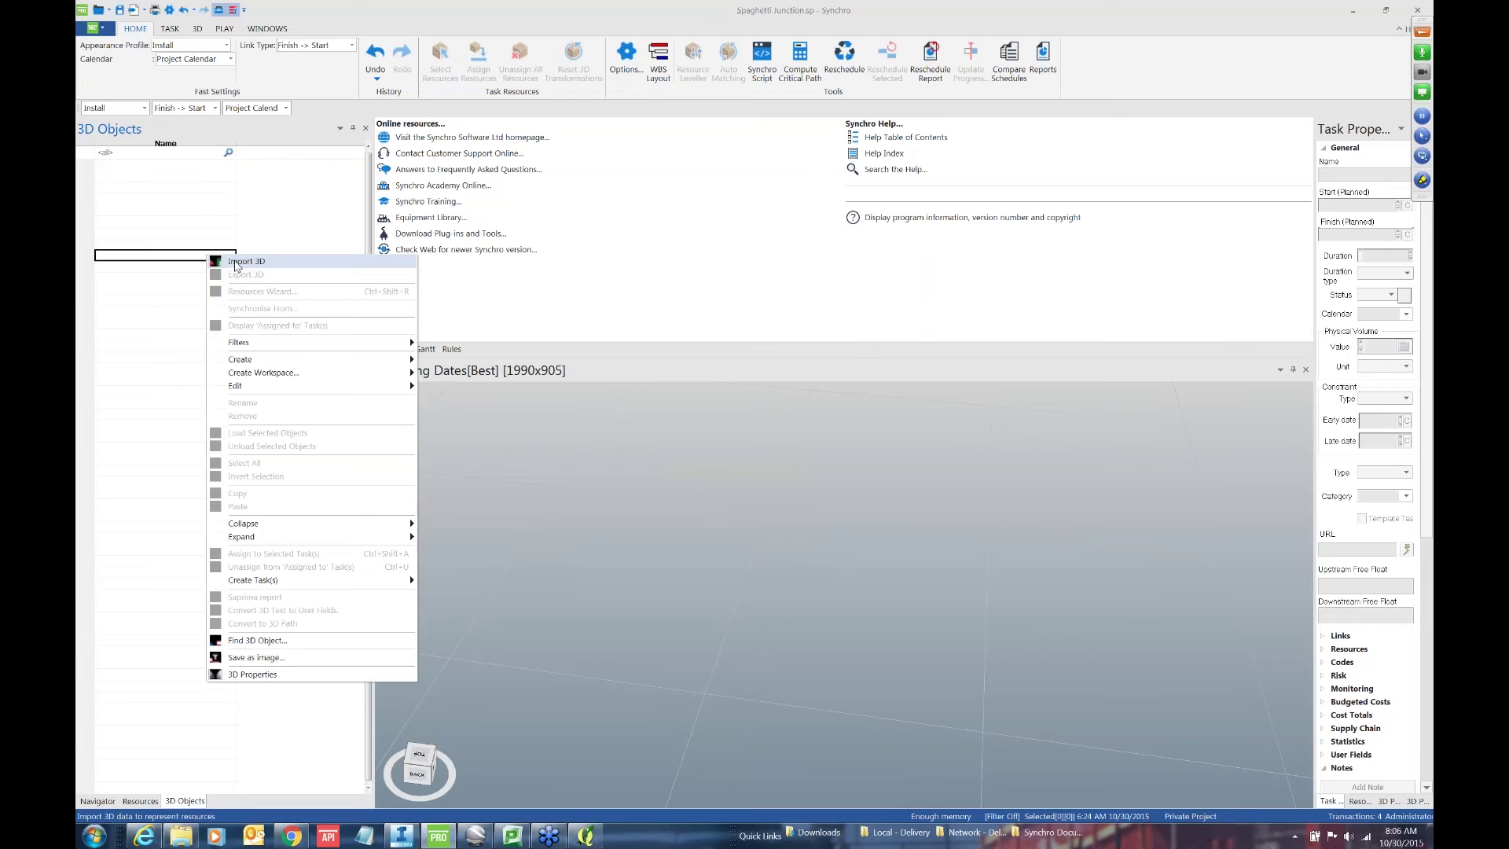
left_click(260, 266)
left_click(666, 496)
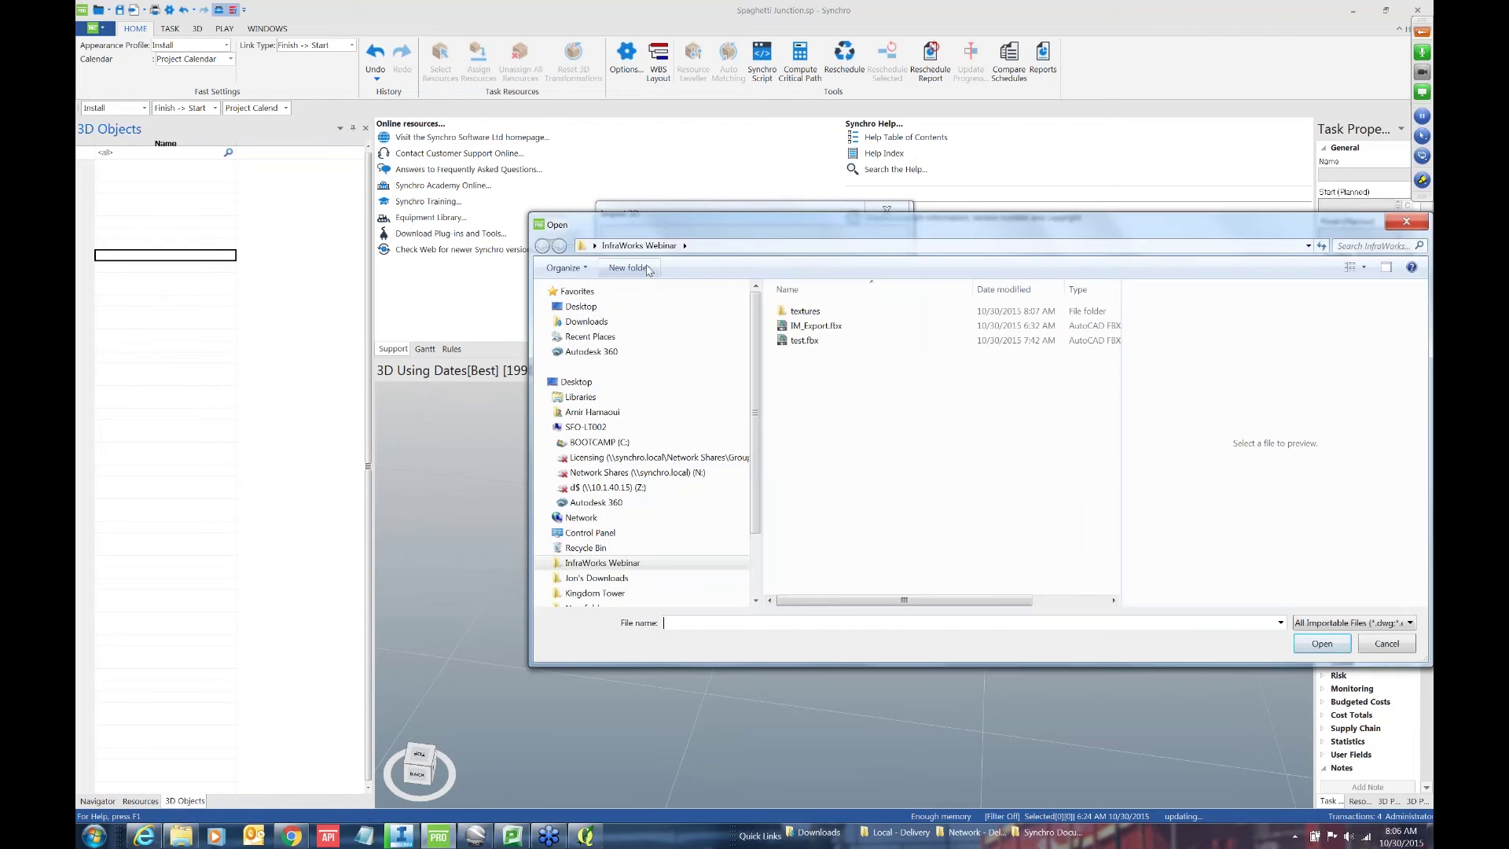
double_click(824, 327)
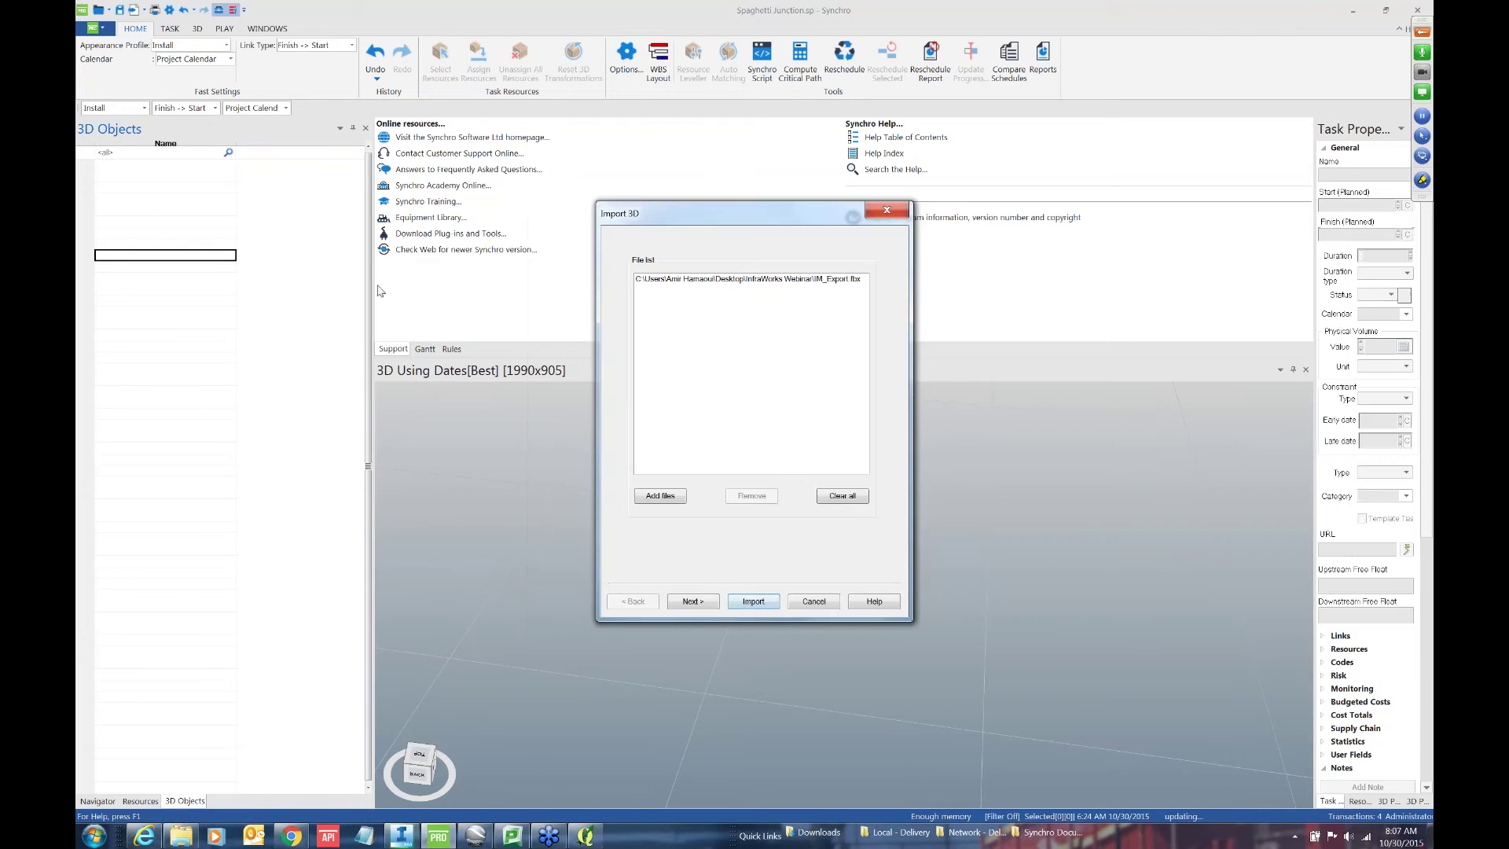
Step: Import the listed FBX file with the default 3D import options and no resource assignment
left_click(700, 604)
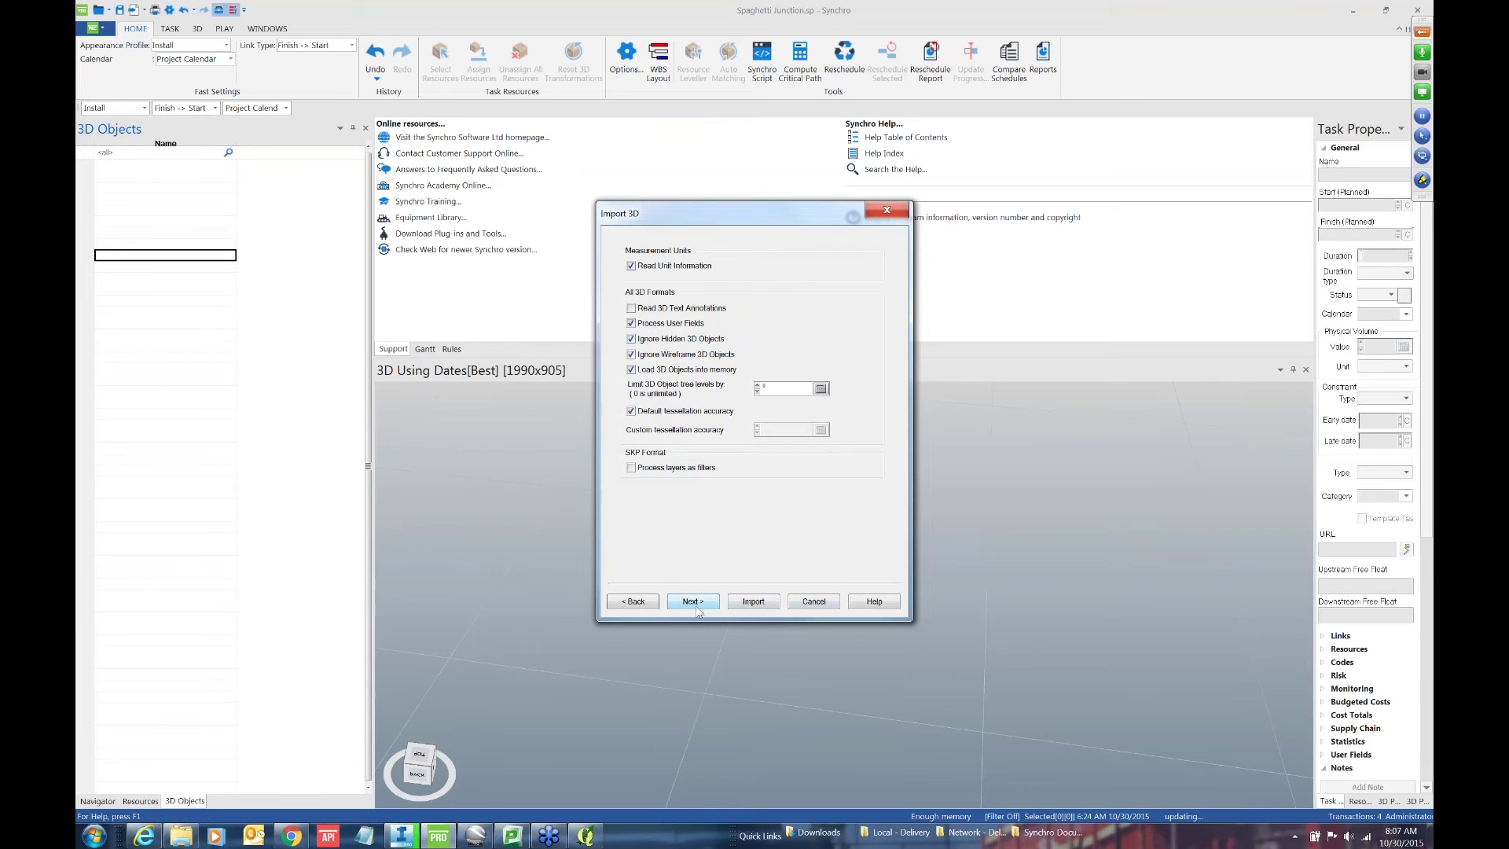
left_click(694, 601)
left_click(756, 603)
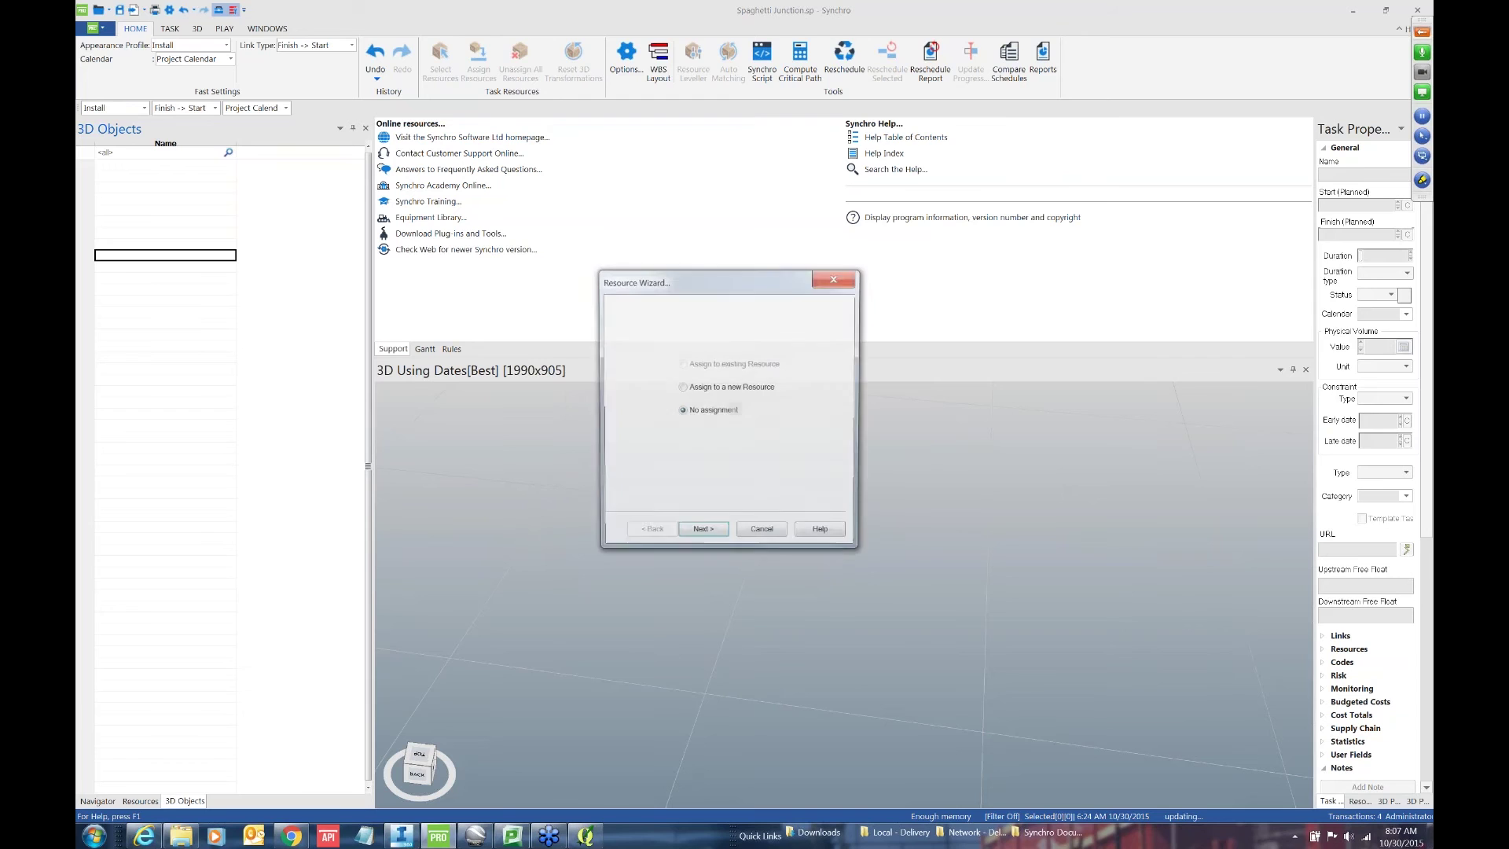
left_click(703, 539)
left_click(717, 536)
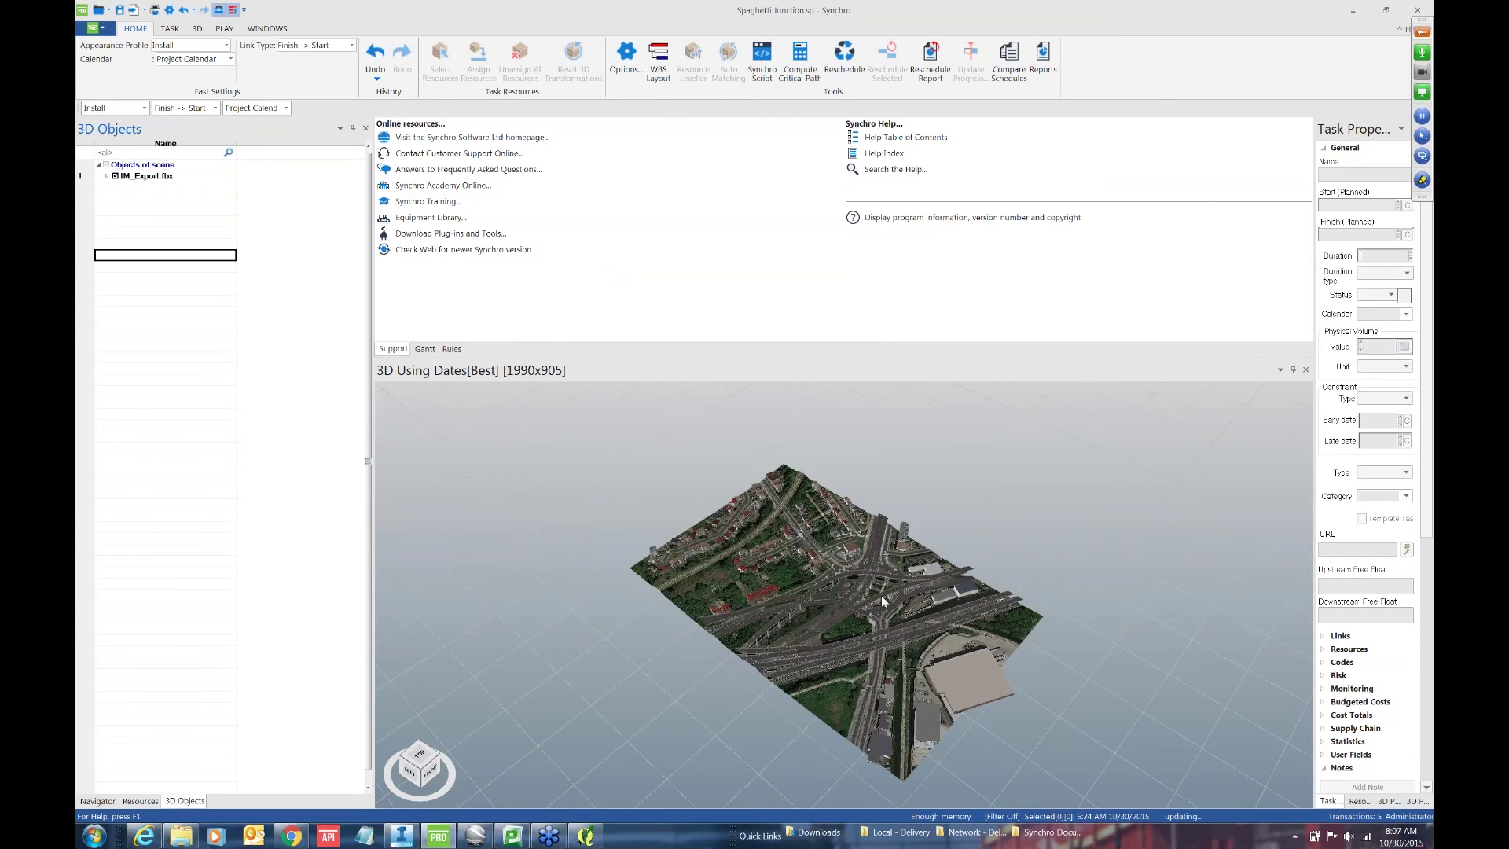
Step: Examine the imported Spaghetti Junction model up close and from several angles, including the elevated roads and their supports
scroll(880, 596, "up", 1)
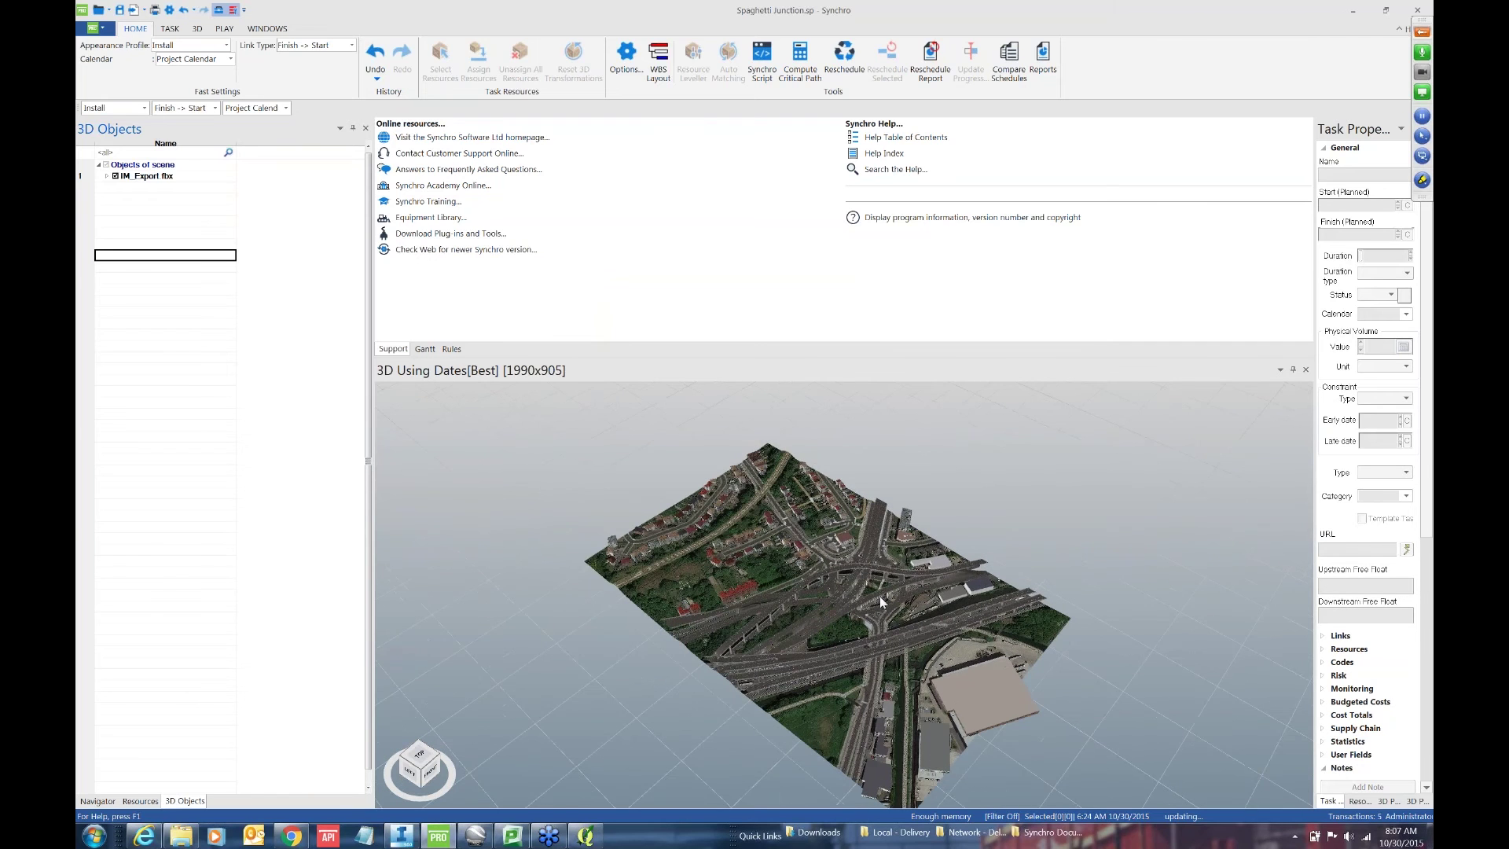
scroll(880, 595, "up", 5)
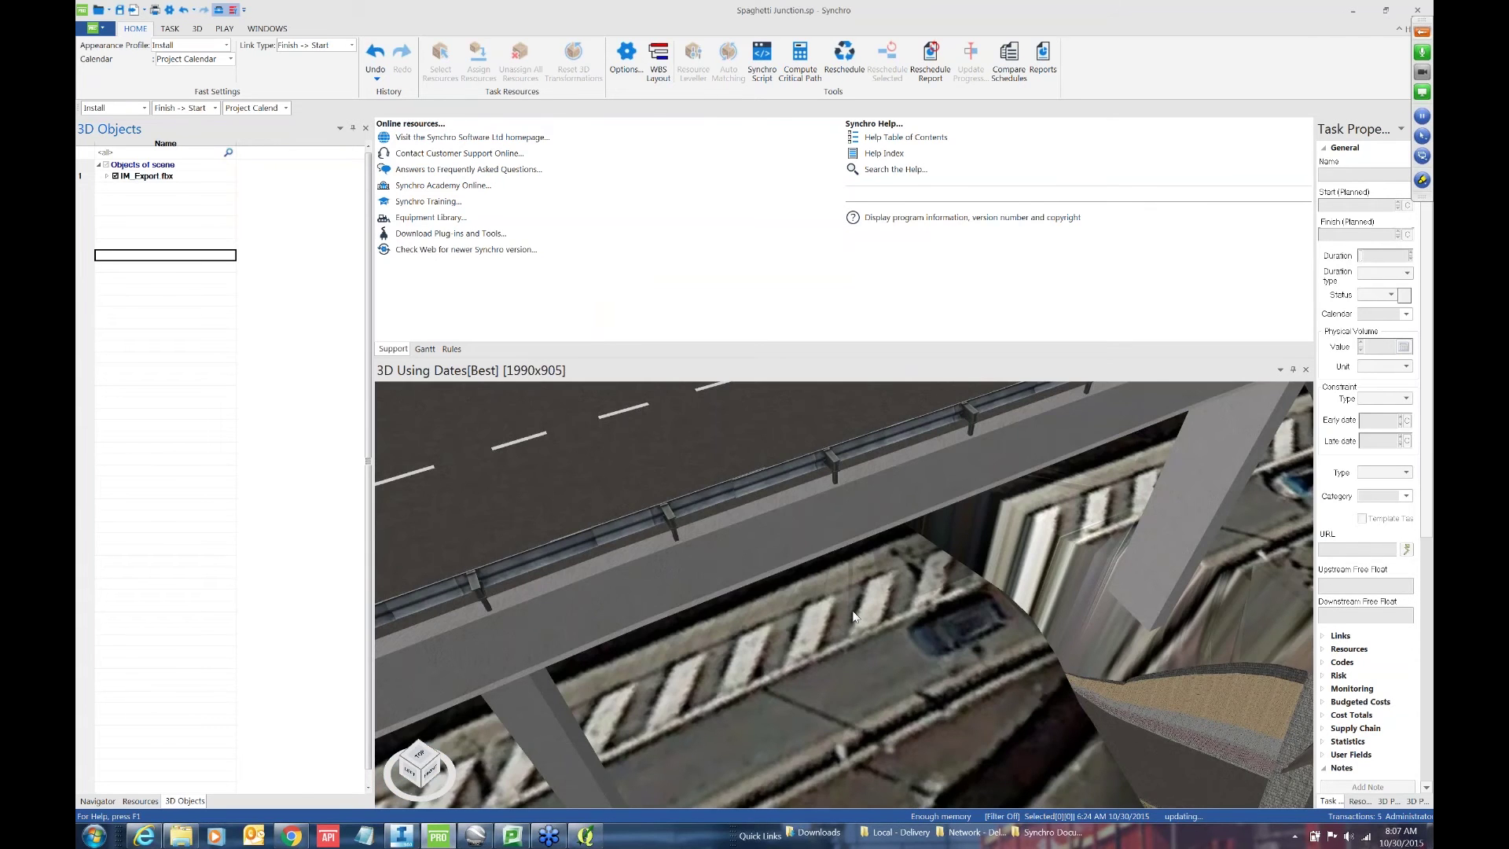
scroll(856, 616, "down", 2)
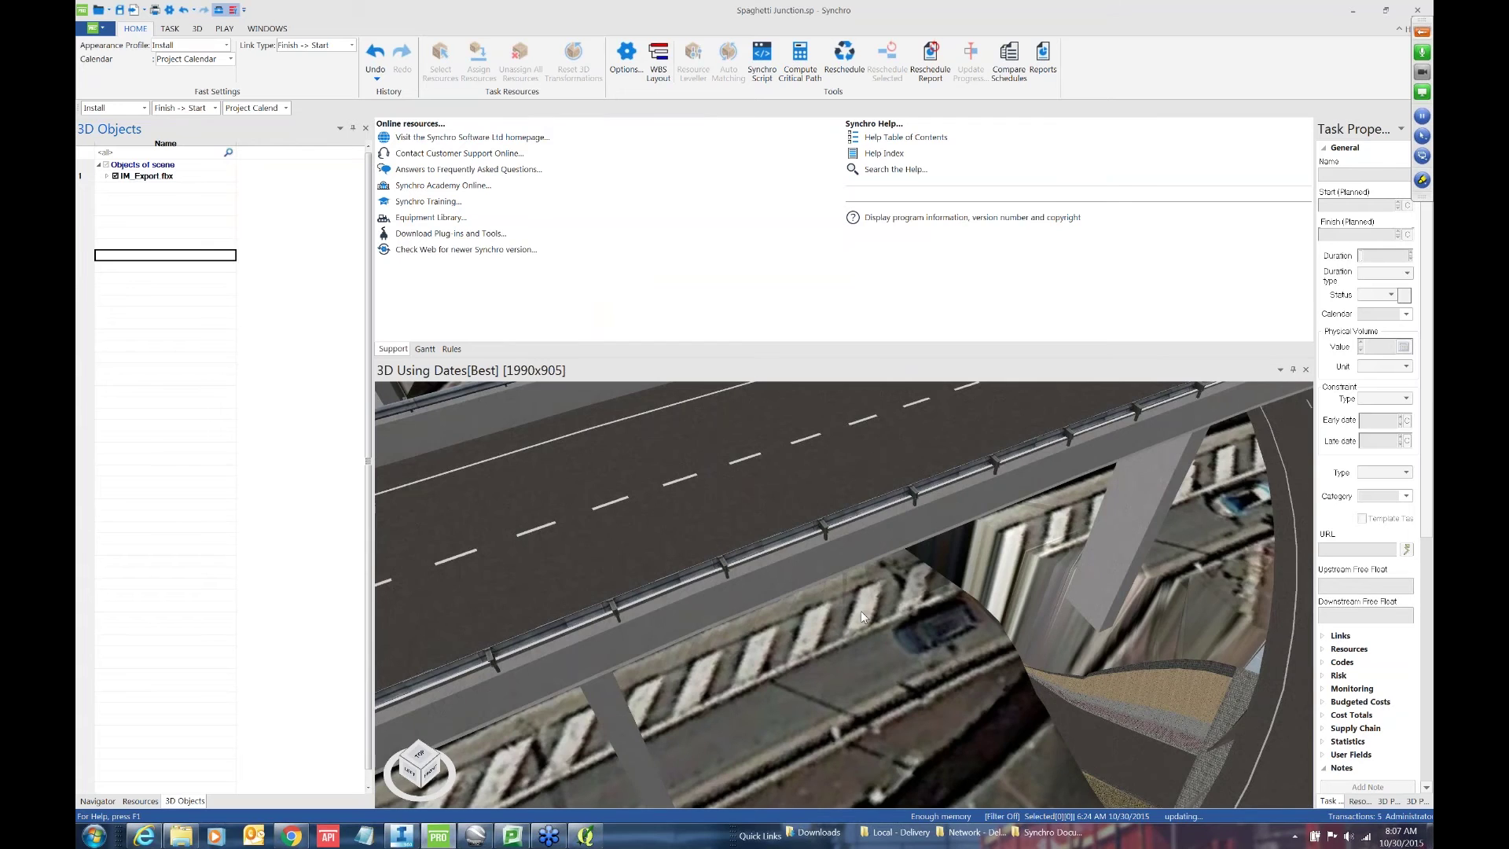
scroll(857, 615, "down", 6)
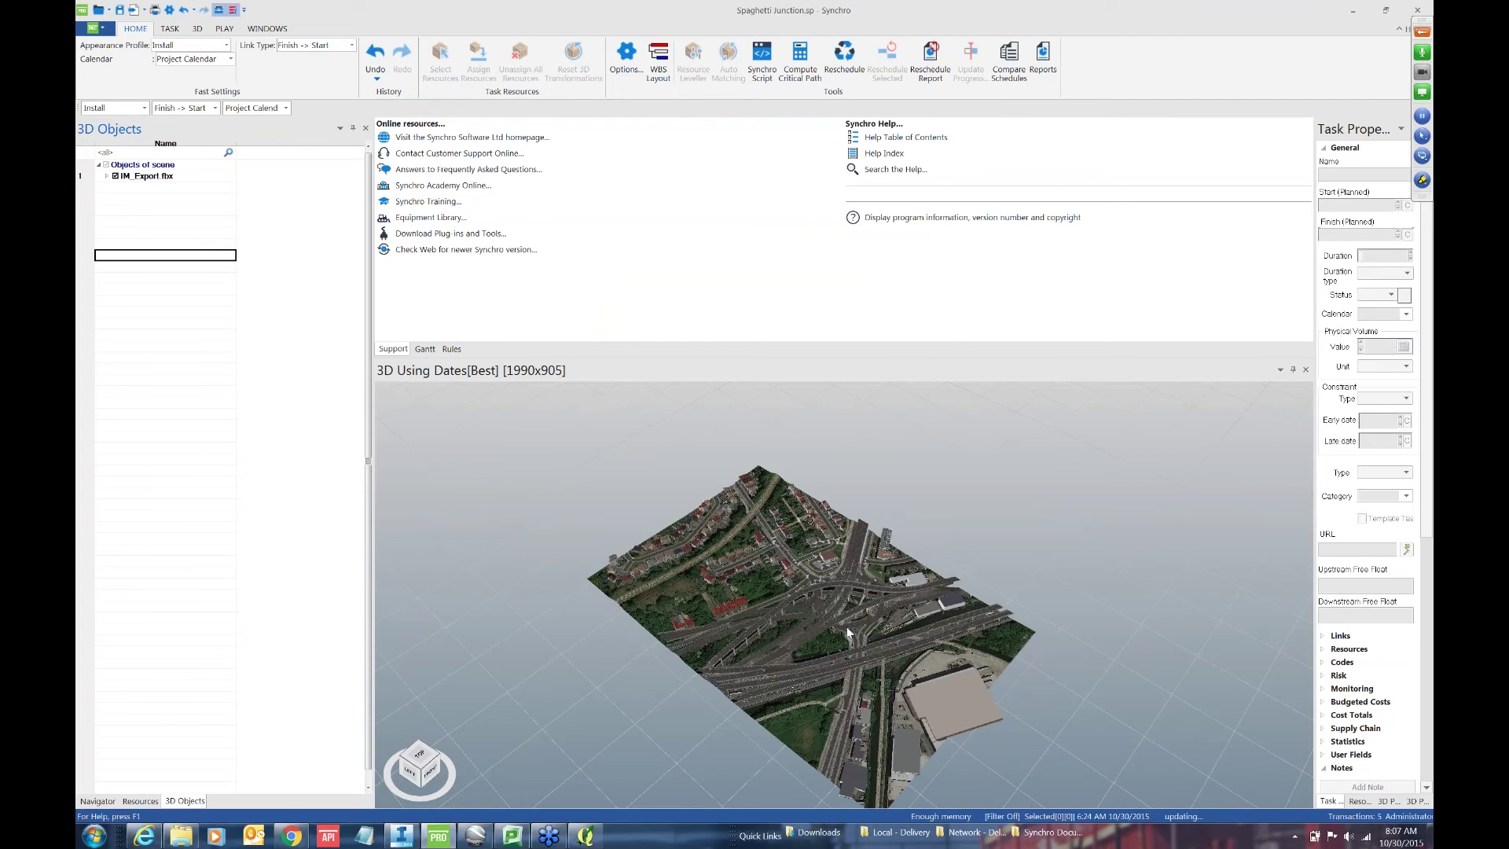
scroll(841, 621, "up", 1)
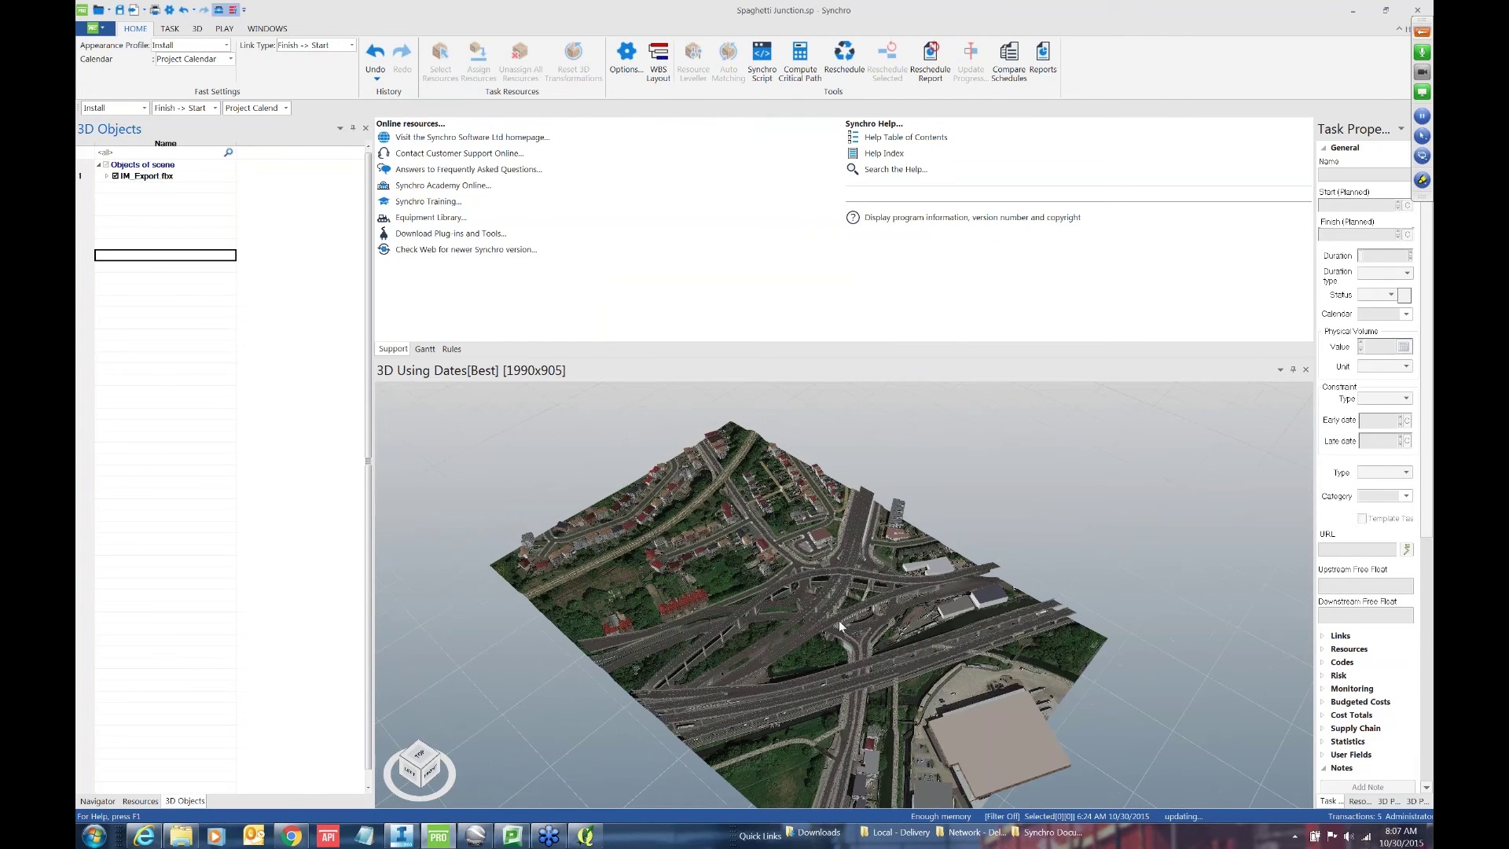
scroll(837, 624, "up", 3)
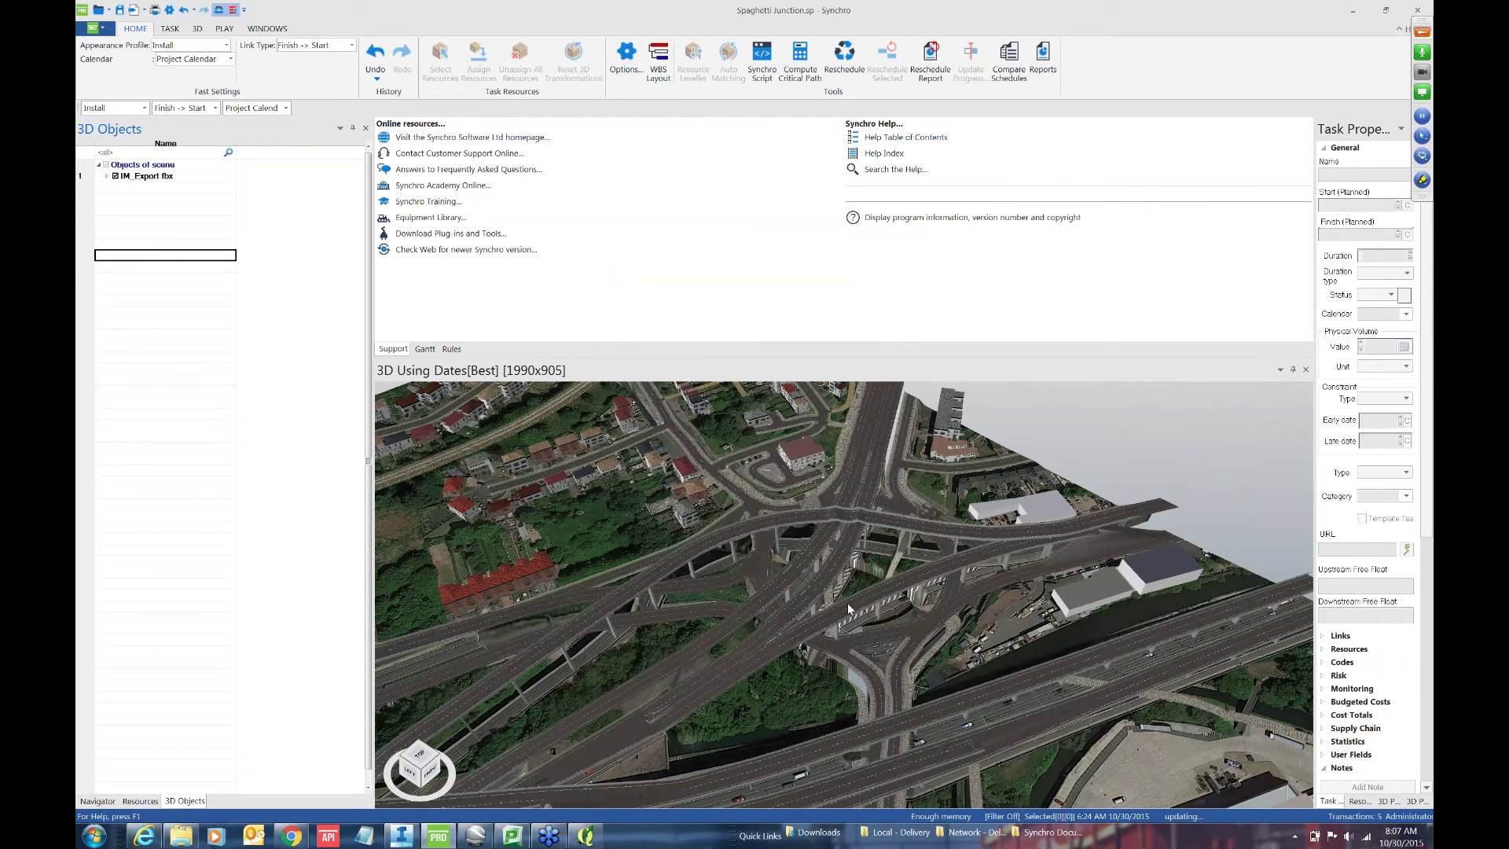
middle_click_drag(847, 602, 1121, 554)
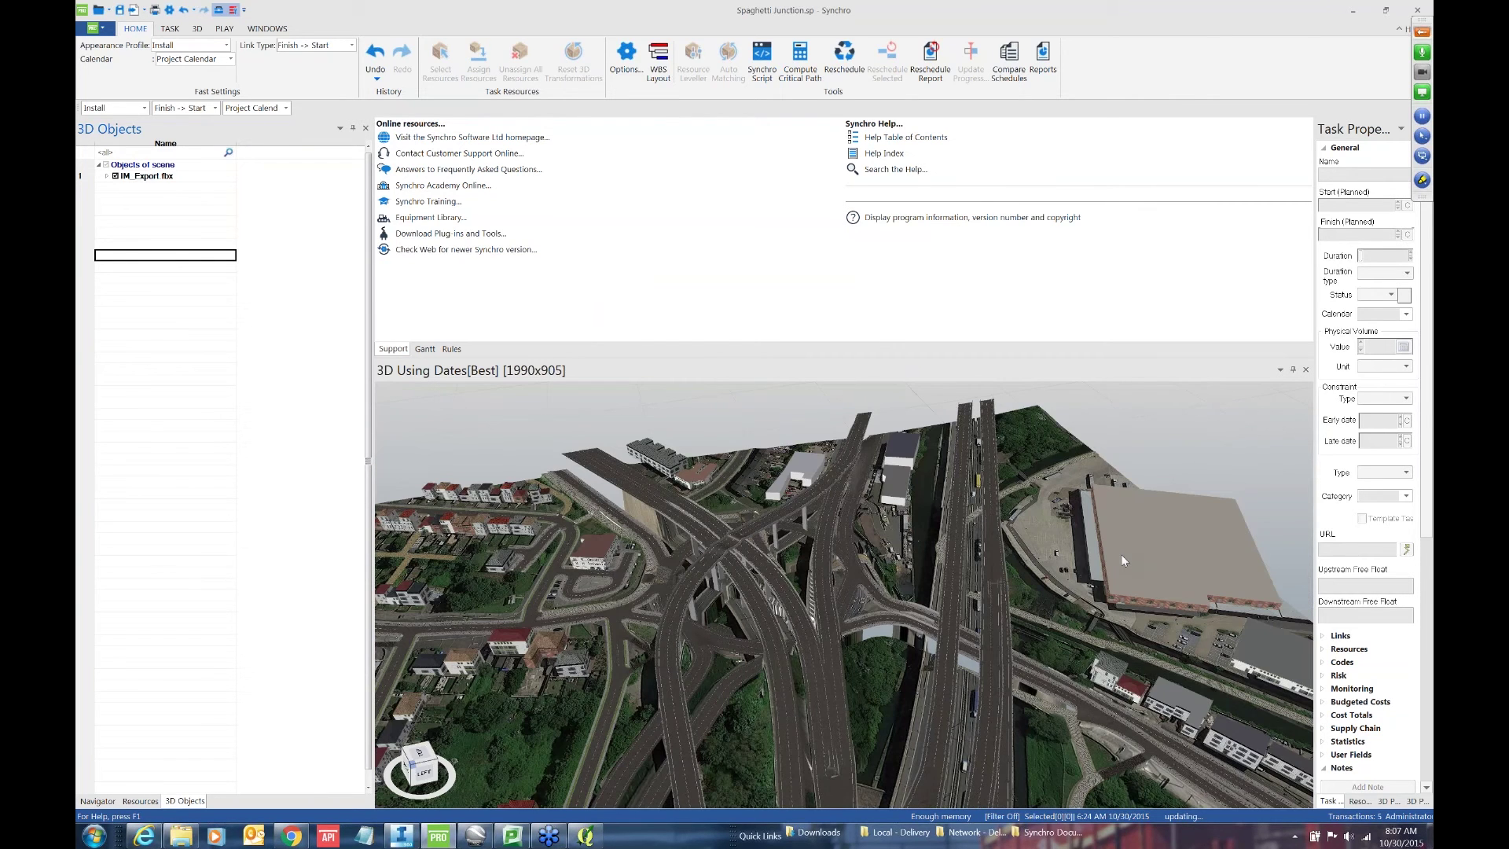
Step: Select the imported IM_Export.fbx object, then a single curved road-surface mesh on the elevated ramp in the 3D view
left_click(112, 178)
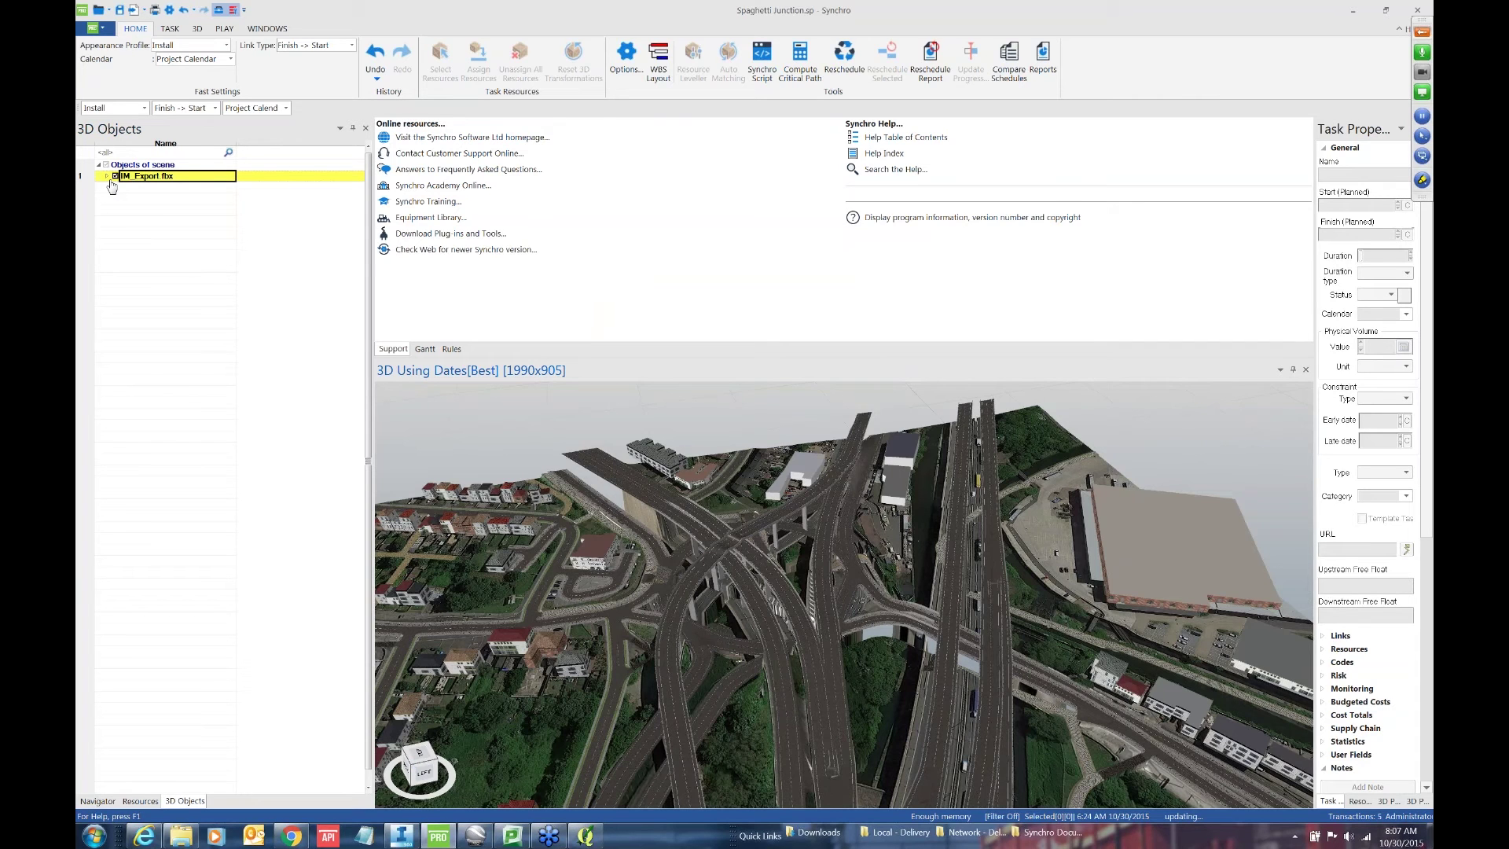
left_click(743, 593)
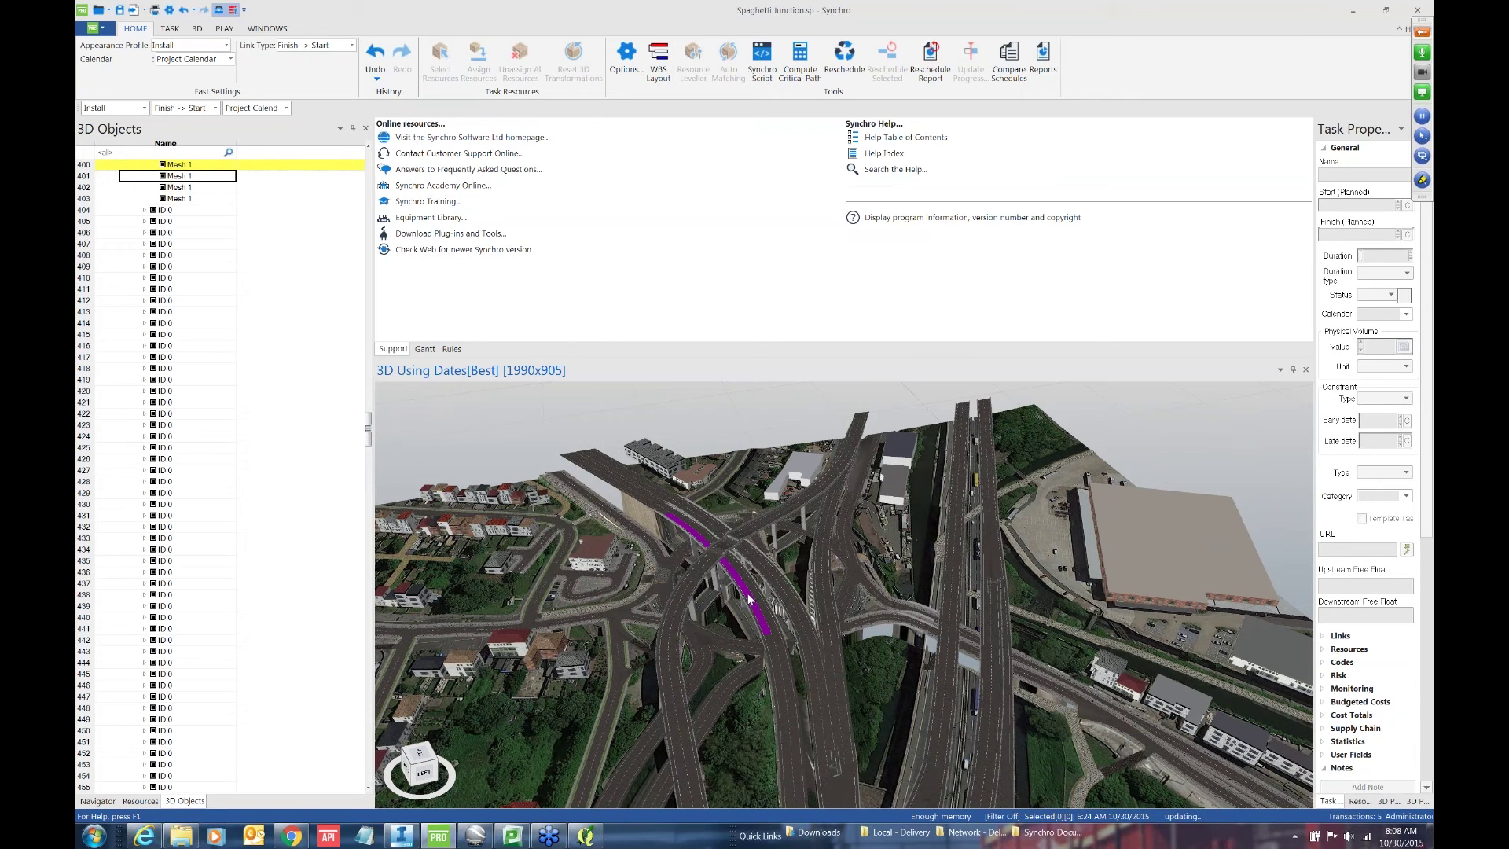
scroll(748, 599, "up", 2)
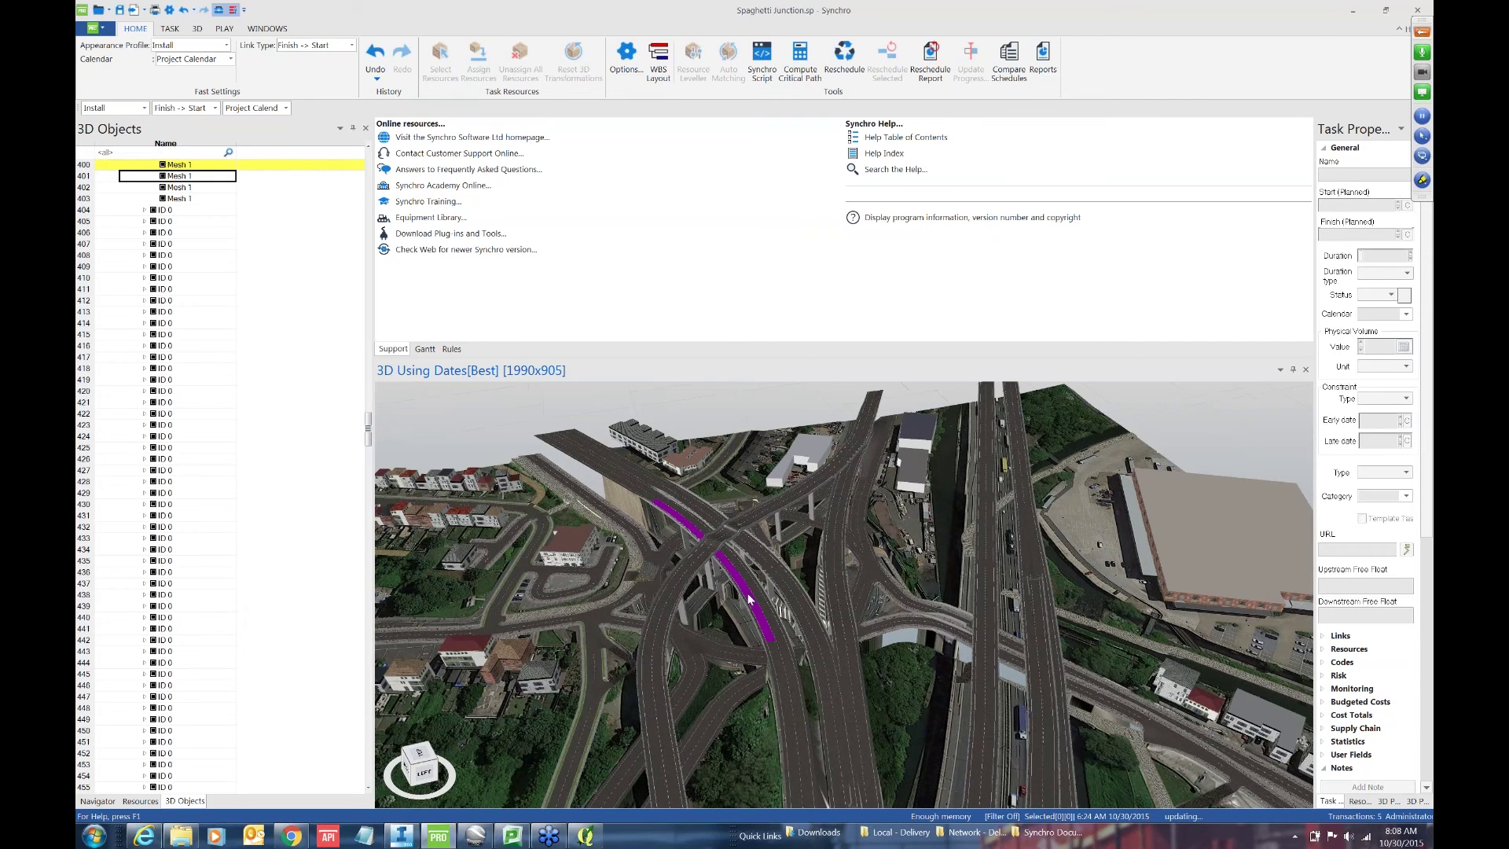
Step: Inspect the highlighted road-surface mesh up close, then select the ID 0 group directly under IM_Export.fbx in the object tree
scroll(748, 599, "up", 5)
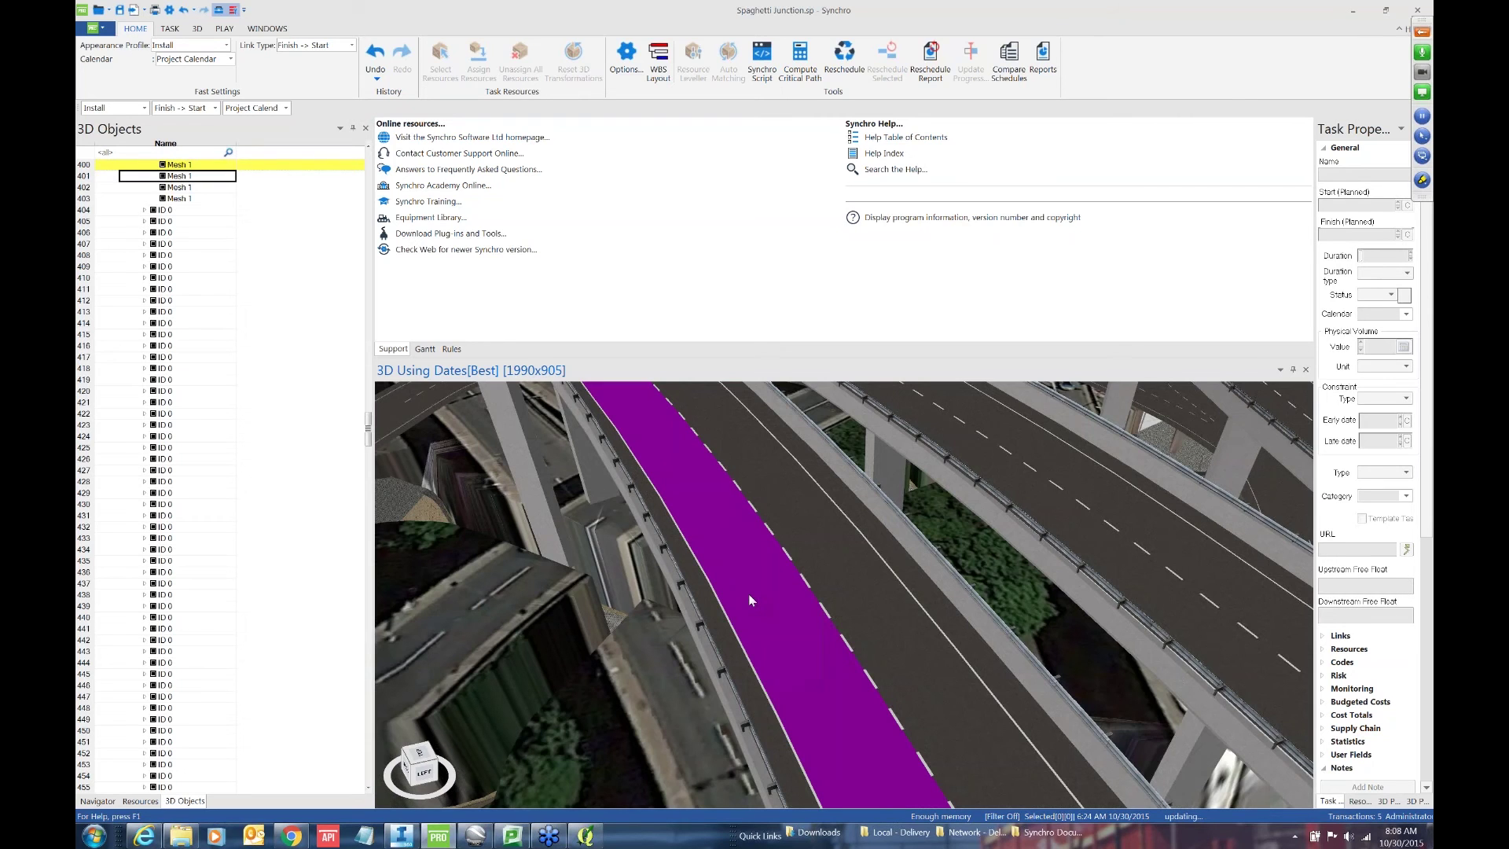
scroll(748, 599, "down", 6)
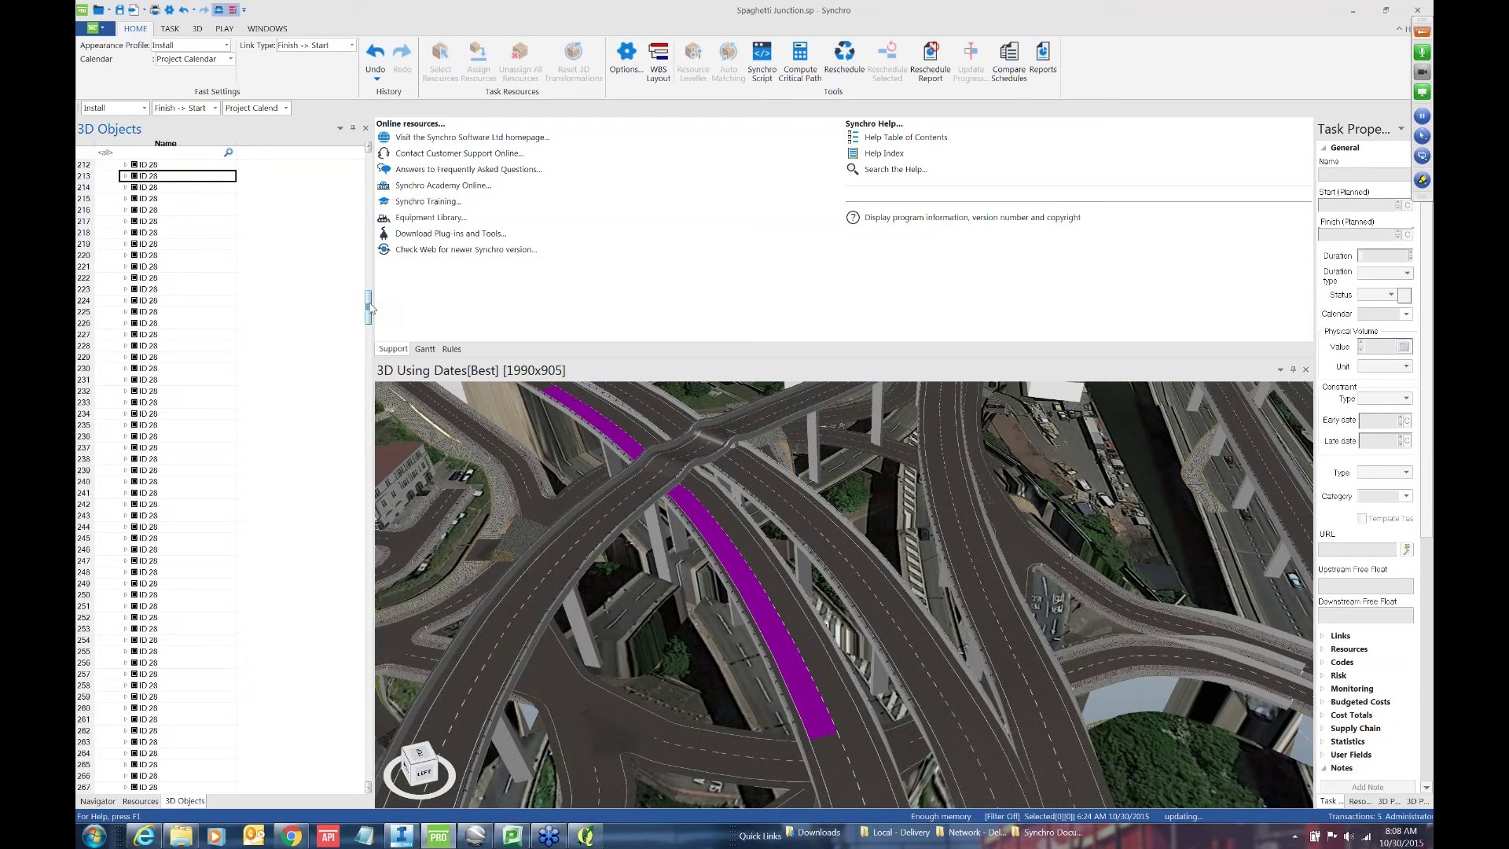
left_click_drag(370, 308, 370, 180)
left_click(142, 188)
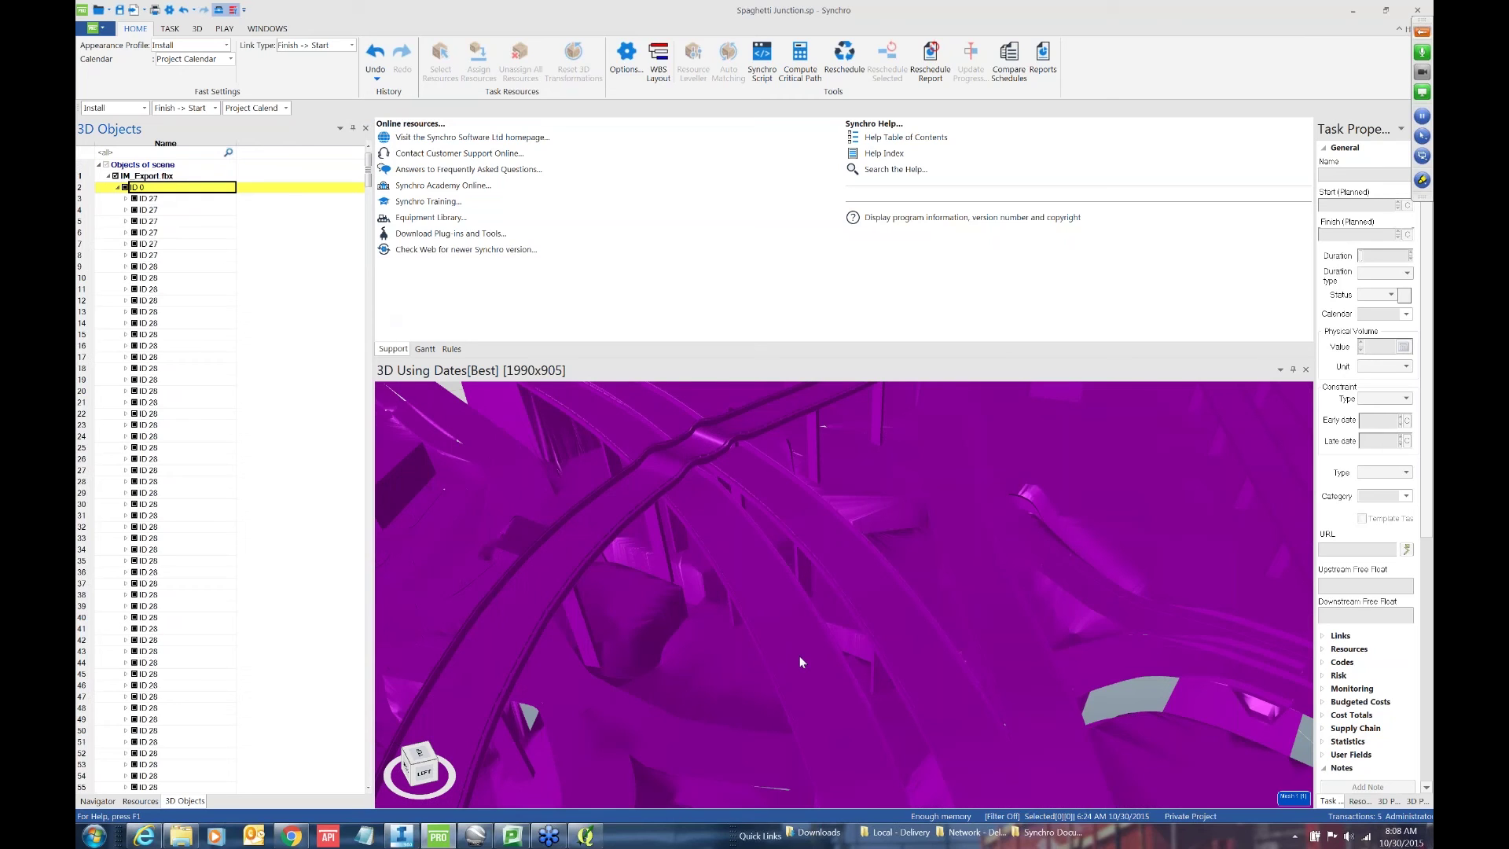
Step: Select the whole curved ramp section ID 3488 with its supports and examine it from the side and from above
left_click_drag(801, 662, 802, 667)
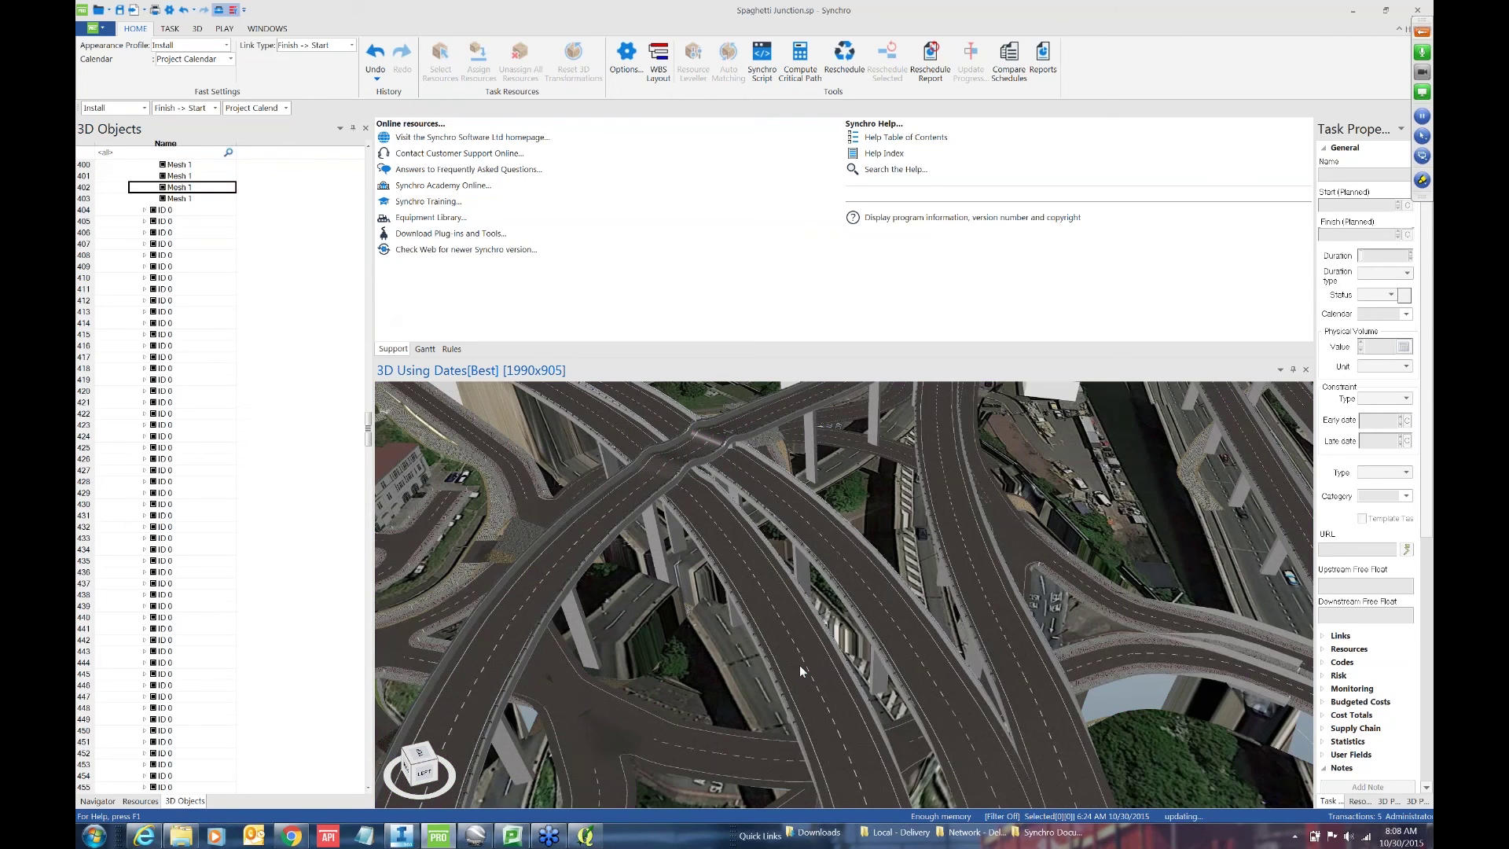
left_click(799, 665)
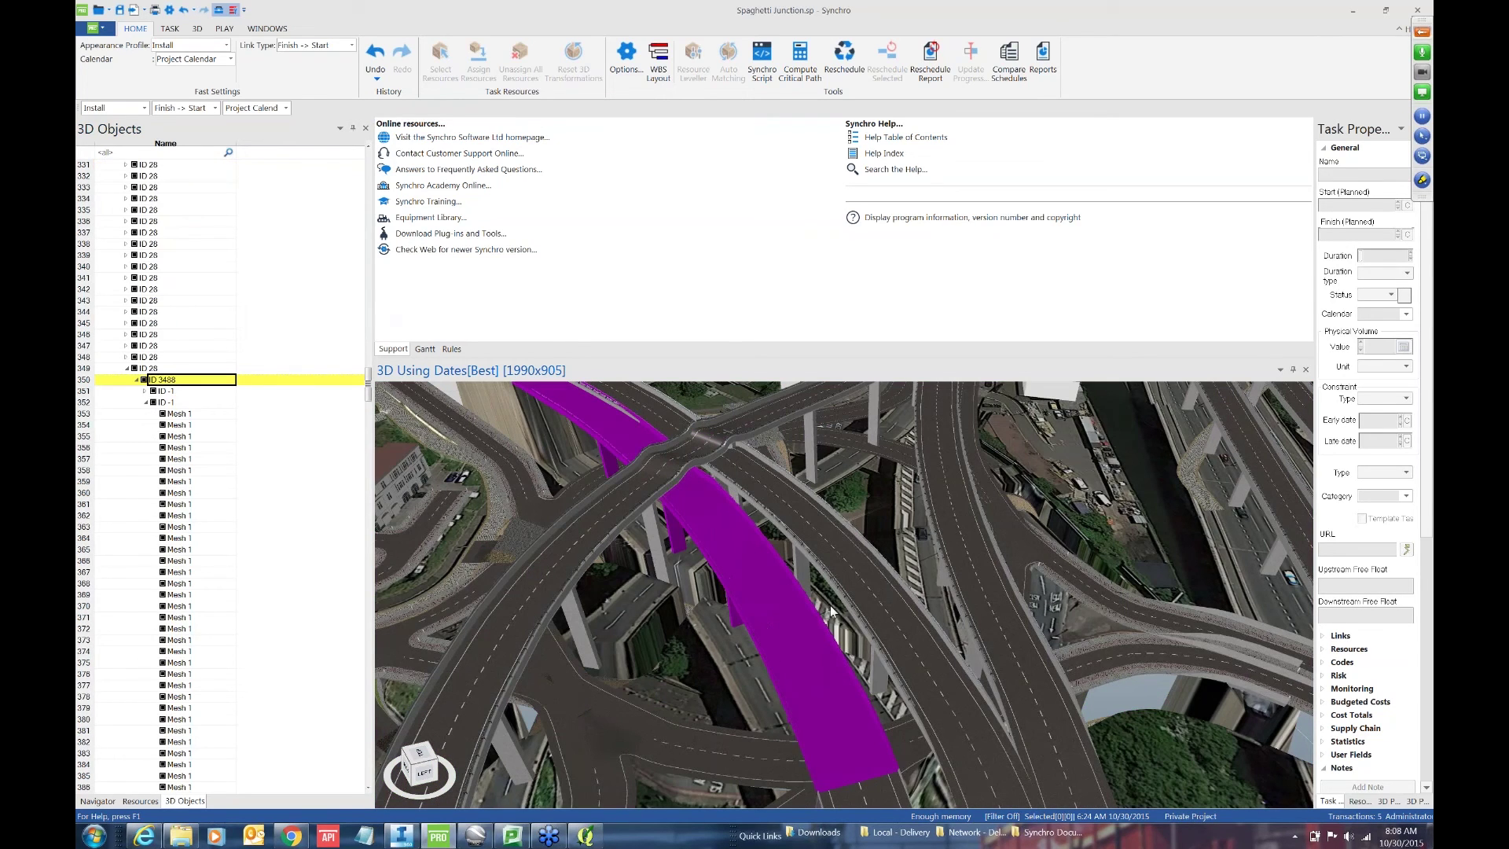
left_click_drag(831, 610, 734, 656)
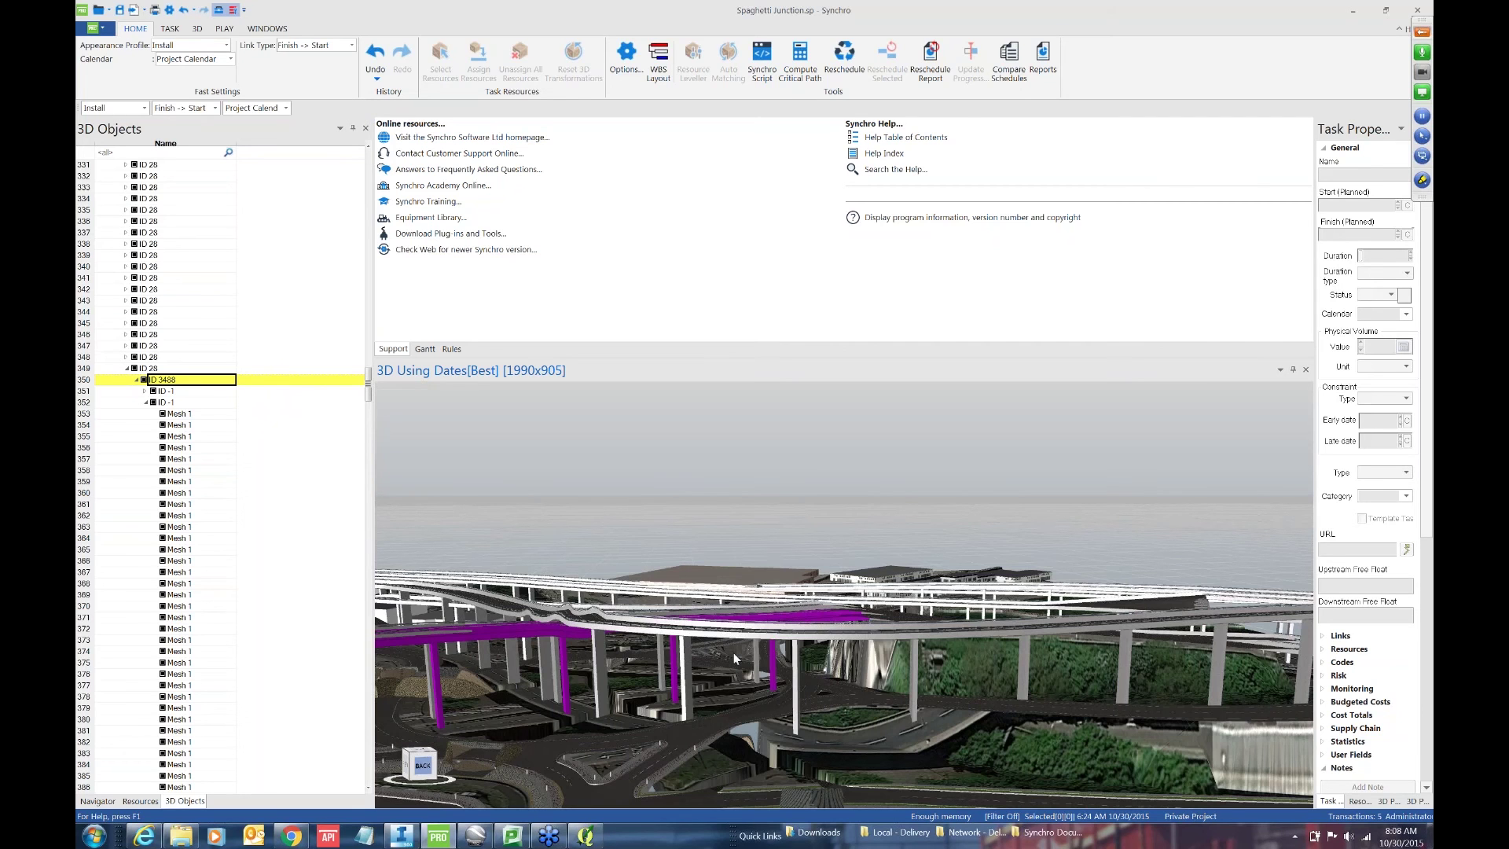
left_click_drag(734, 652, 712, 691)
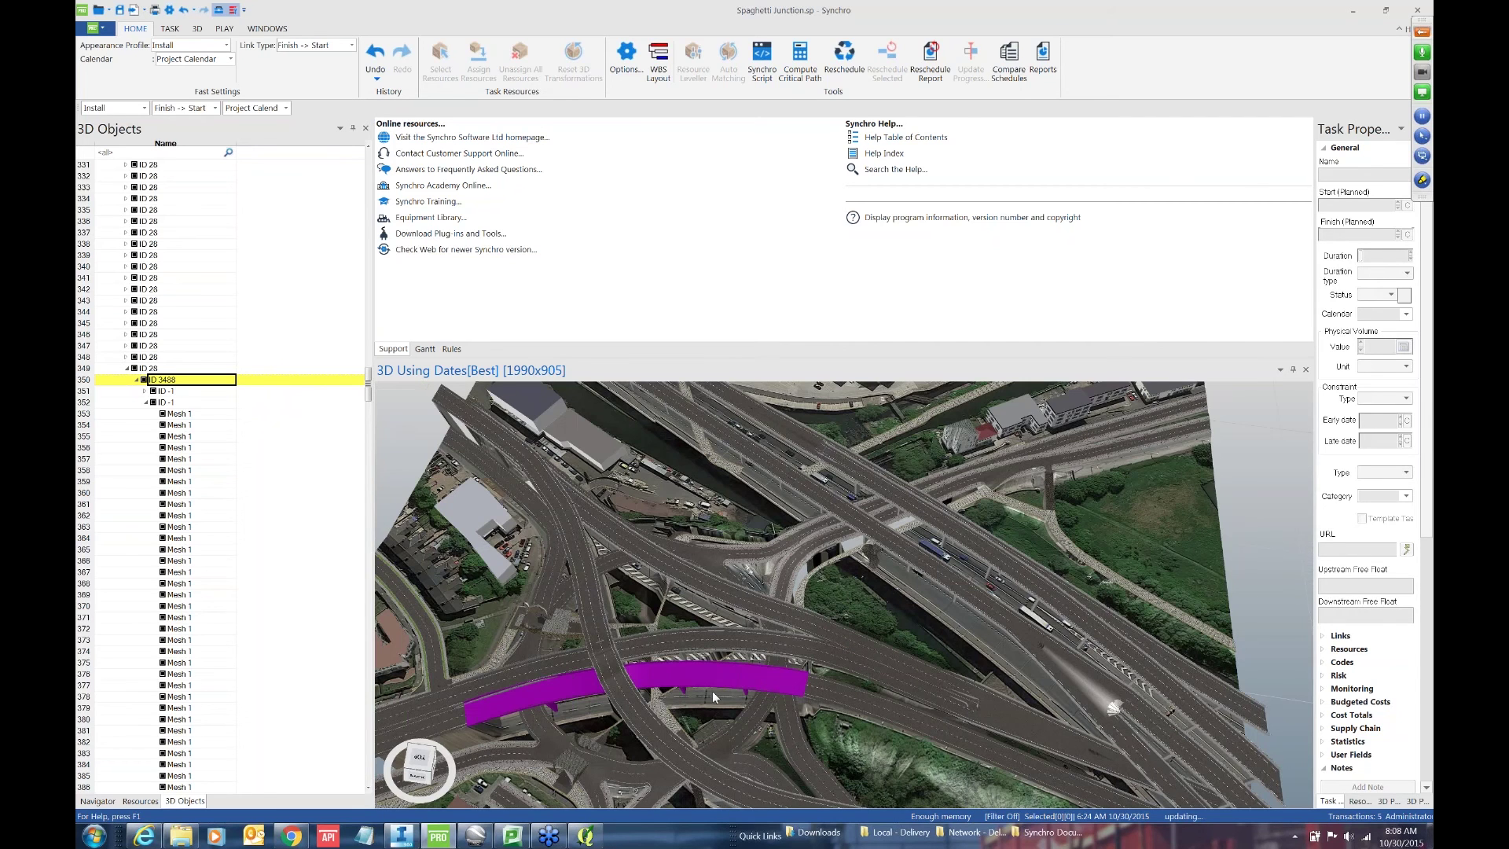
scroll(712, 691, "down", 5)
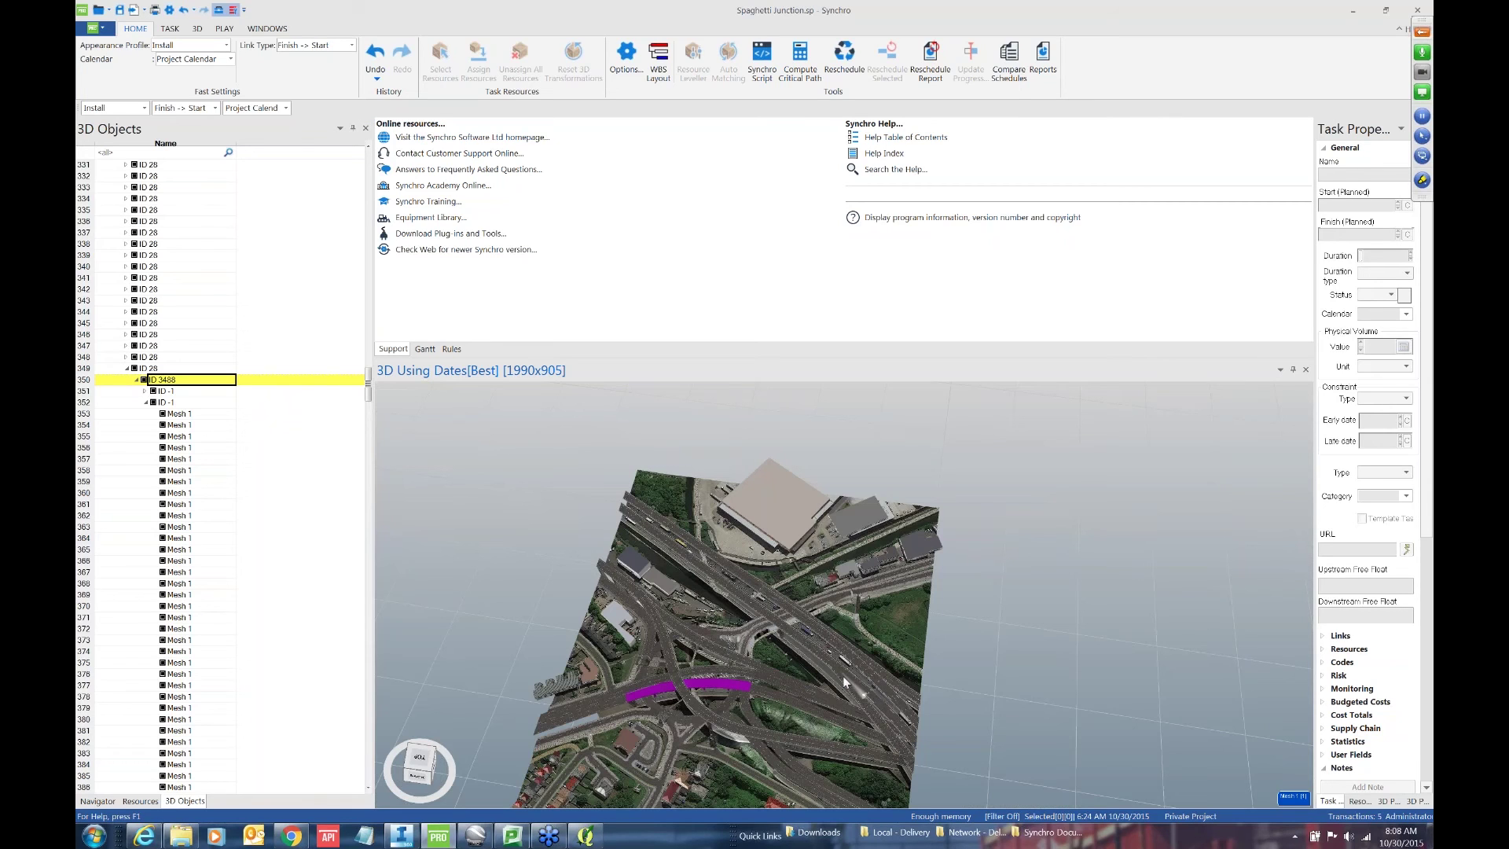
Step: Expand the GoToWebinar control panel and inspect the elevated road crossing beside the selected ramp up close
left_click(1420, 49)
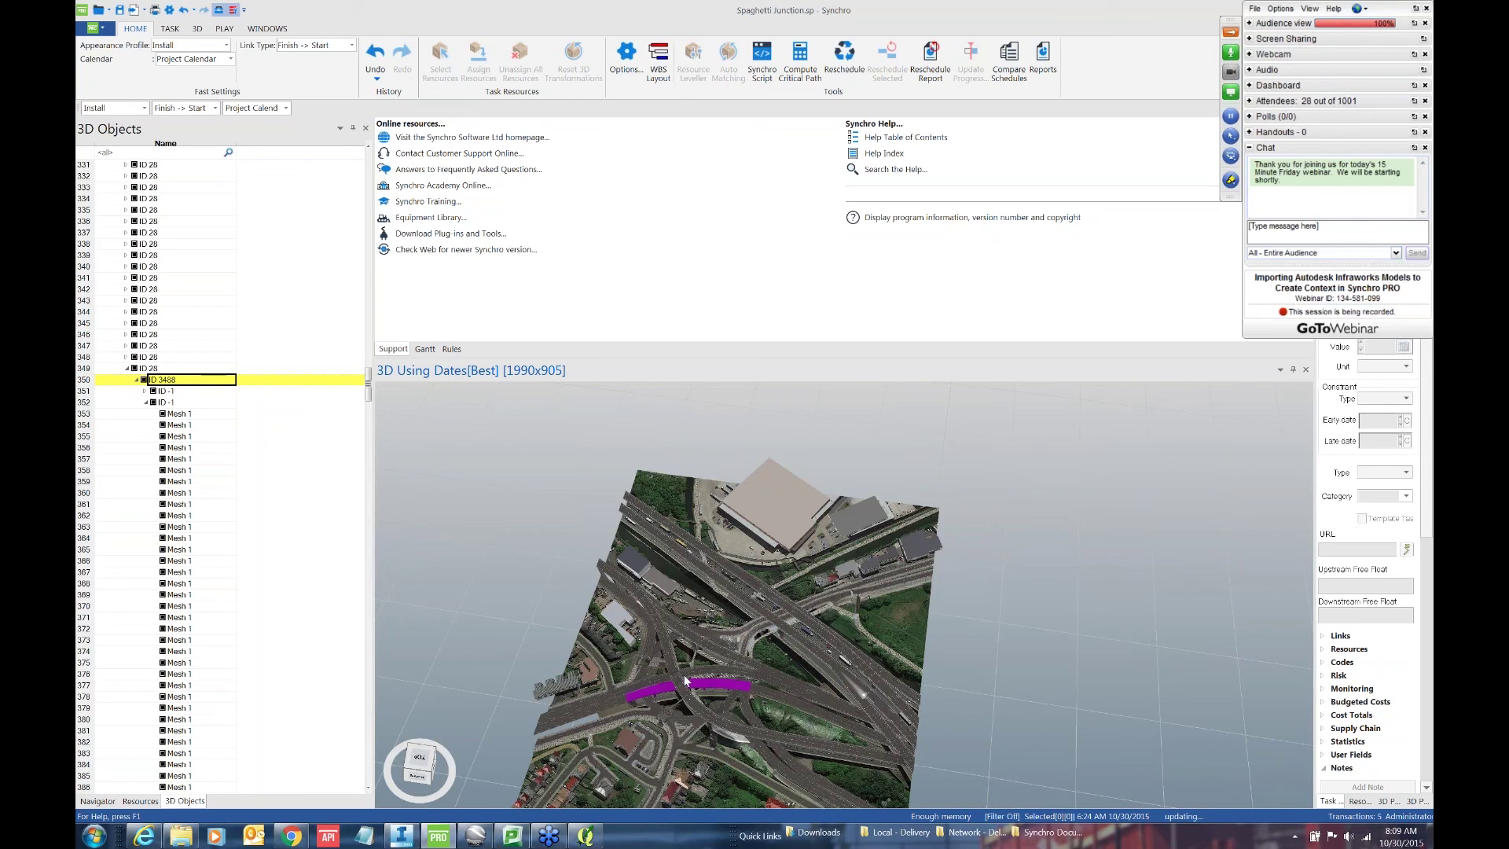
scroll(684, 681, "up", 5)
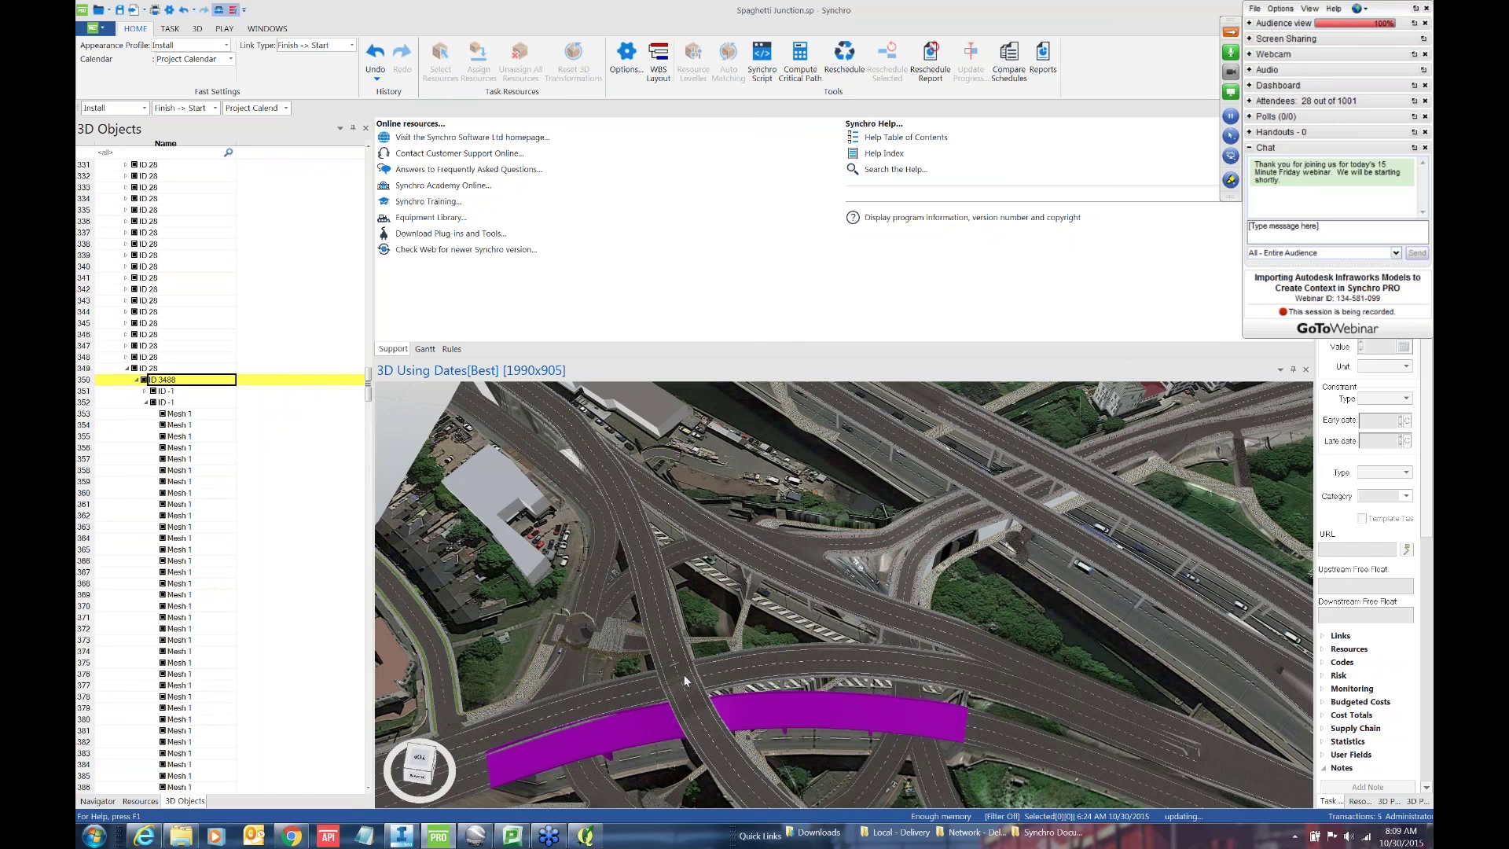
scroll(684, 680, "up", 5)
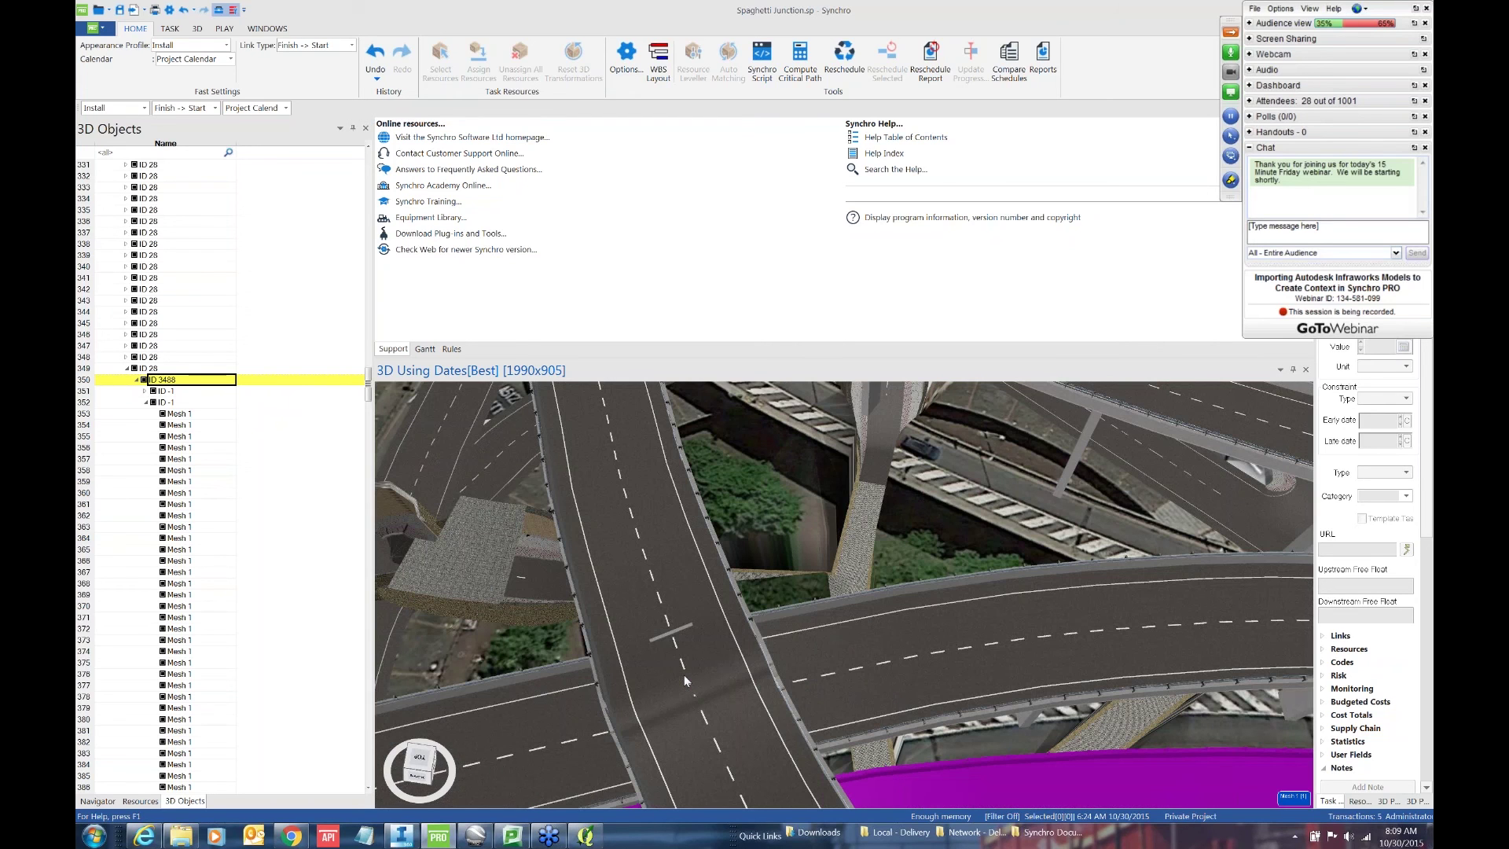